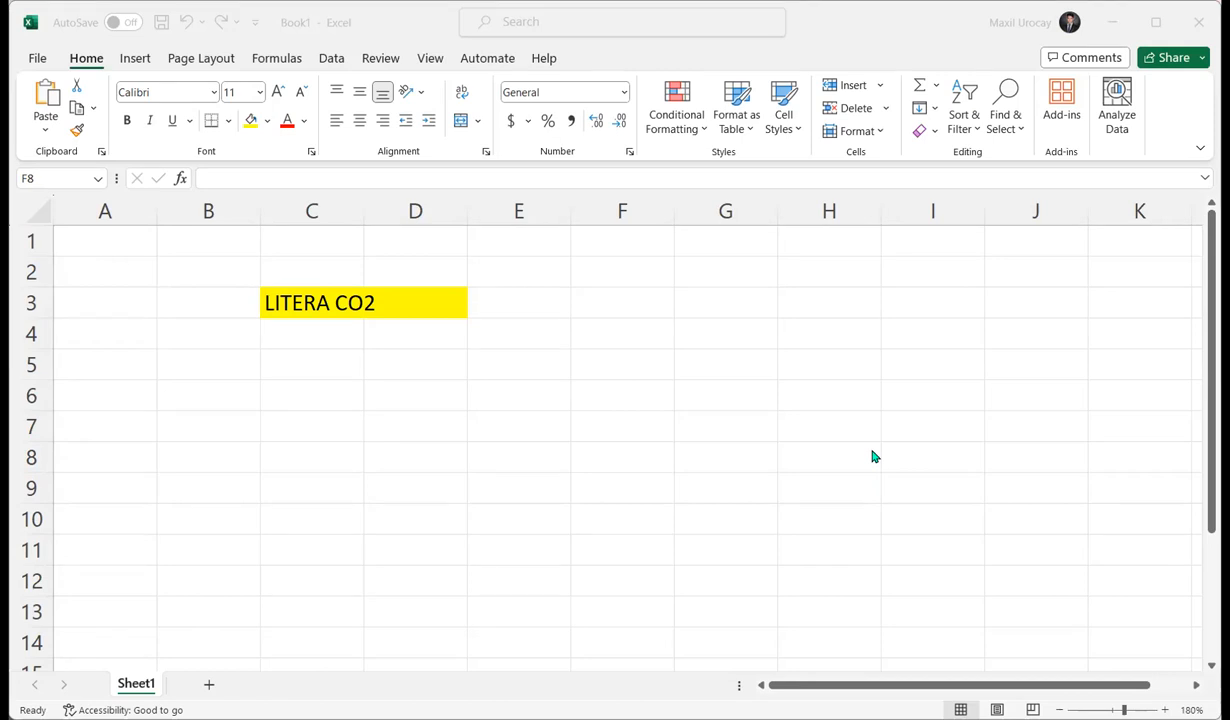
- Enter the label "average" in cell H3
{"action": "left_click", "coordinate": [137, 376]}
{"action": "left_click", "coordinate": [931, 328]}
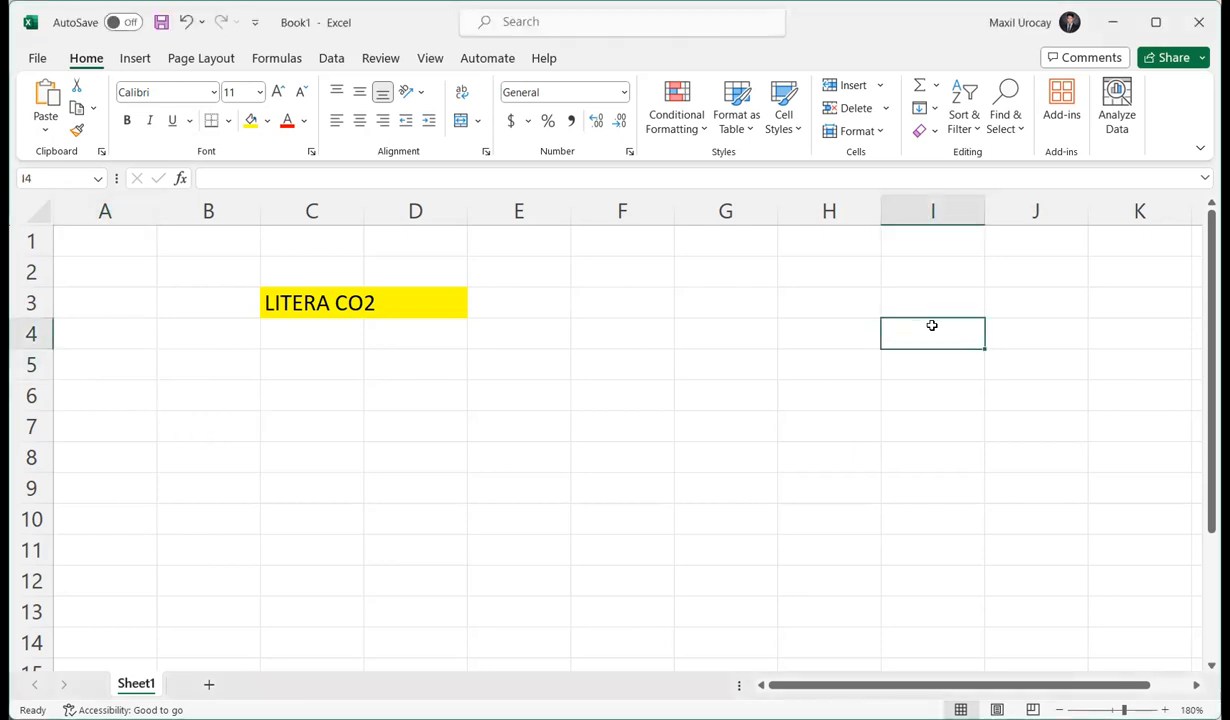
{"action": "left_click", "coordinate": [799, 290]}
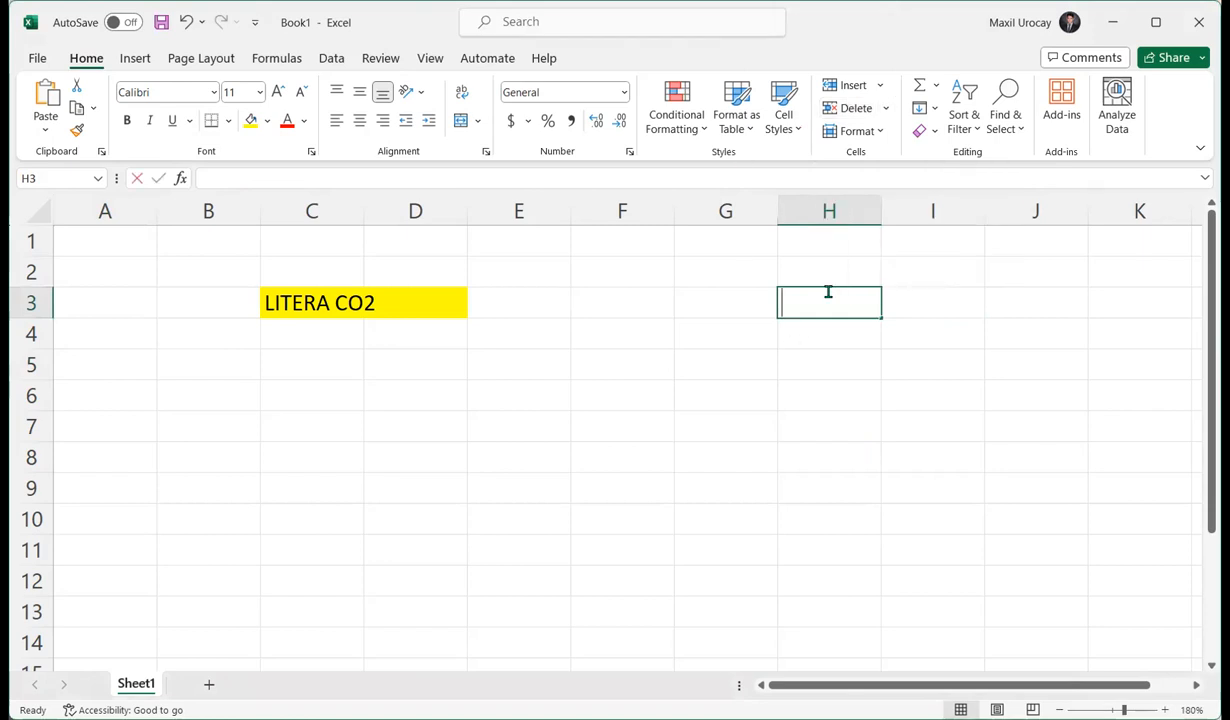
{"action": "type", "text": "average"}
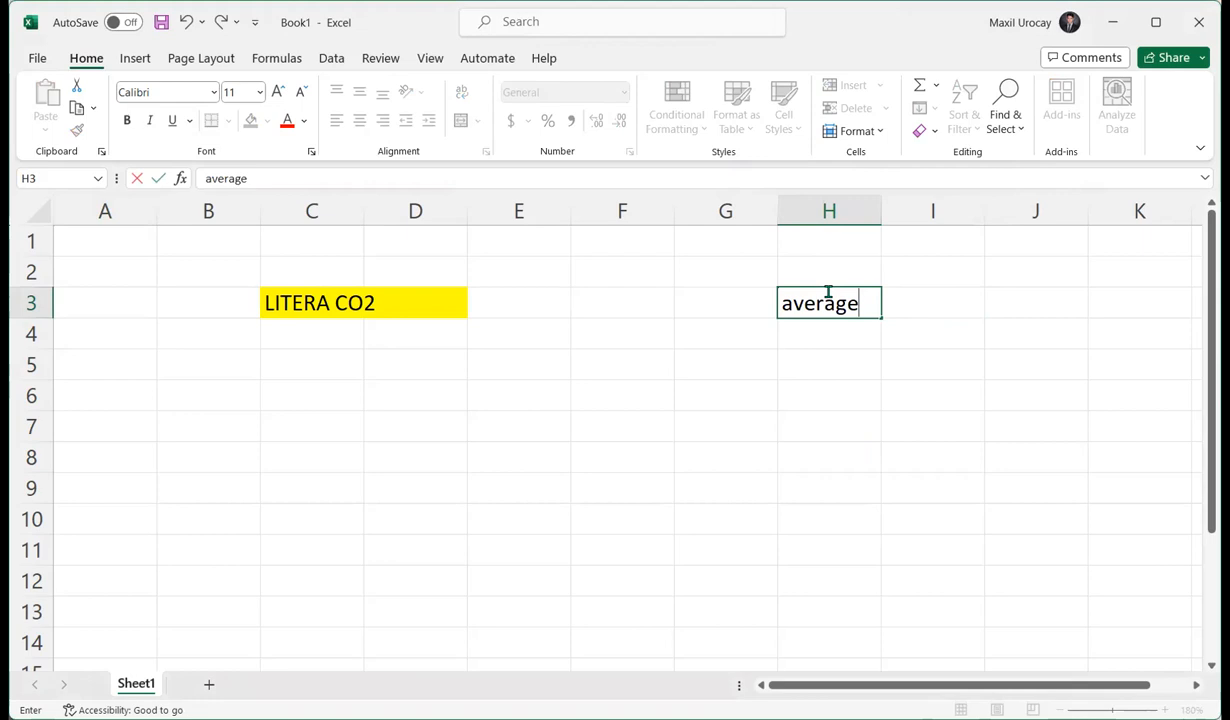
{"action": "key", "text": "Tab"}
{"action": "key", "text": "Left"}
{"action": "key", "text": "Left"}
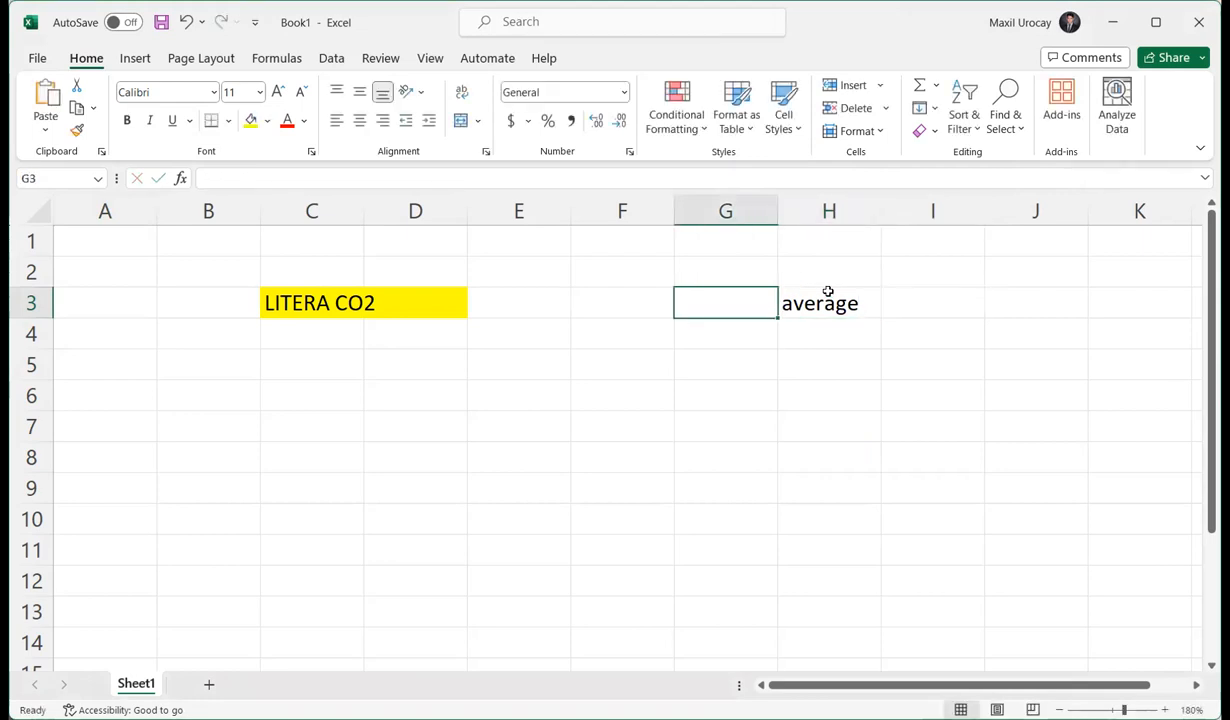
- Enter "total" in cell H4 beneath the average label and "sum" beside it in I4
{"action": "key", "text": "Right"}
{"action": "key", "text": "Down"}
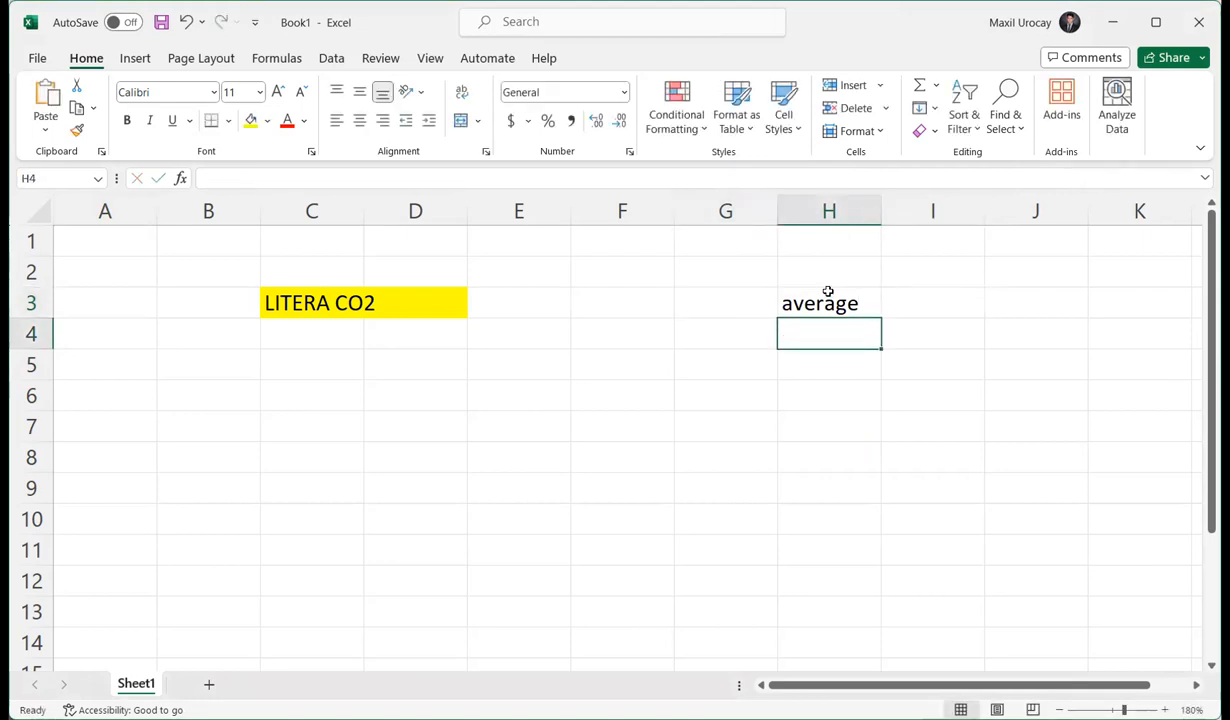
{"action": "type", "text": "to"}
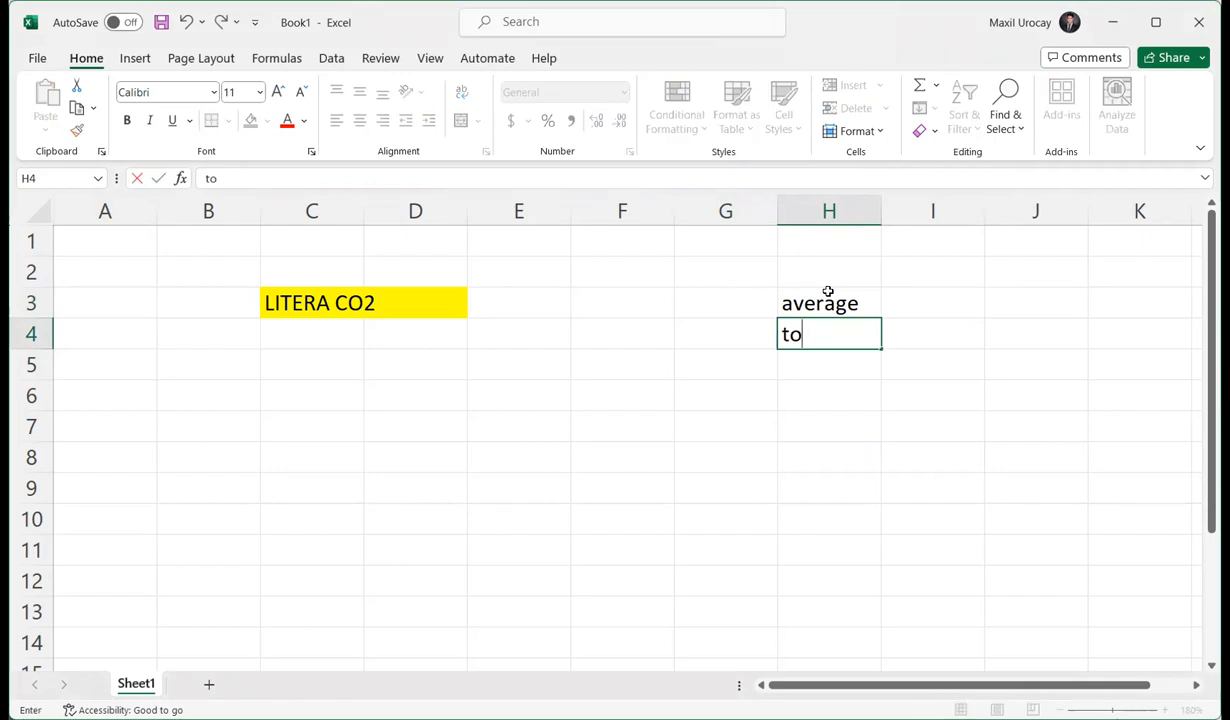
{"action": "type", "text": "tal"}
{"action": "key", "text": "Tab"}
{"action": "type", "text": "sum"}
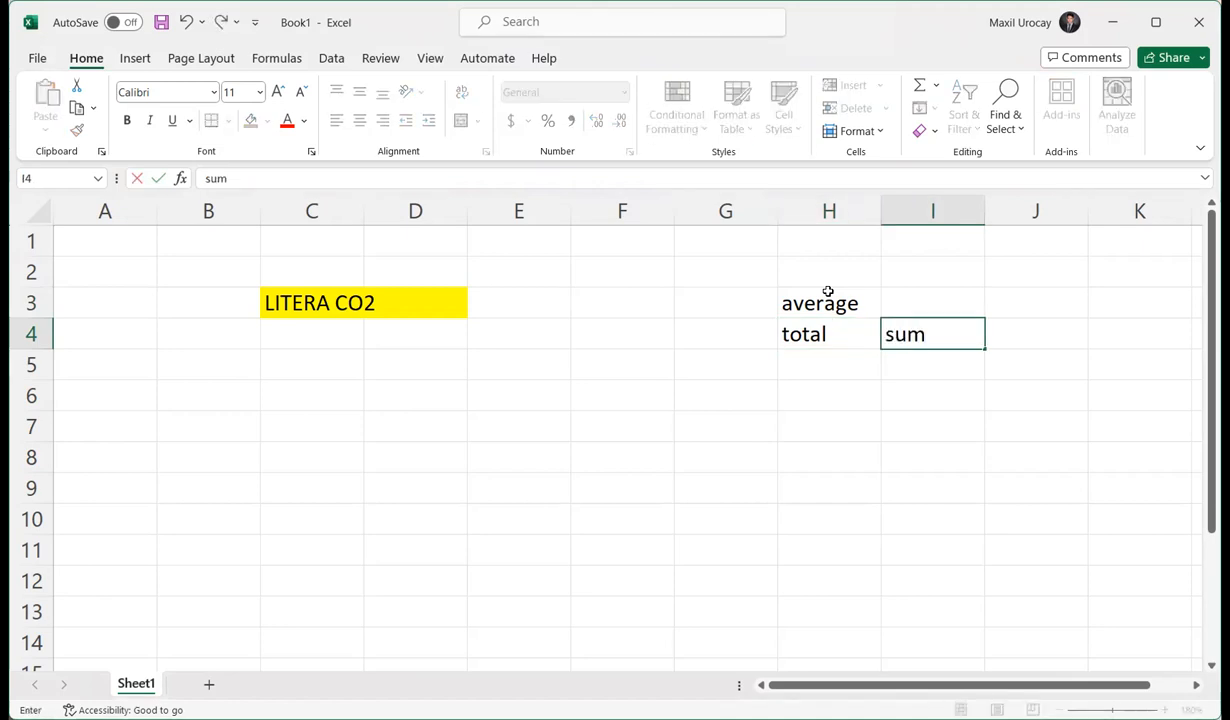
{"action": "key", "text": "Return"}
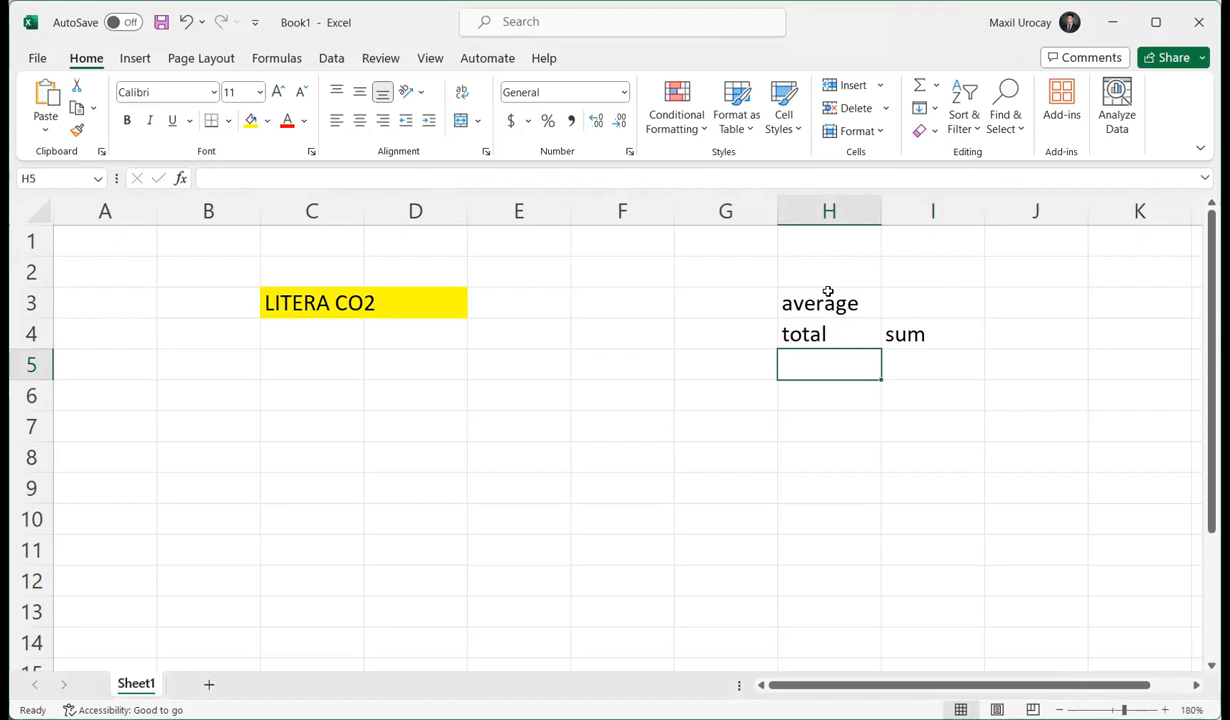
- Add the labels "max", "min" and "product" in cells H5 to H7
{"action": "type", "text": "max"}
{"action": "key", "text": "Return"}
{"action": "type", "text": "min"}
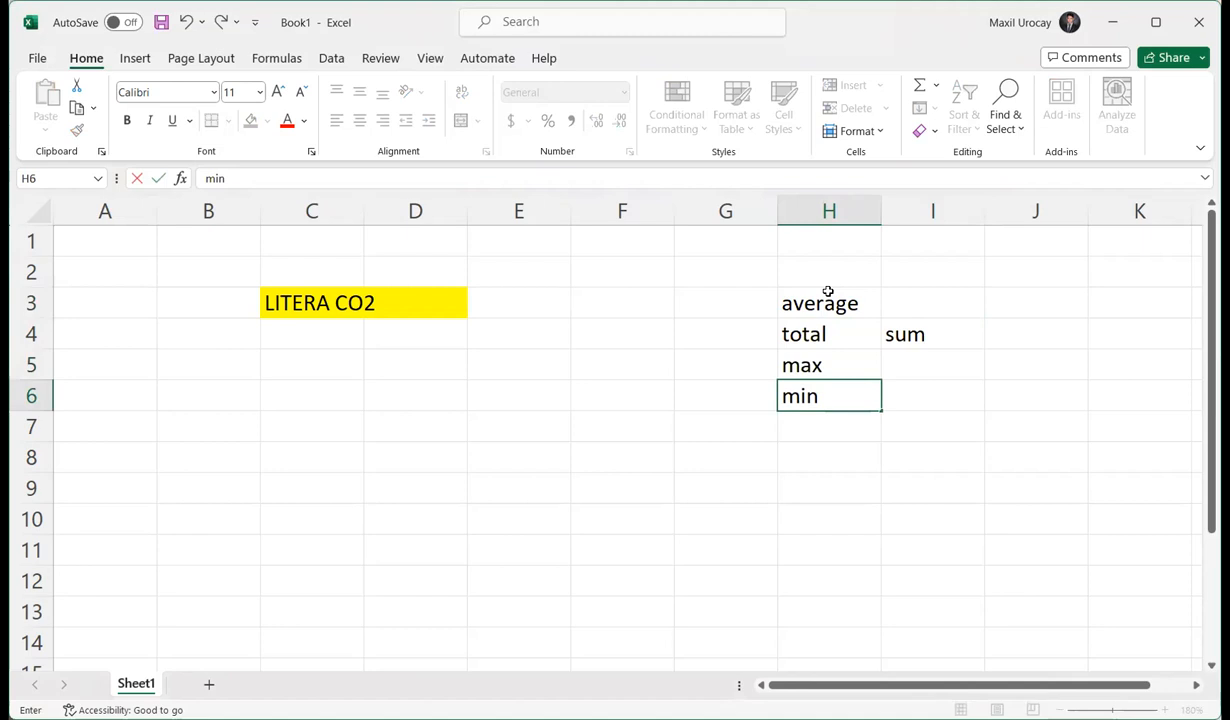
{"action": "key", "text": "Return"}
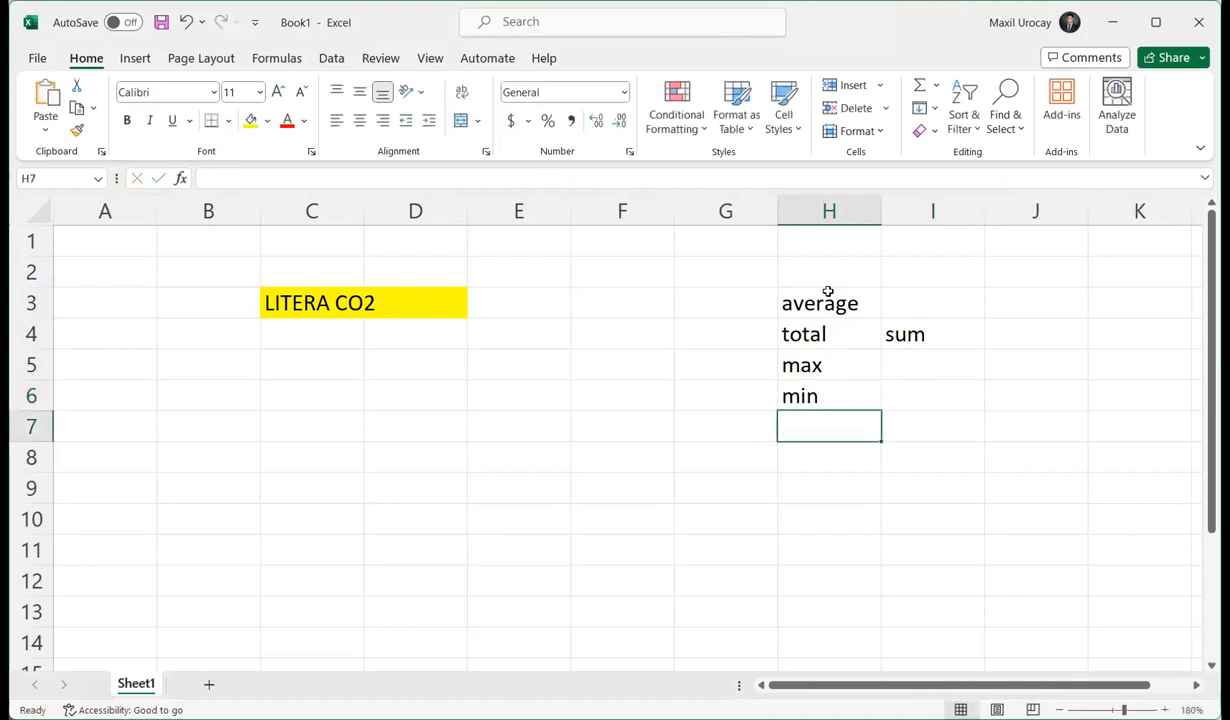
{"action": "type", "text": "product"}
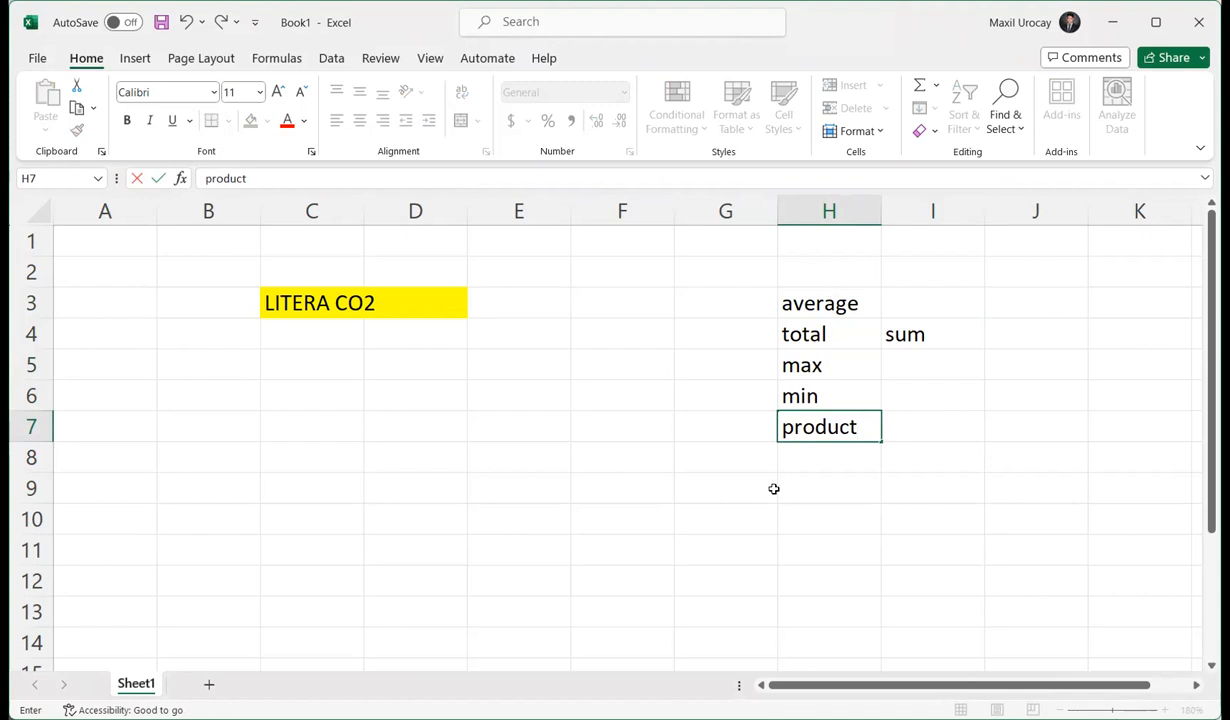
{"action": "left_click", "coordinate": [738, 479]}
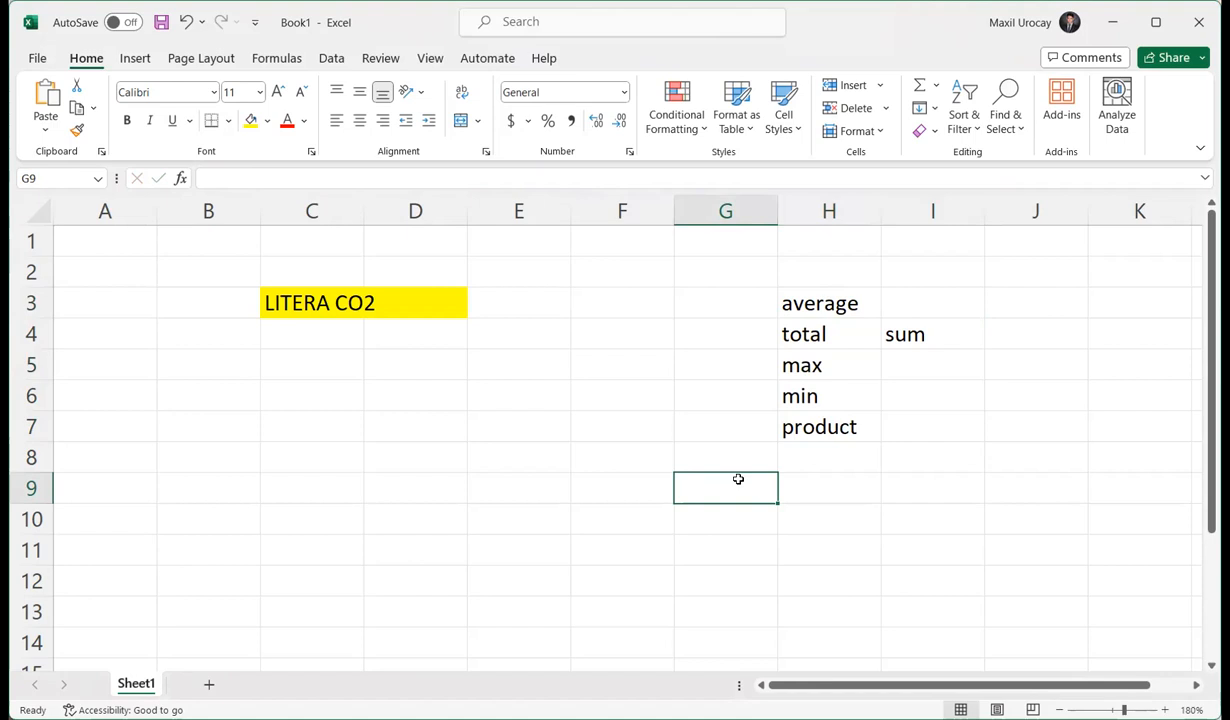
- Enter the column header "employee name" in cell A4
{"action": "left_click", "coordinate": [129, 362]}
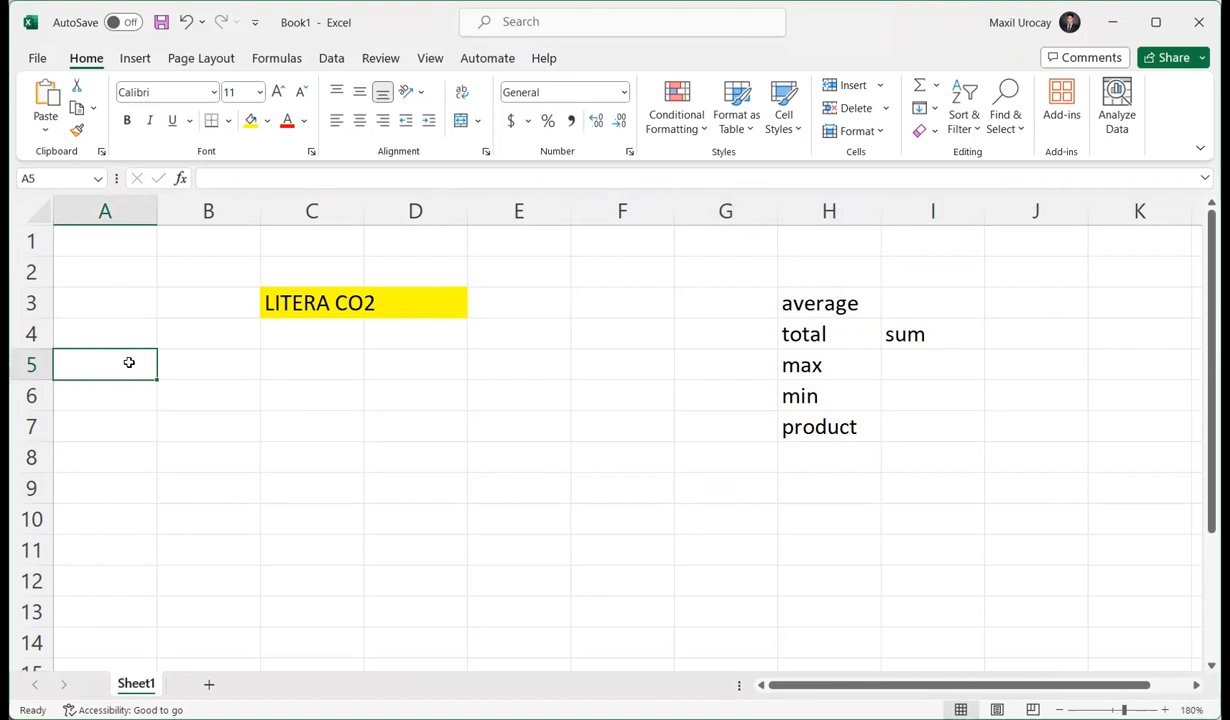
{"action": "key", "text": "Up"}
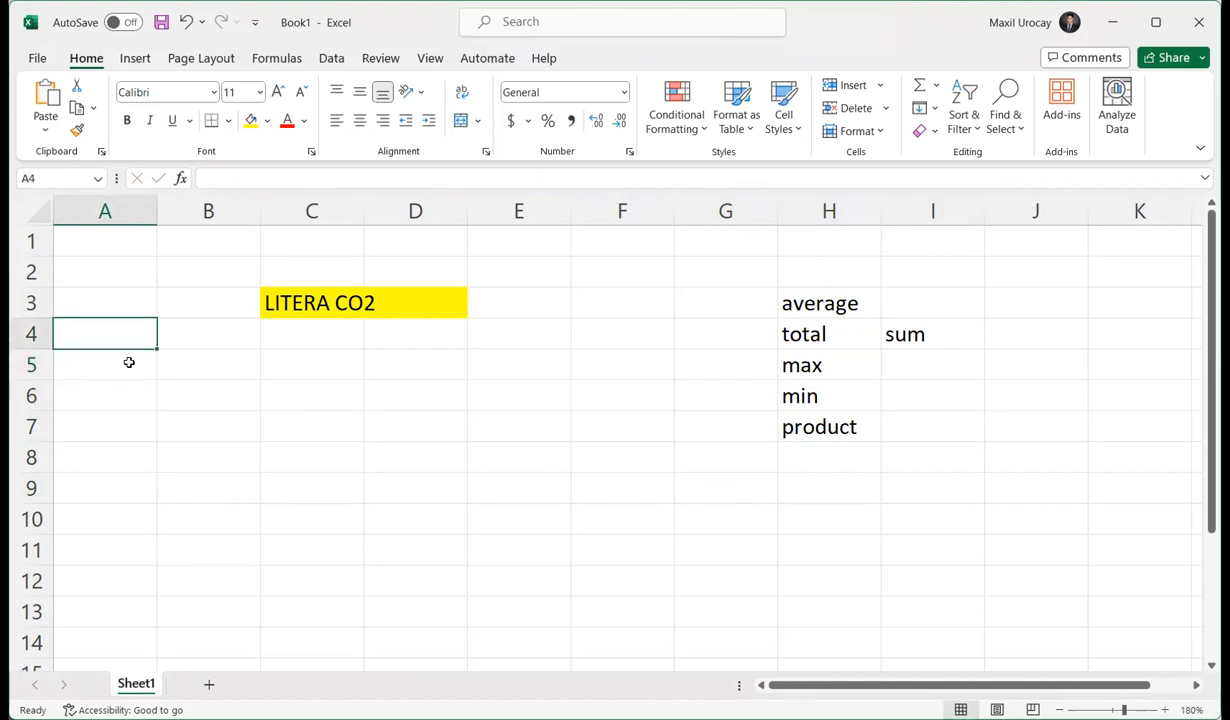
{"action": "type", "text": "name"}
{"action": "key", "text": "BackSpace"}
{"action": "key", "text": "BackSpace"}
{"action": "key", "text": "BackSpace"}
{"action": "key", "text": "BackSpace"}
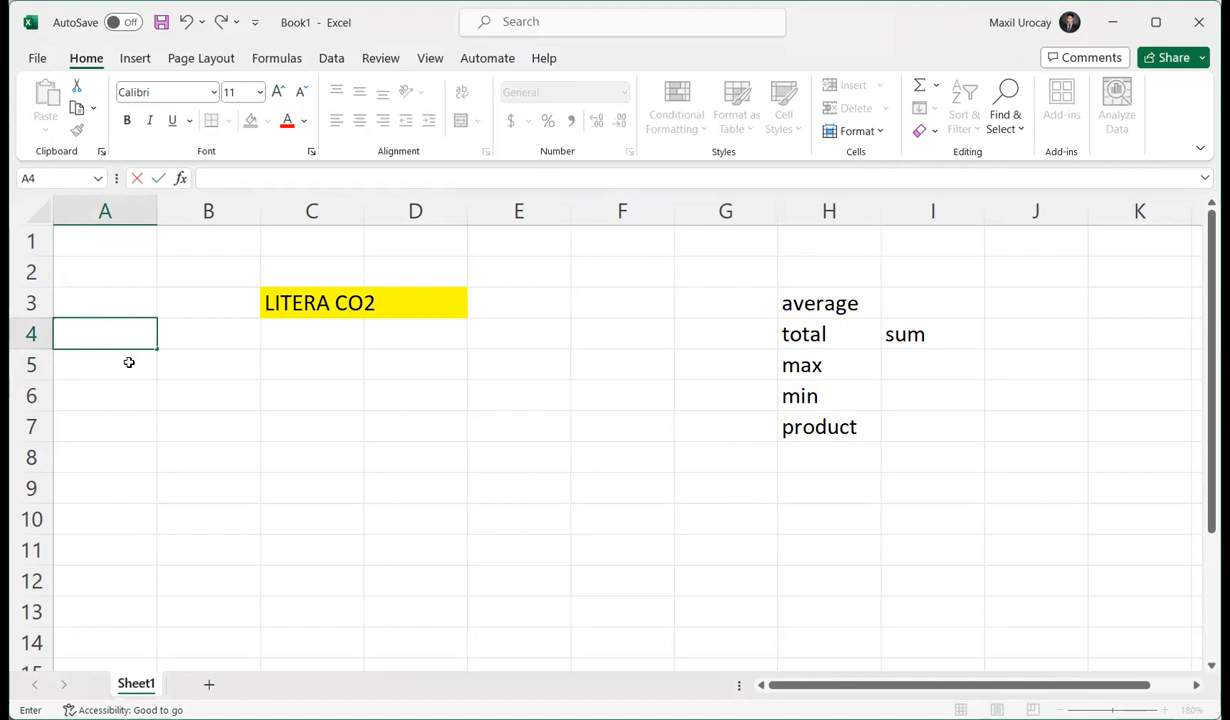
{"action": "type", "text": "emplo"}
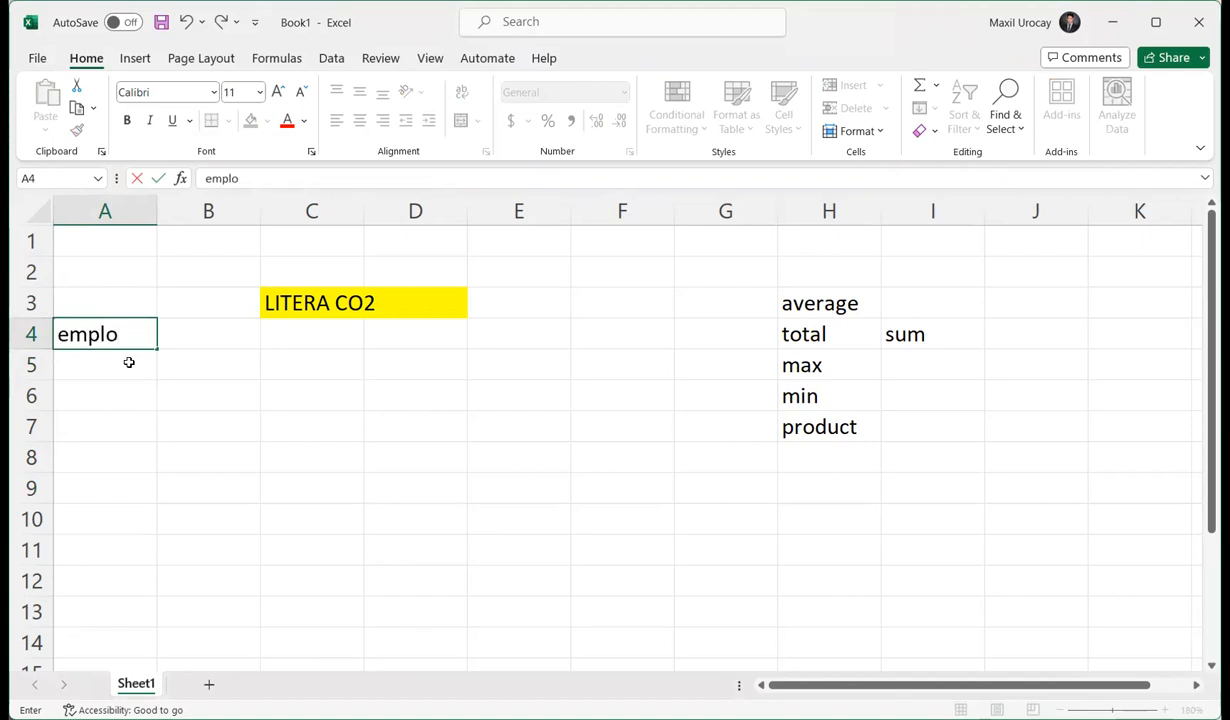
{"action": "type", "text": "yee namr"}
{"action": "key", "text": "BackSpace"}
{"action": "type", "text": "e"}
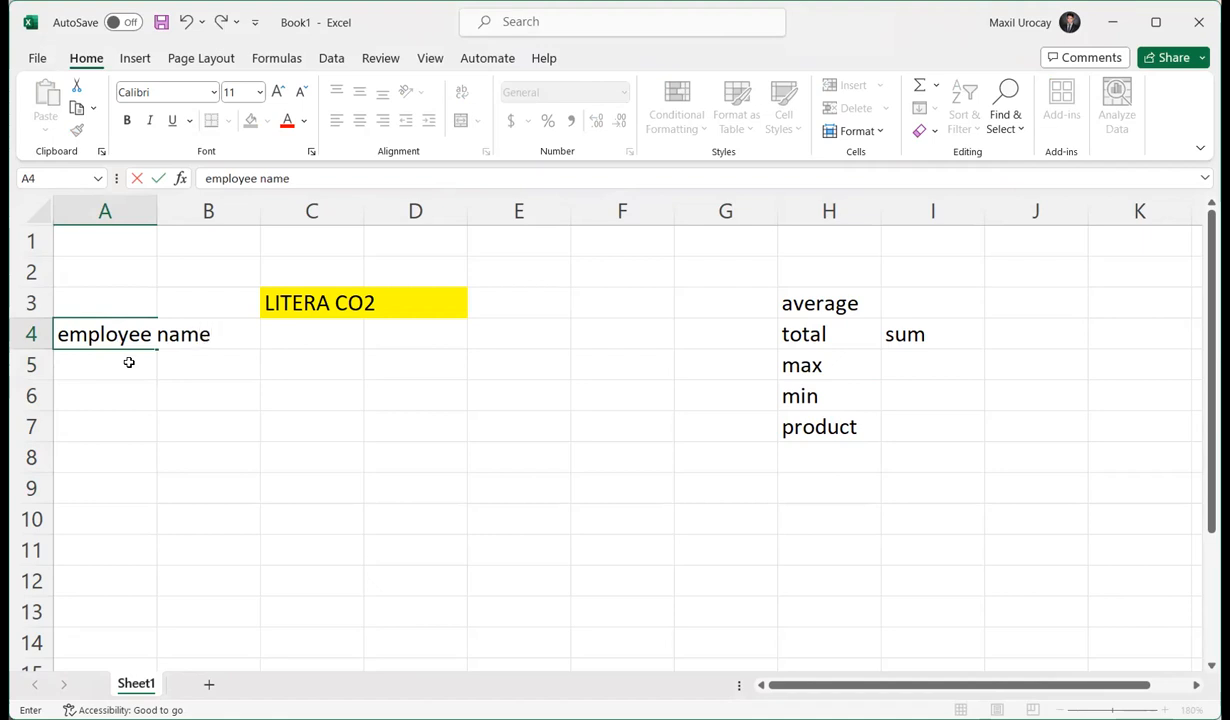
{"action": "left_click", "coordinate": [217, 474]}
{"action": "left_click", "coordinate": [93, 323]}
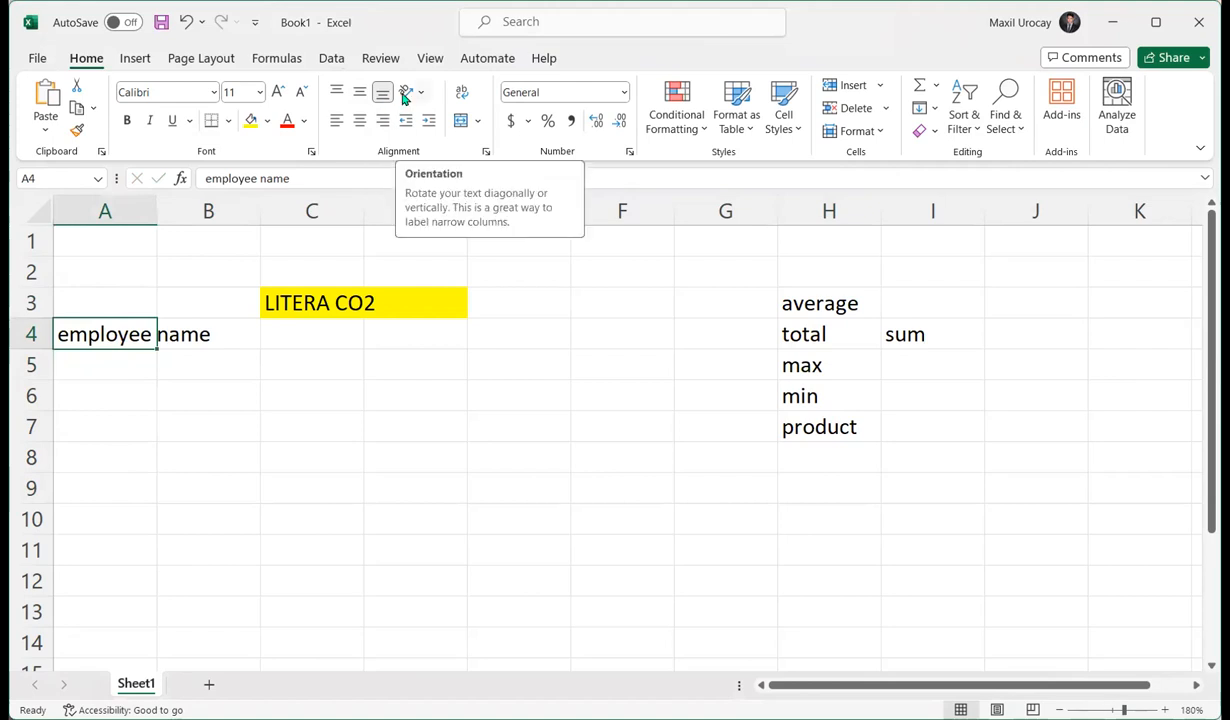
{"action": "left_click", "coordinate": [730, 108]}
{"action": "left_click", "coordinate": [540, 430]}
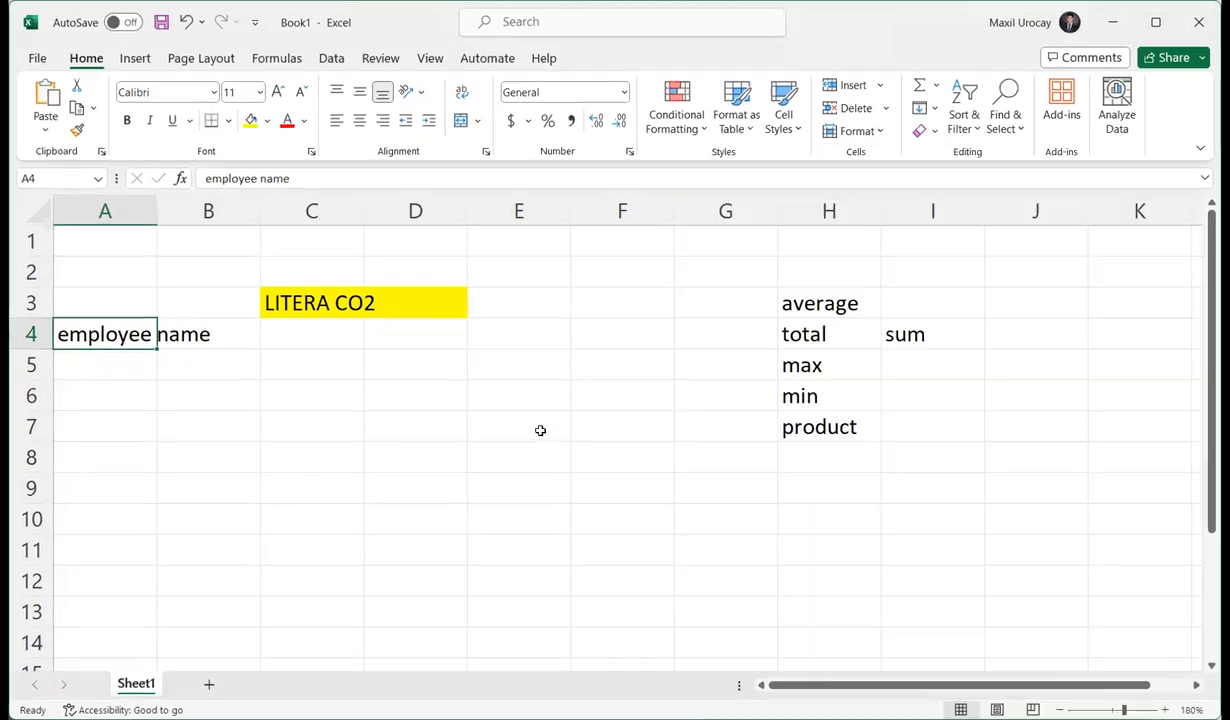
- Enter the column header "age" in cell B4
{"action": "double_click", "coordinate": [242, 338]}
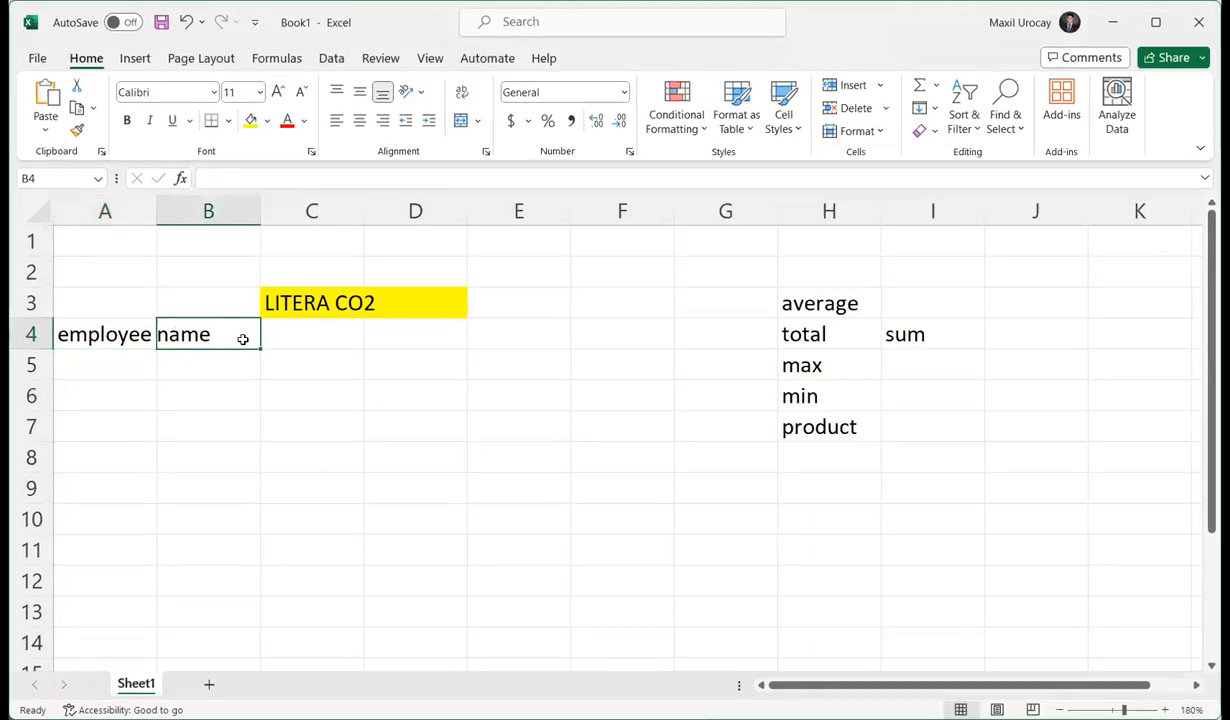
{"action": "type", "text": "age"}
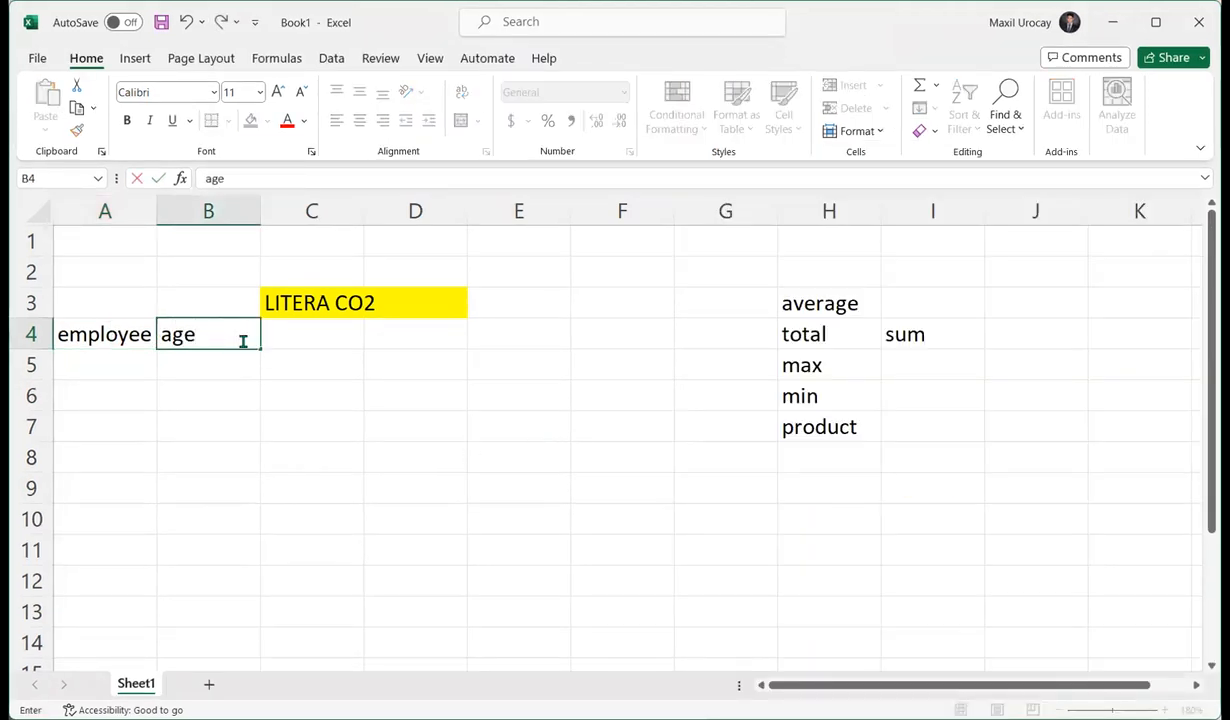
{"action": "left_click", "coordinate": [210, 452]}
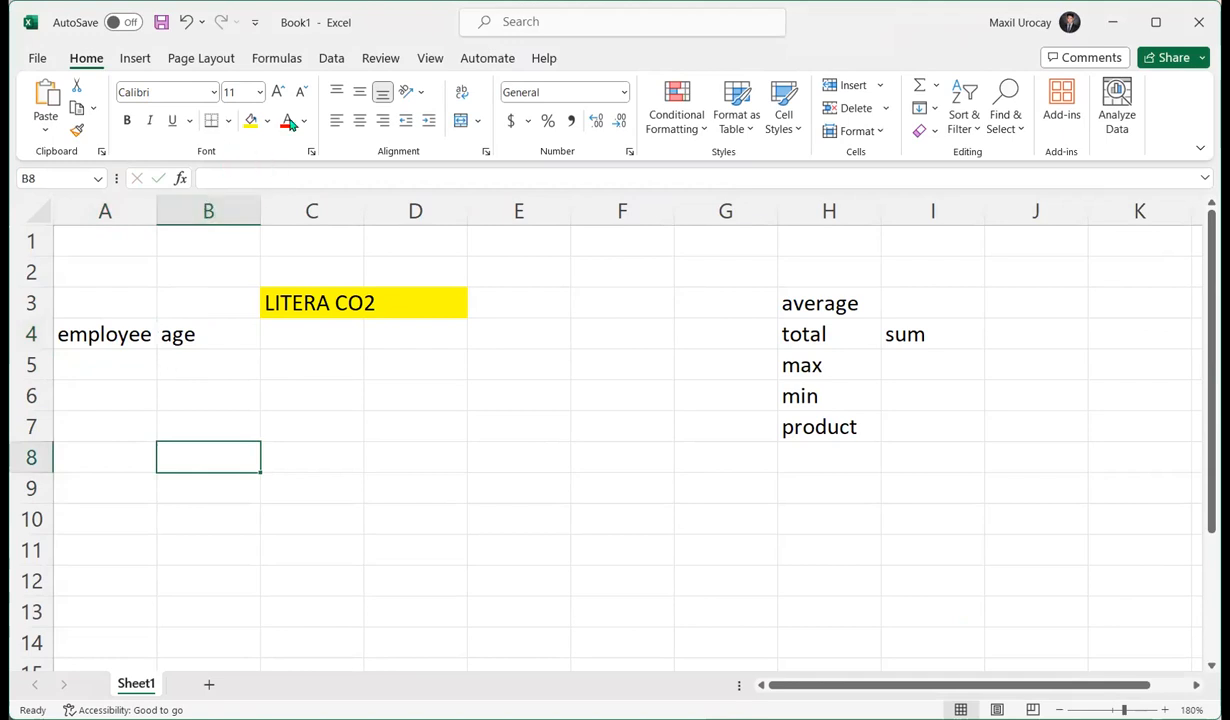
- Wrap the text of the "employee name" header in cell A4
{"action": "left_click", "coordinate": [104, 328]}
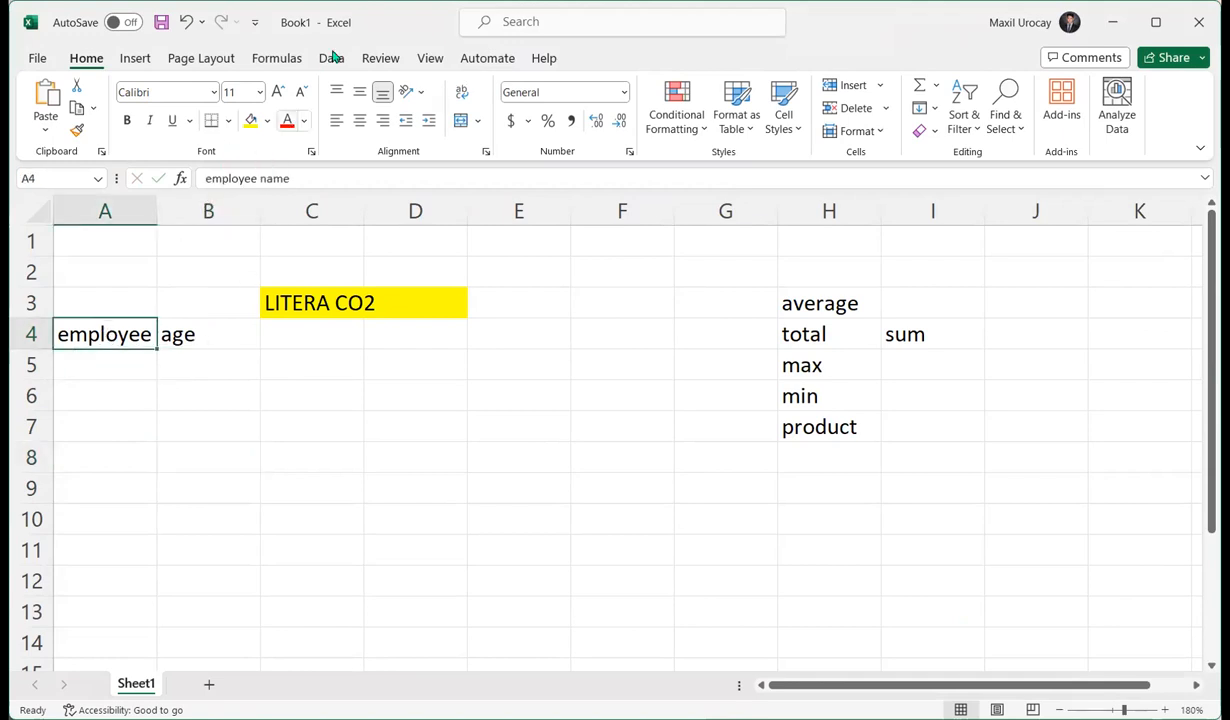
{"action": "left_click", "coordinate": [857, 130]}
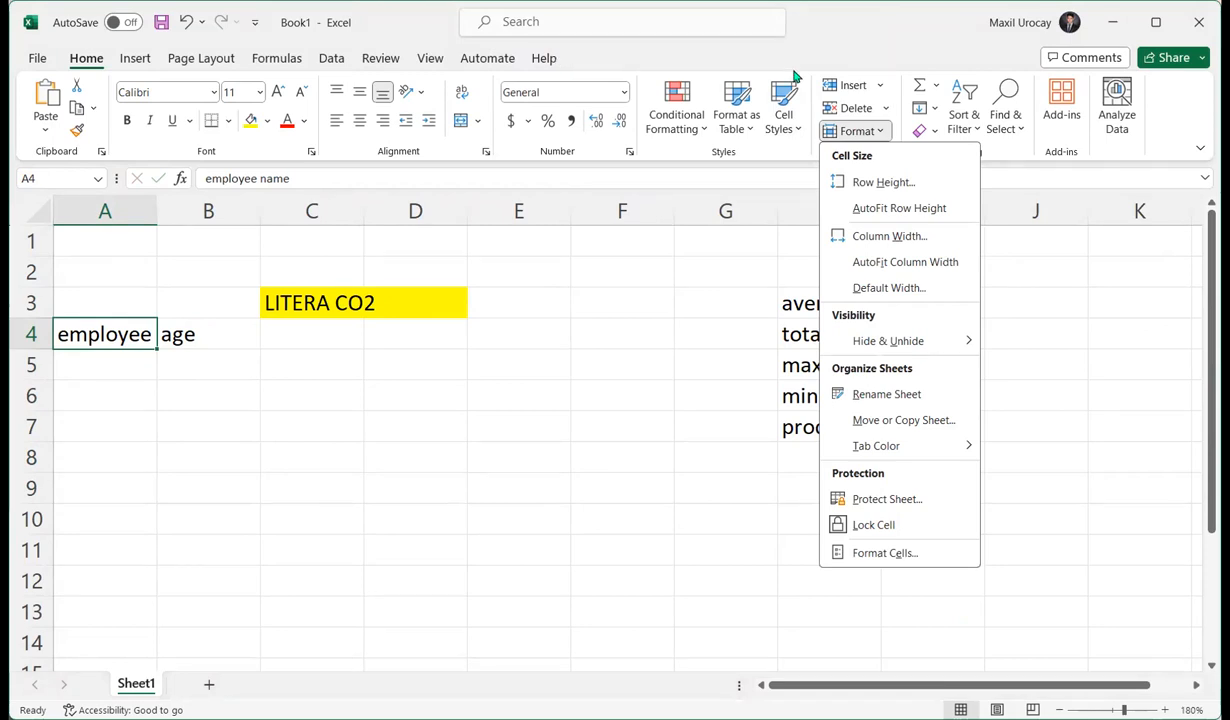
{"action": "left_click", "coordinate": [846, 57]}
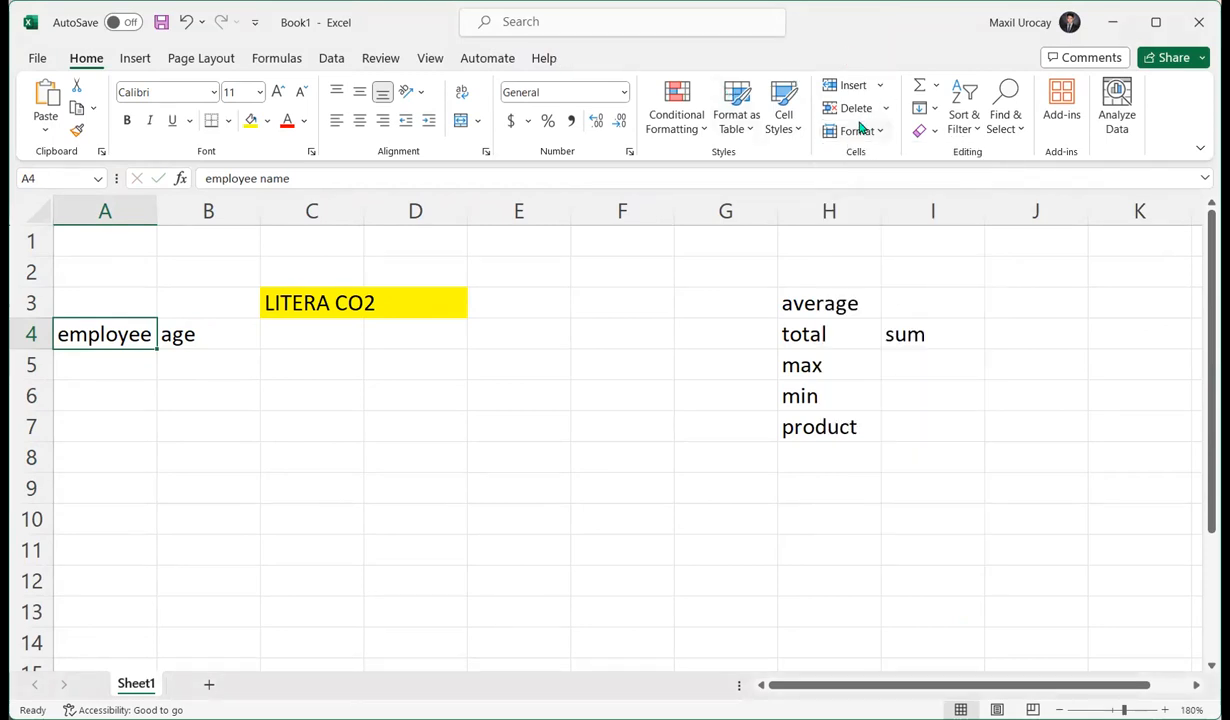
{"action": "left_click", "coordinate": [448, 93]}
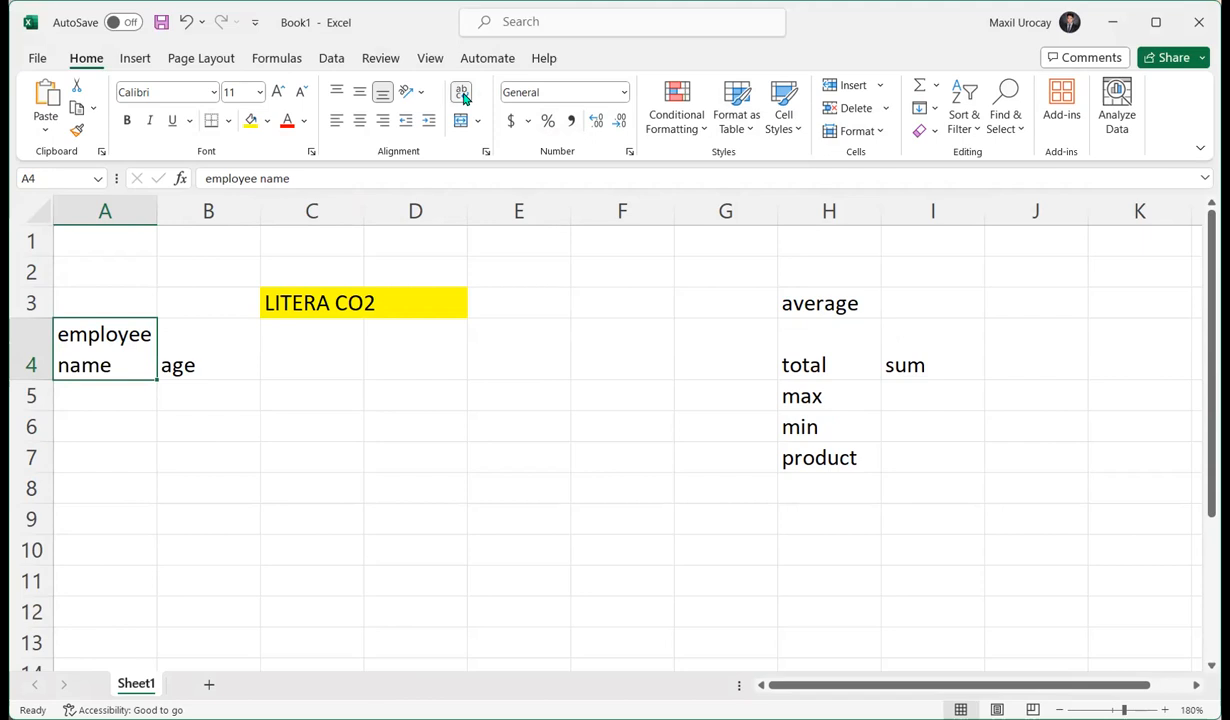
{"action": "left_click", "coordinate": [280, 413]}
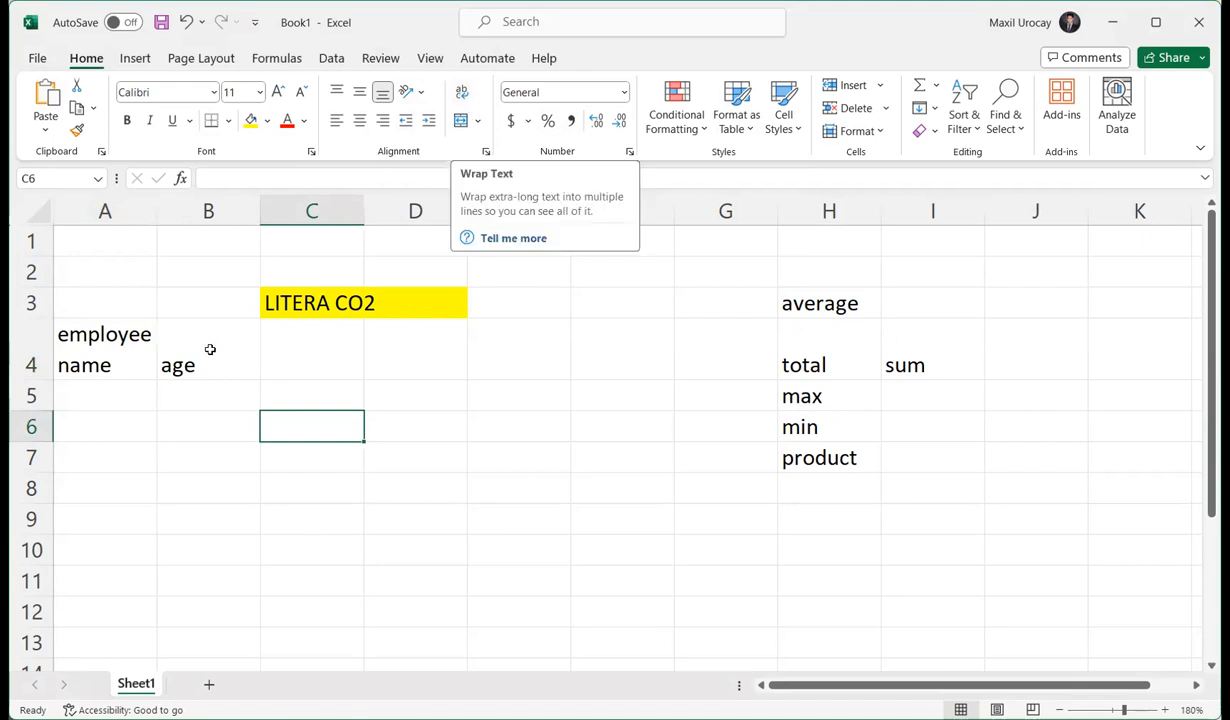
{"action": "left_click", "coordinate": [80, 330]}
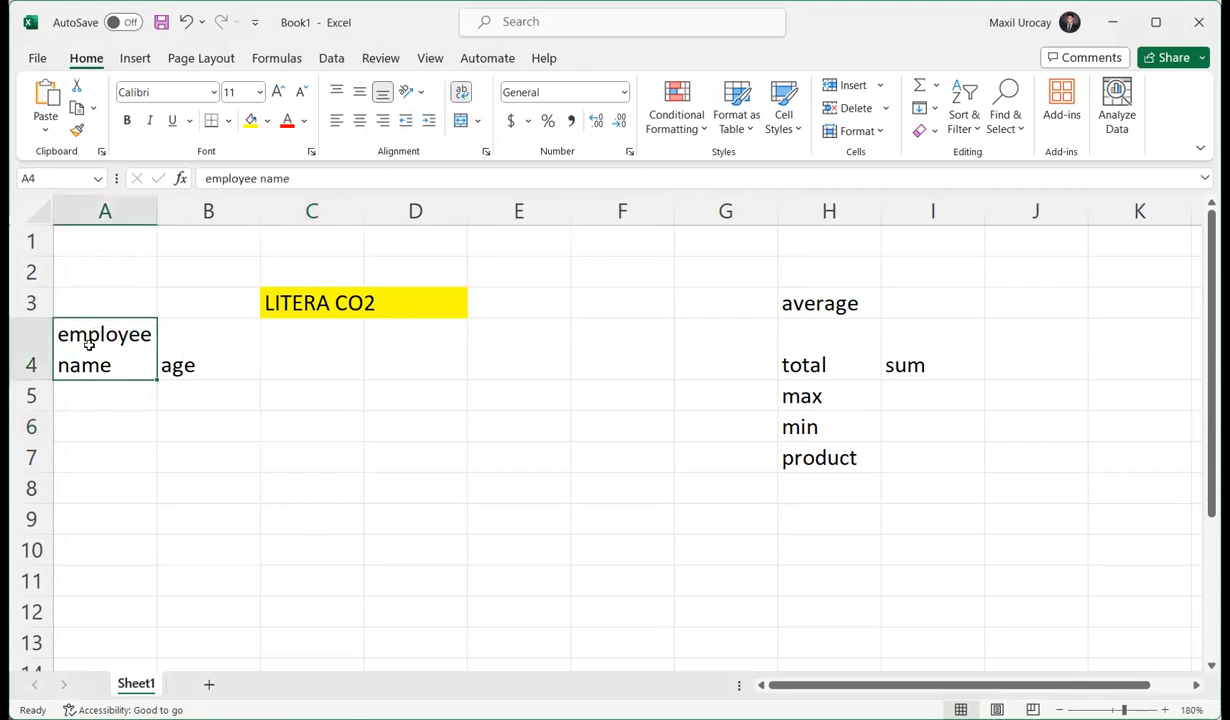
- Add the column headers "income" in cell C4 and "hours working" in D4
{"action": "left_click", "coordinate": [284, 345]}
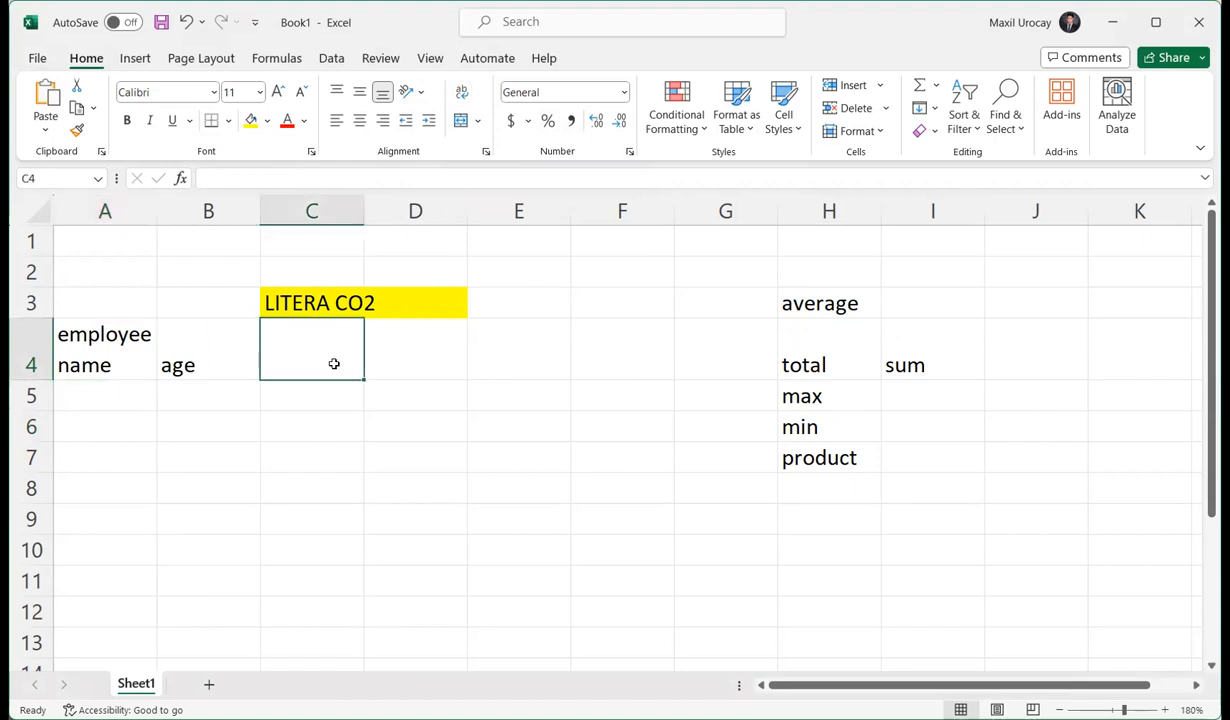
{"action": "double_click", "coordinate": [334, 364]}
{"action": "type", "text": "income"}
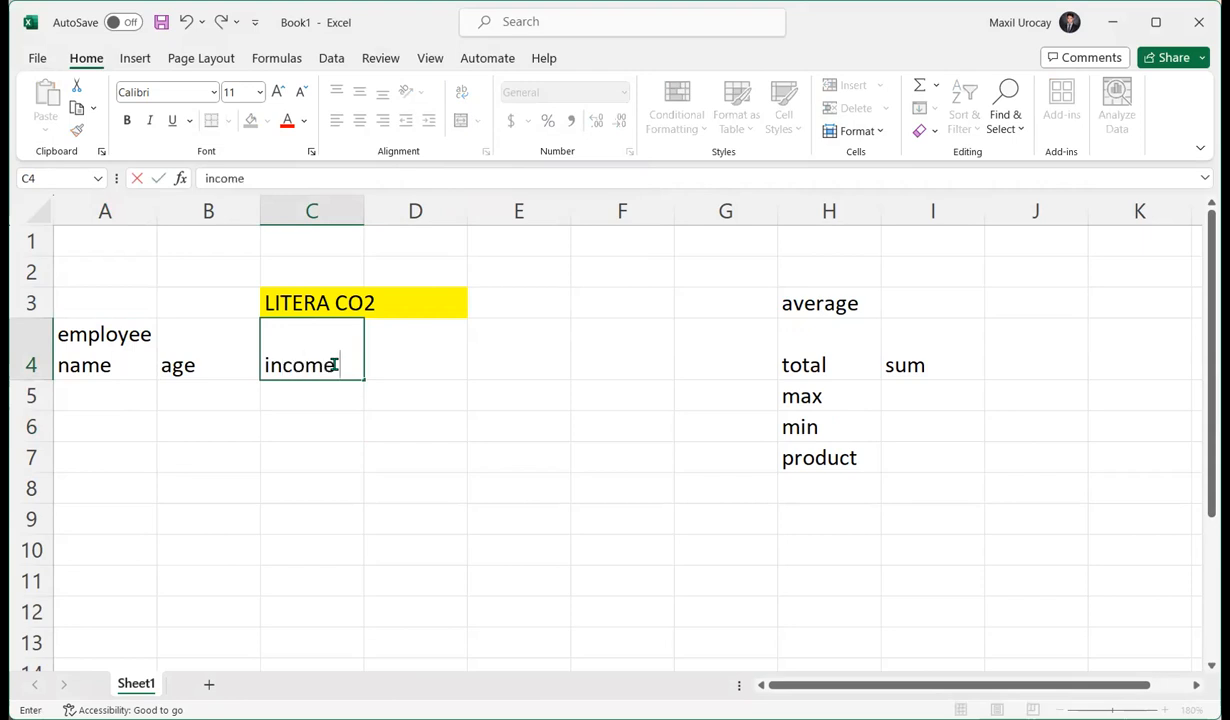
{"action": "key", "text": "Tab"}
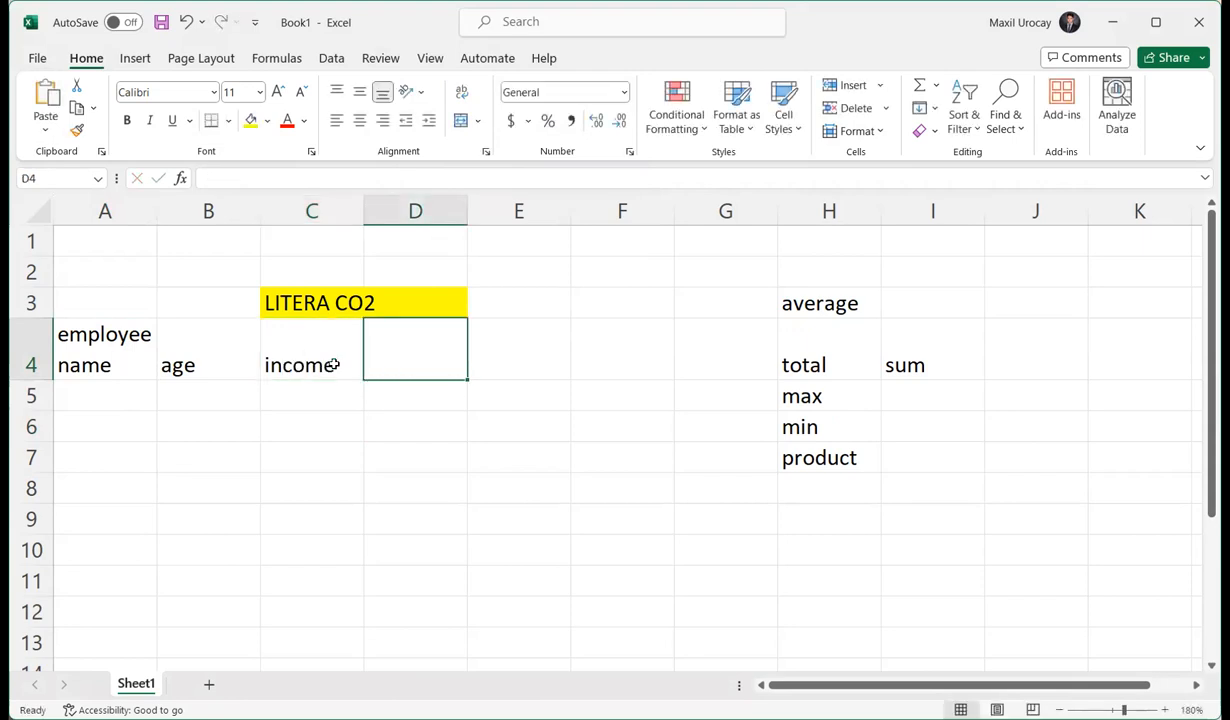
{"action": "type", "text": "hours "}
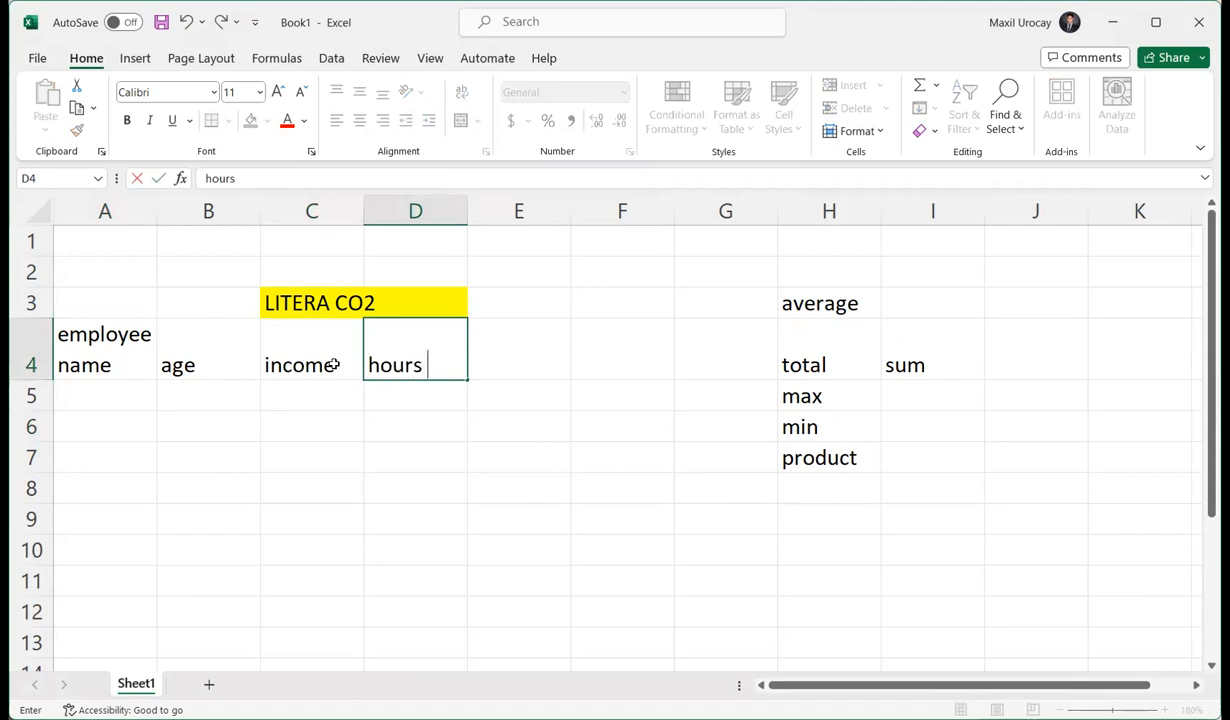
{"action": "type", "text": "working"}
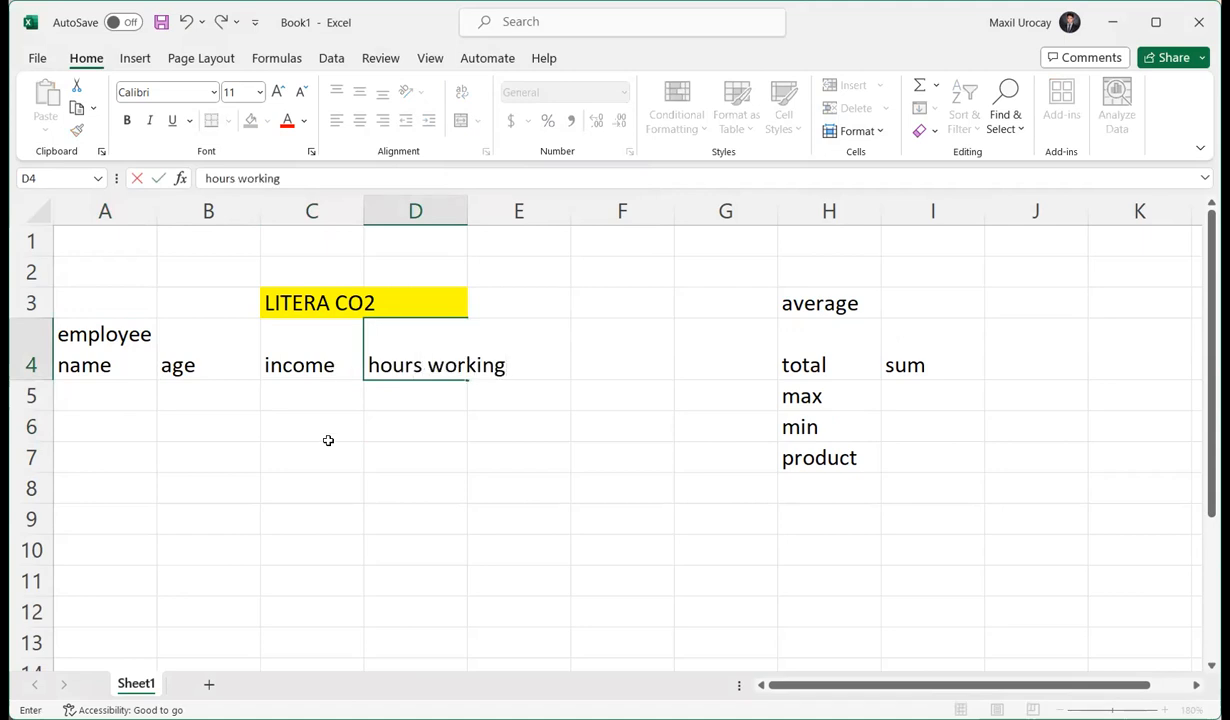
{"action": "key", "text": "Return"}
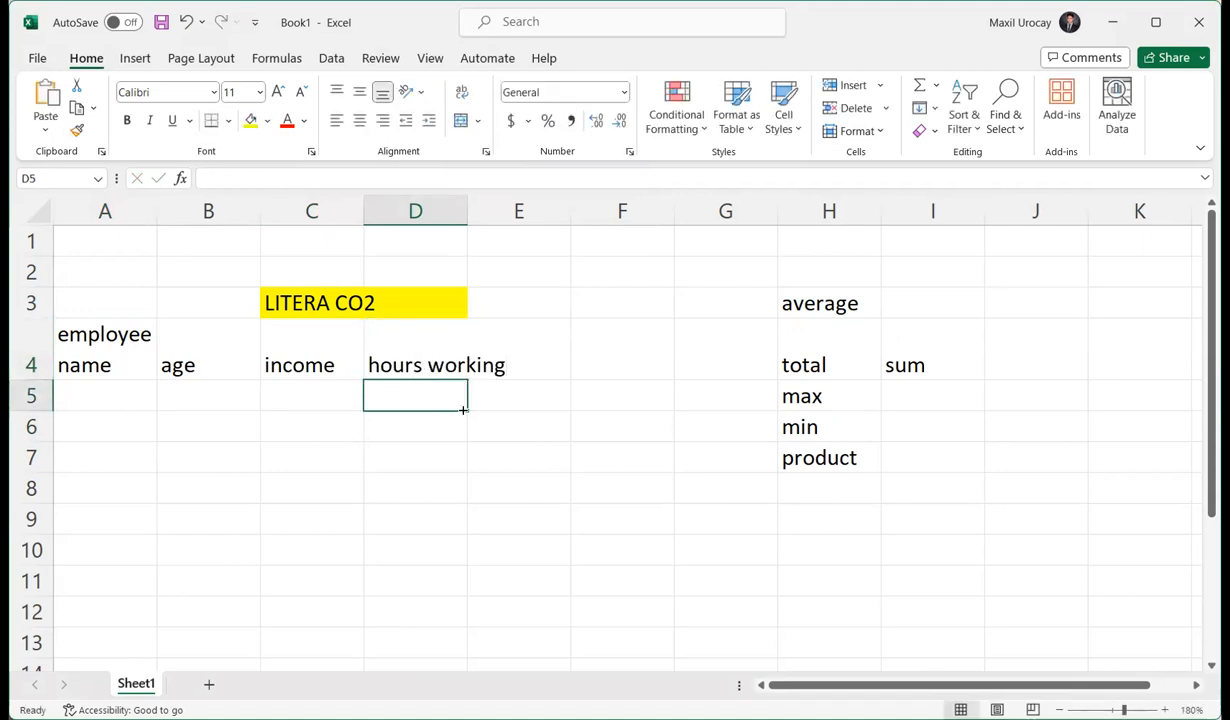
- Wrap the text of the "hours working" header in cell D4
{"action": "left_click", "coordinate": [446, 329]}
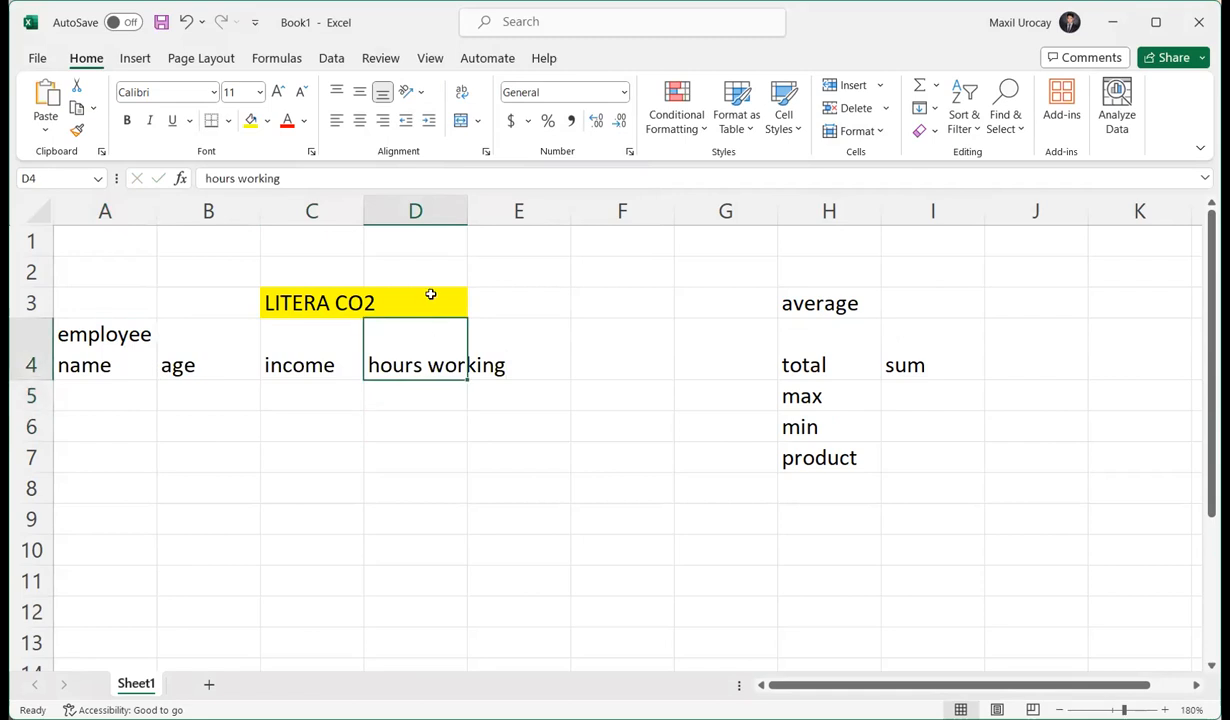
{"action": "left_click", "coordinate": [461, 94]}
{"action": "left_click", "coordinate": [518, 360]}
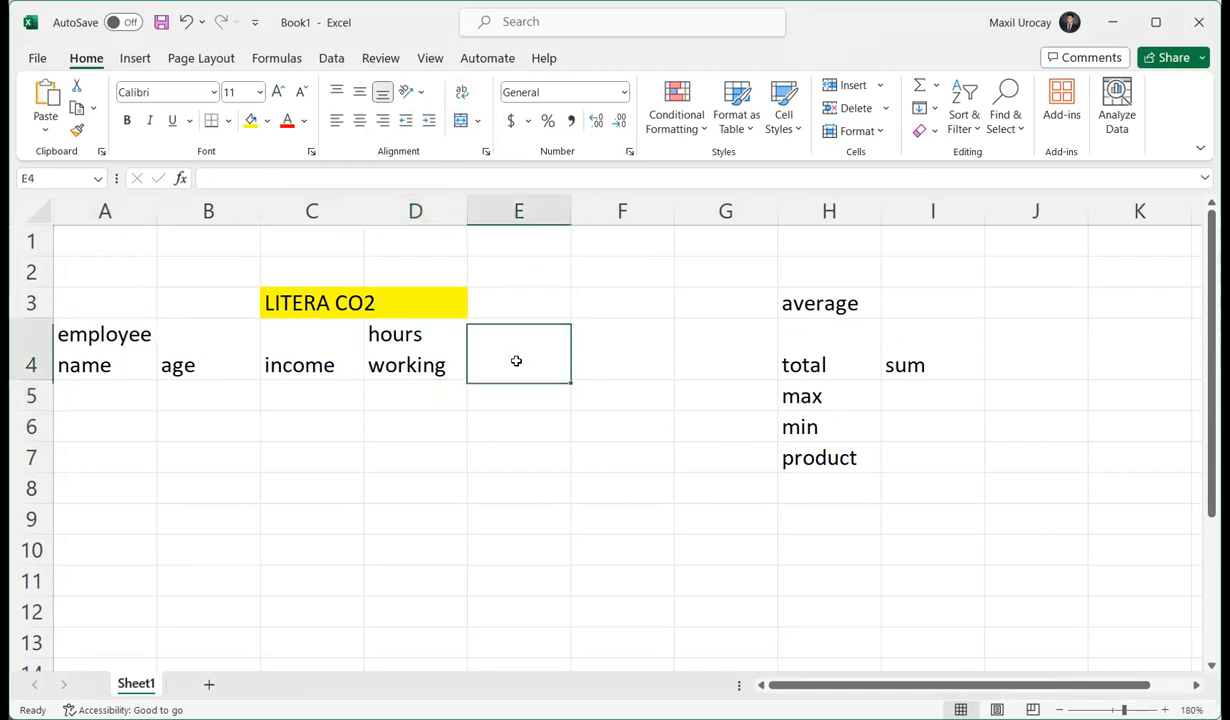
{"action": "left_click", "coordinate": [510, 415]}
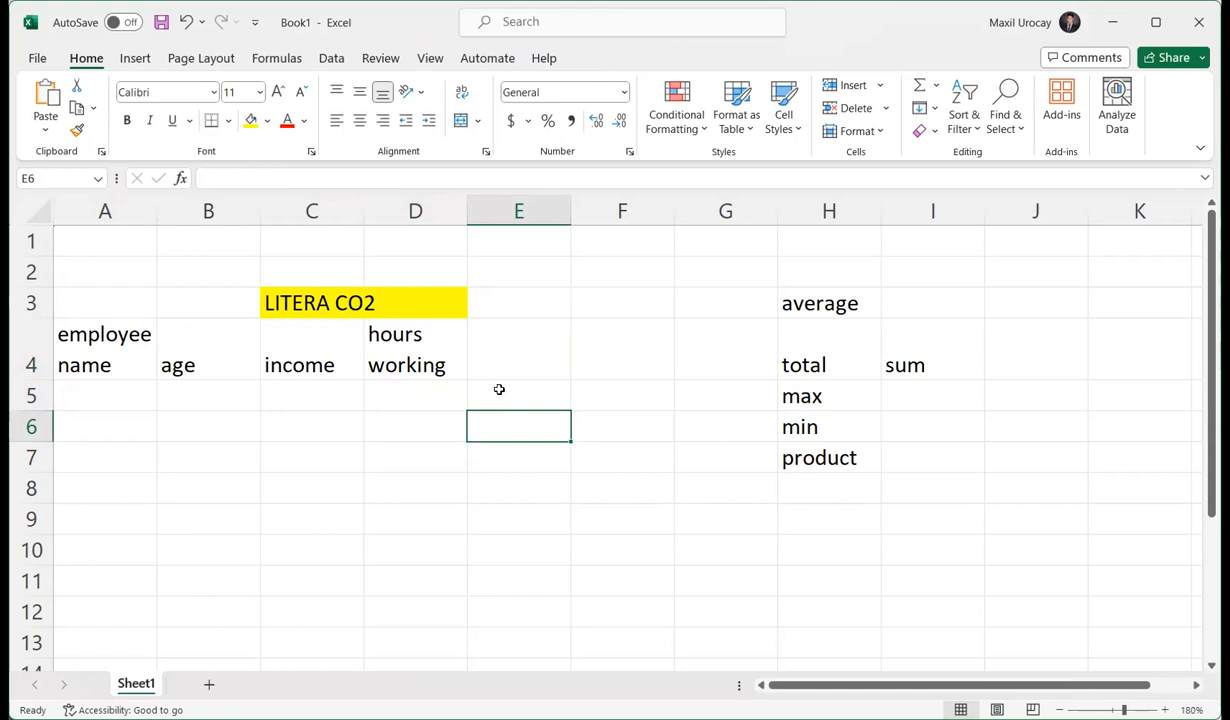
{"action": "left_click", "coordinate": [130, 392]}
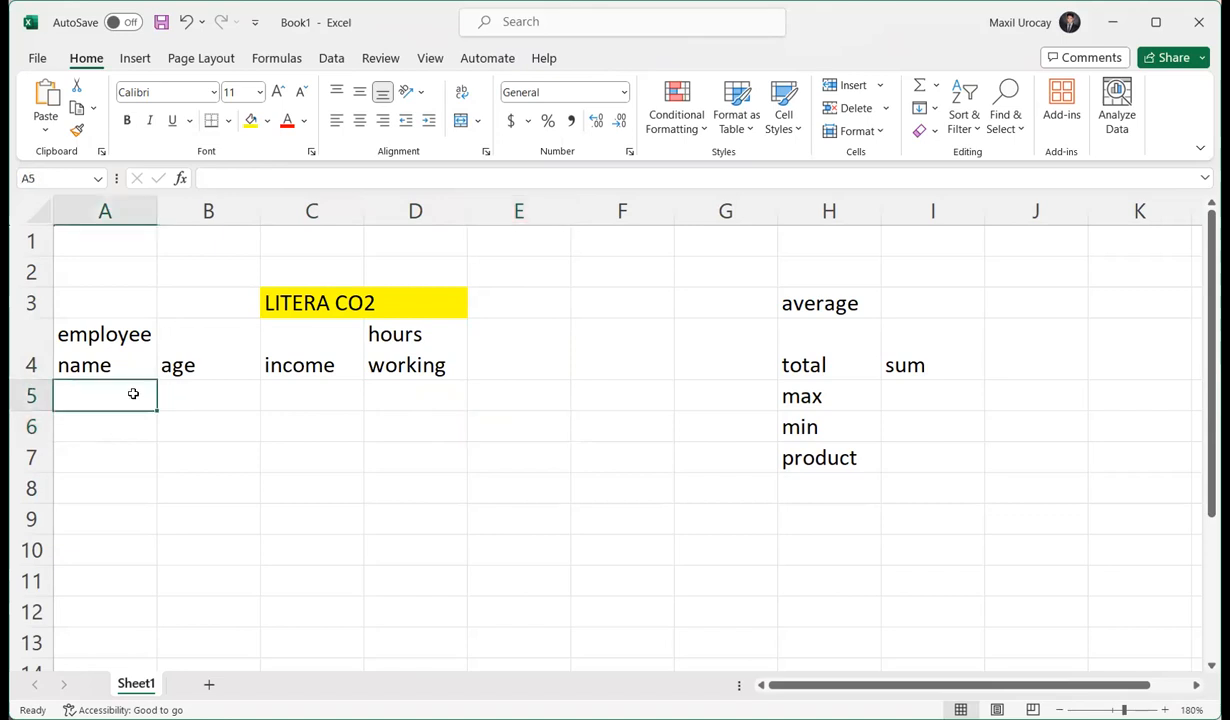
- Move the four headers from A4:D4 to B4:E4 and widen column B so "employee name" fits on one line
{"action": "left_click_drag", "start_coordinate": [107, 345], "coordinate": [430, 368]}
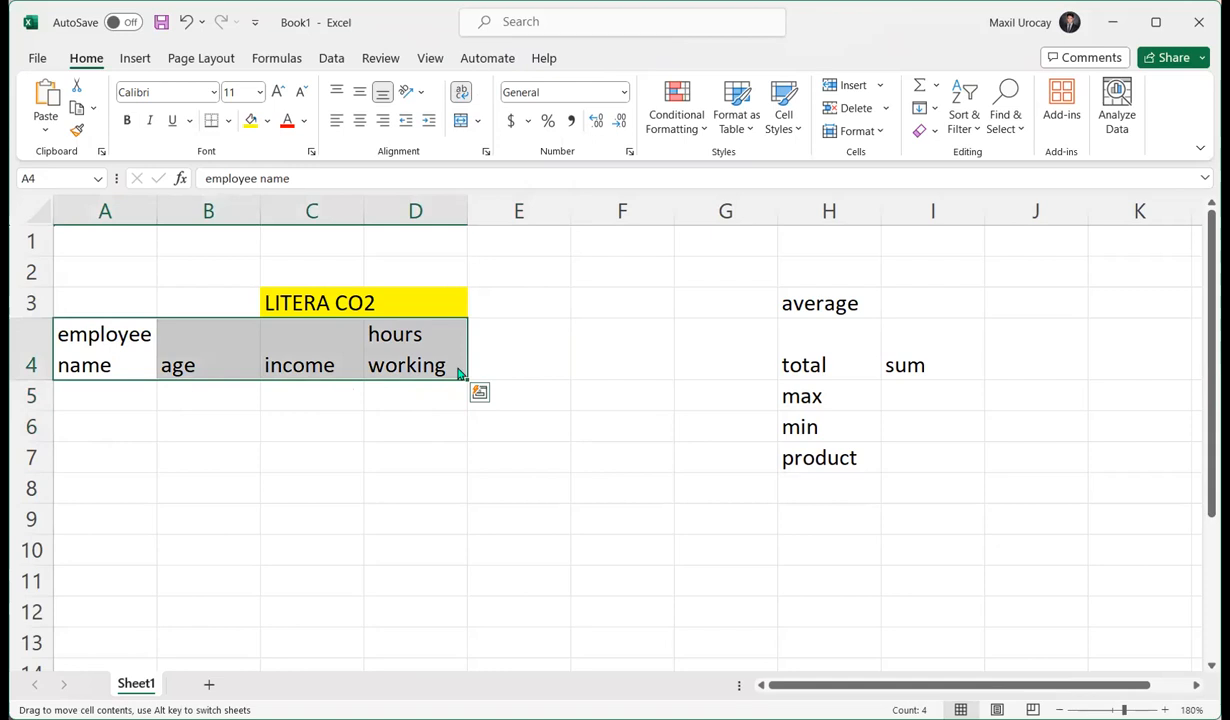
{"action": "left_click_drag", "start_coordinate": [458, 372], "coordinate": [562, 372]}
{"action": "left_click", "coordinate": [290, 420]}
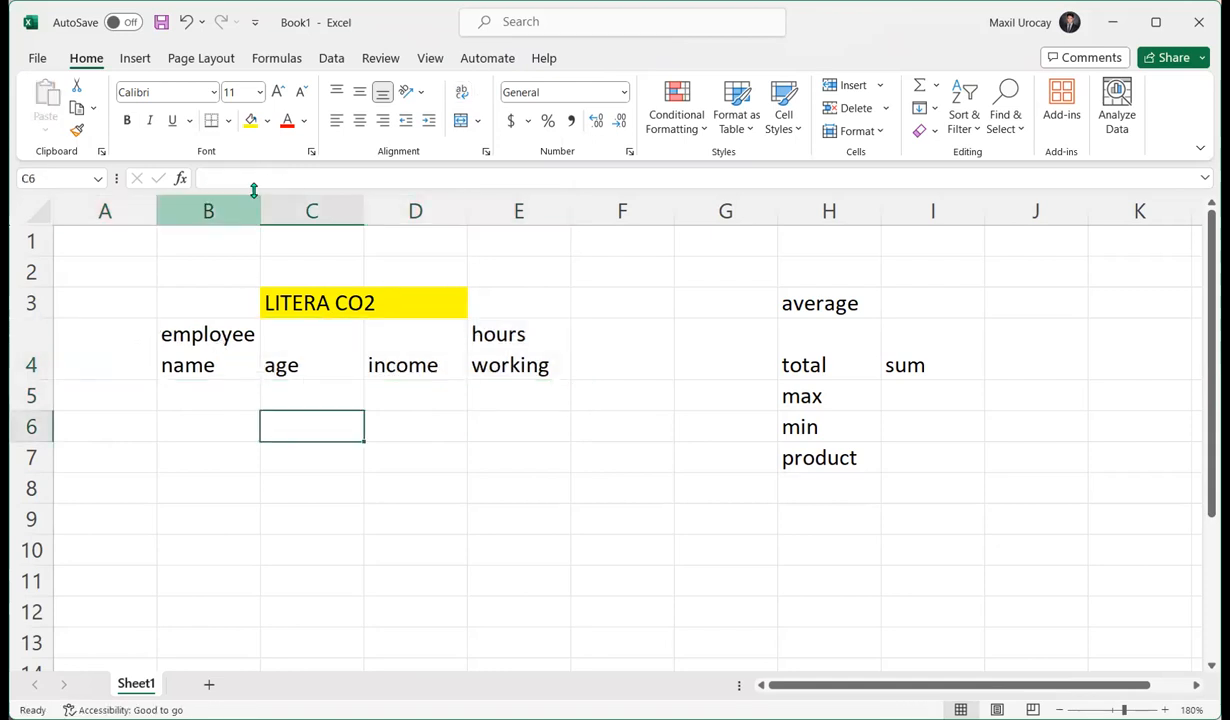
{"action": "left_click_drag", "start_coordinate": [260, 197], "coordinate": [399, 198]}
{"action": "left_click", "coordinate": [283, 410]}
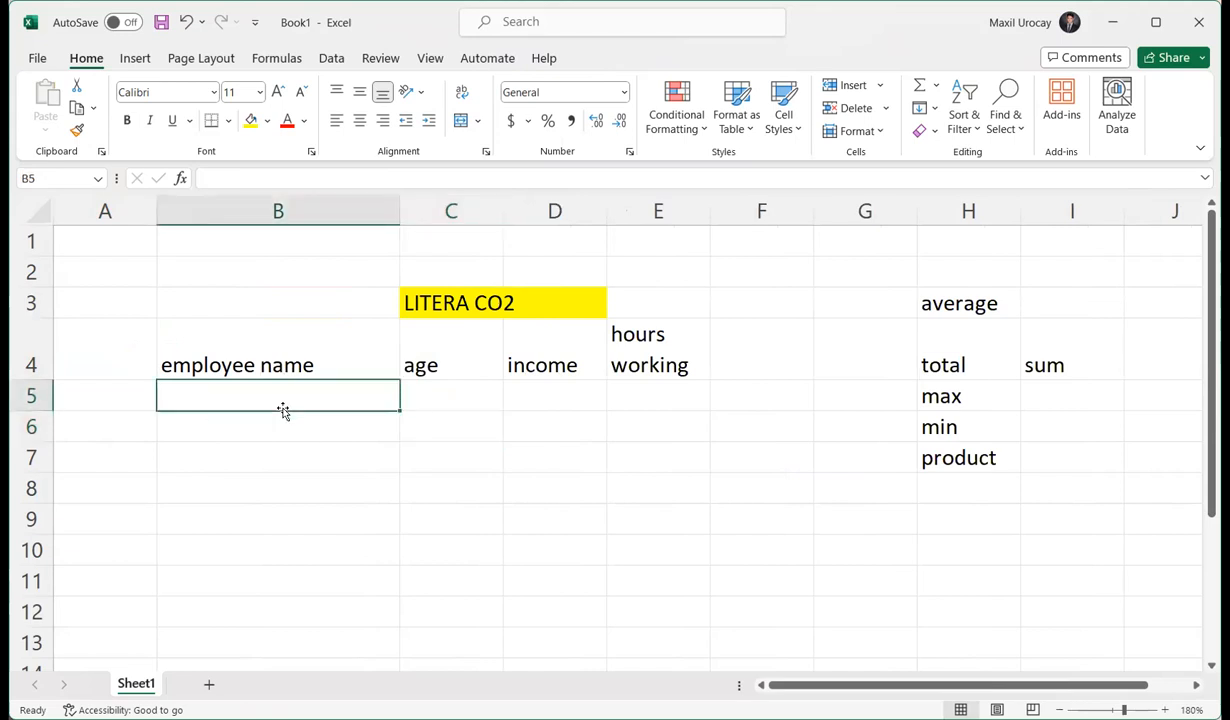
- Add a "#" header in cell A4 and number the rows 1 to 8 in A5:A12, extending the series from 1, 2, 3
{"action": "left_click", "coordinate": [92, 394]}
{"action": "left_click", "coordinate": [102, 358]}
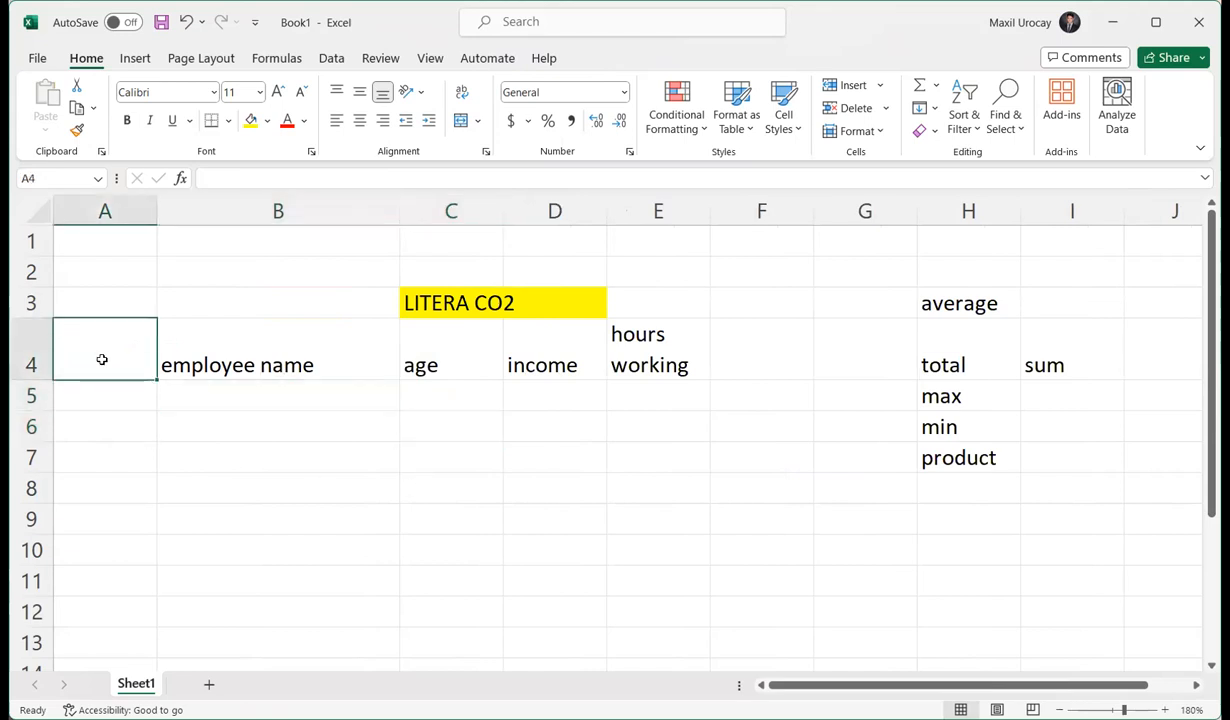
{"action": "type", "text": "#"}
{"action": "key", "text": "Return"}
{"action": "type", "text": "1"}
{"action": "key", "text": "Return"}
{"action": "type", "text": "2"}
{"action": "key", "text": "Return"}
{"action": "type", "text": "3"}
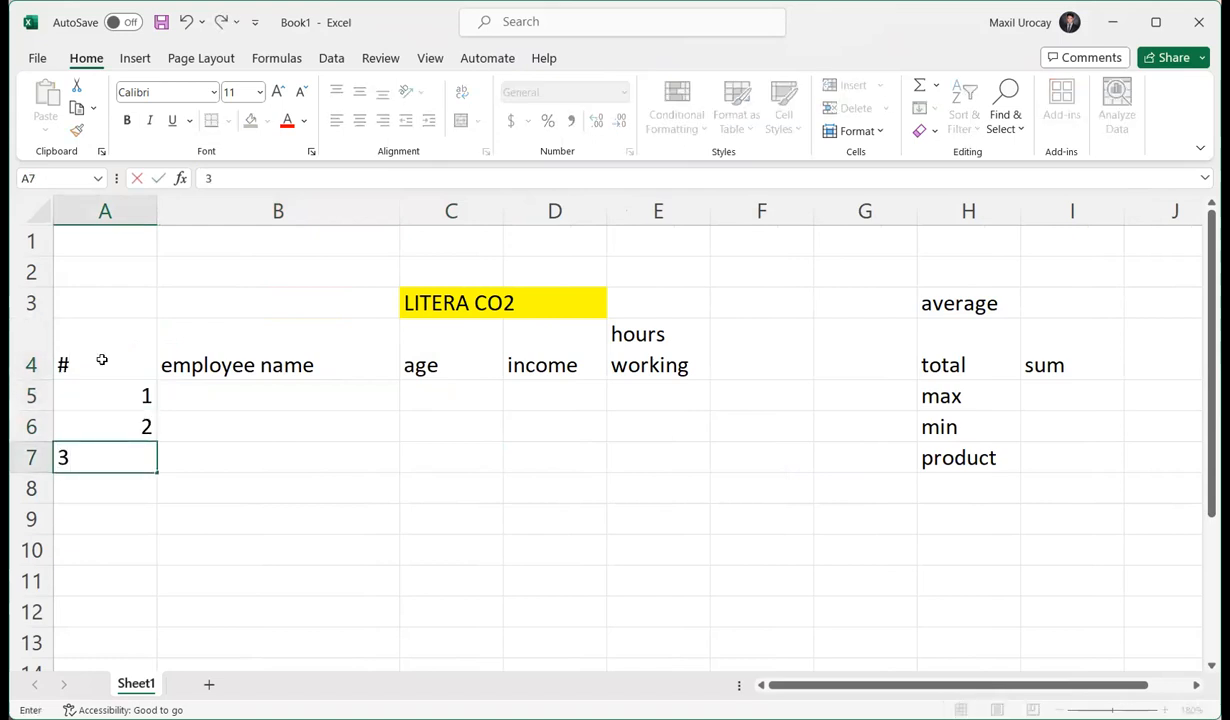
{"action": "key", "text": "Tab"}
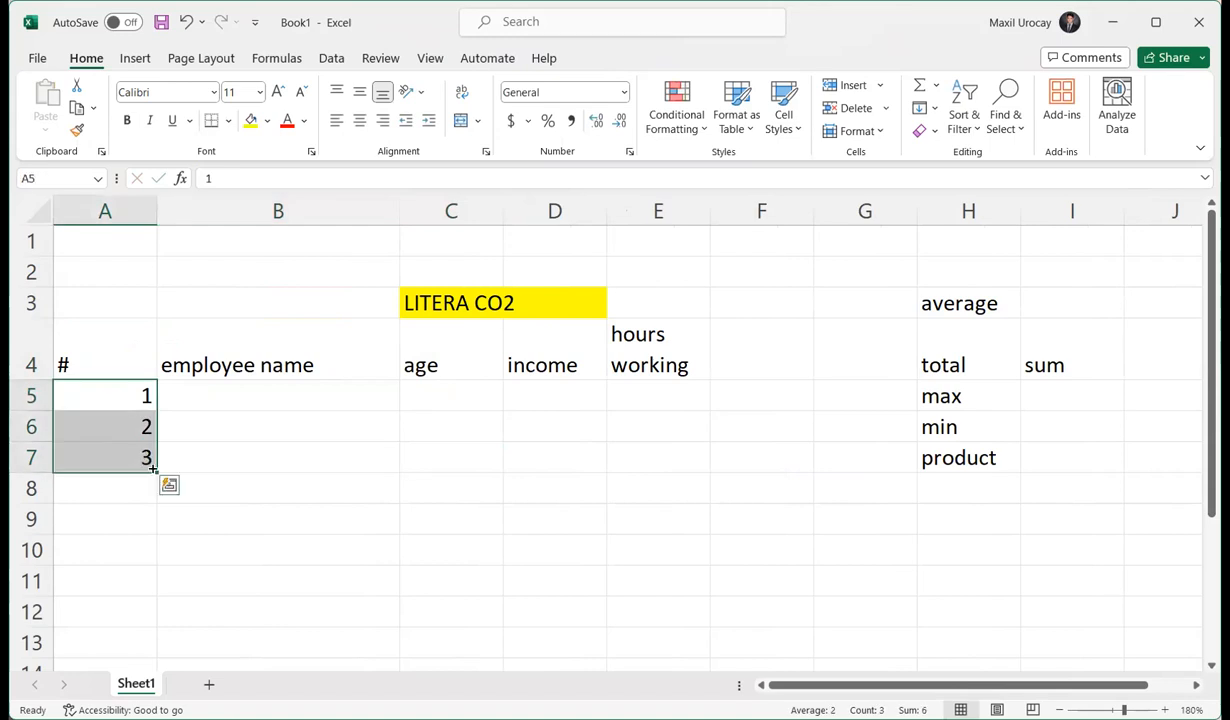
{"action": "left_click_drag", "start_coordinate": [156, 472], "coordinate": [150, 622]}
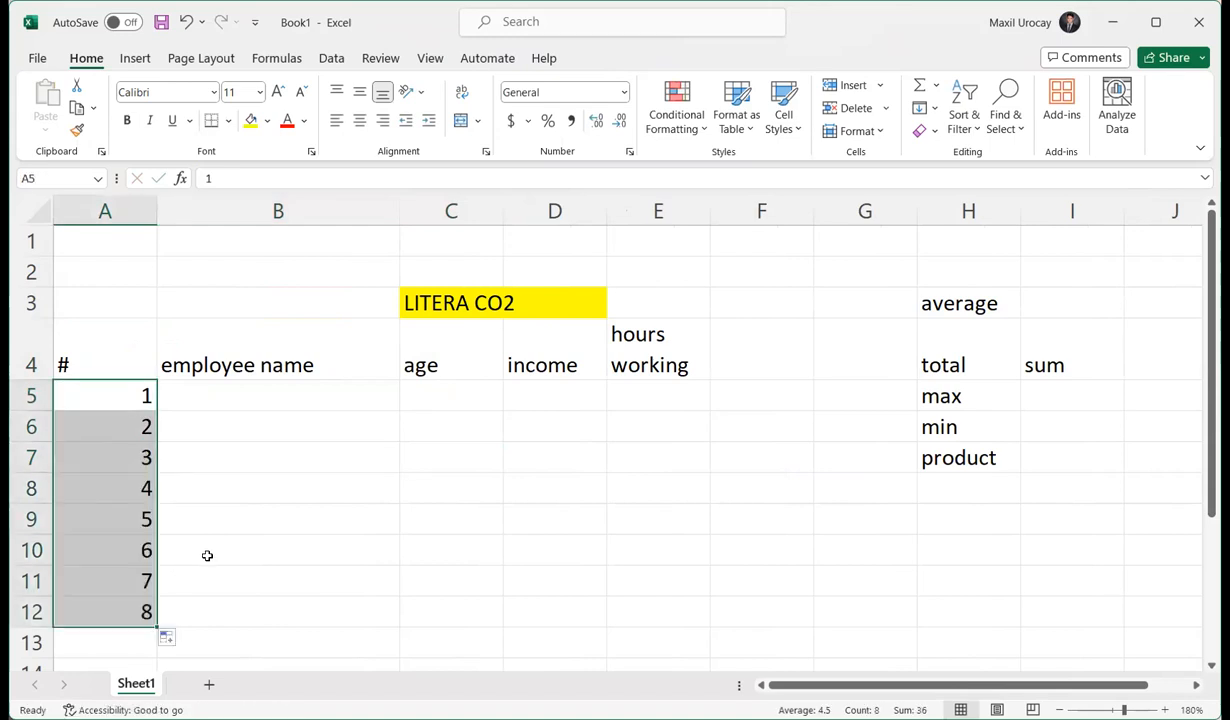
{"action": "left_click", "coordinate": [260, 575]}
- Clear the numbers 8, 7 and 6 from cells A12, A11 and A10
{"action": "left_click", "coordinate": [130, 610]}
{"action": "key", "text": "BackSpace"}
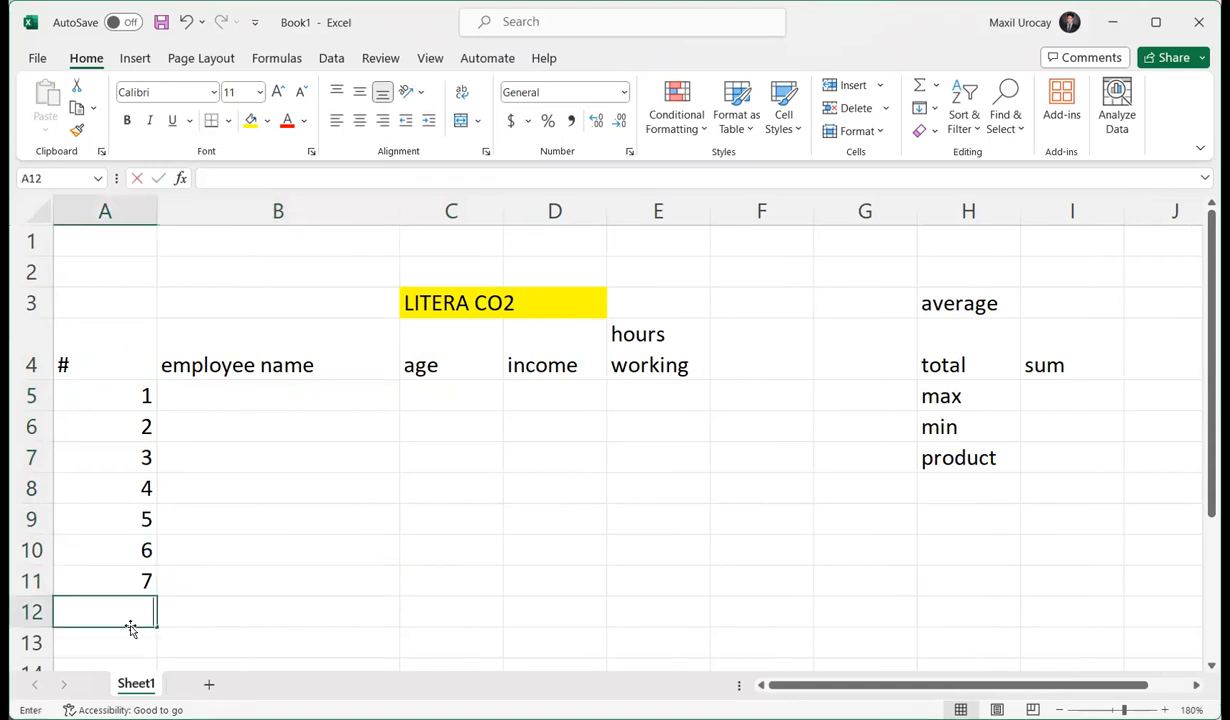
{"action": "left_click", "coordinate": [133, 581]}
{"action": "key", "text": "BackSpace"}
{"action": "left_click", "coordinate": [341, 576]}
{"action": "left_click", "coordinate": [116, 549]}
{"action": "key", "text": "BackSpace"}
- Enter the full names of the first three employees in cells B5 to B7
{"action": "left_click", "coordinate": [260, 384]}
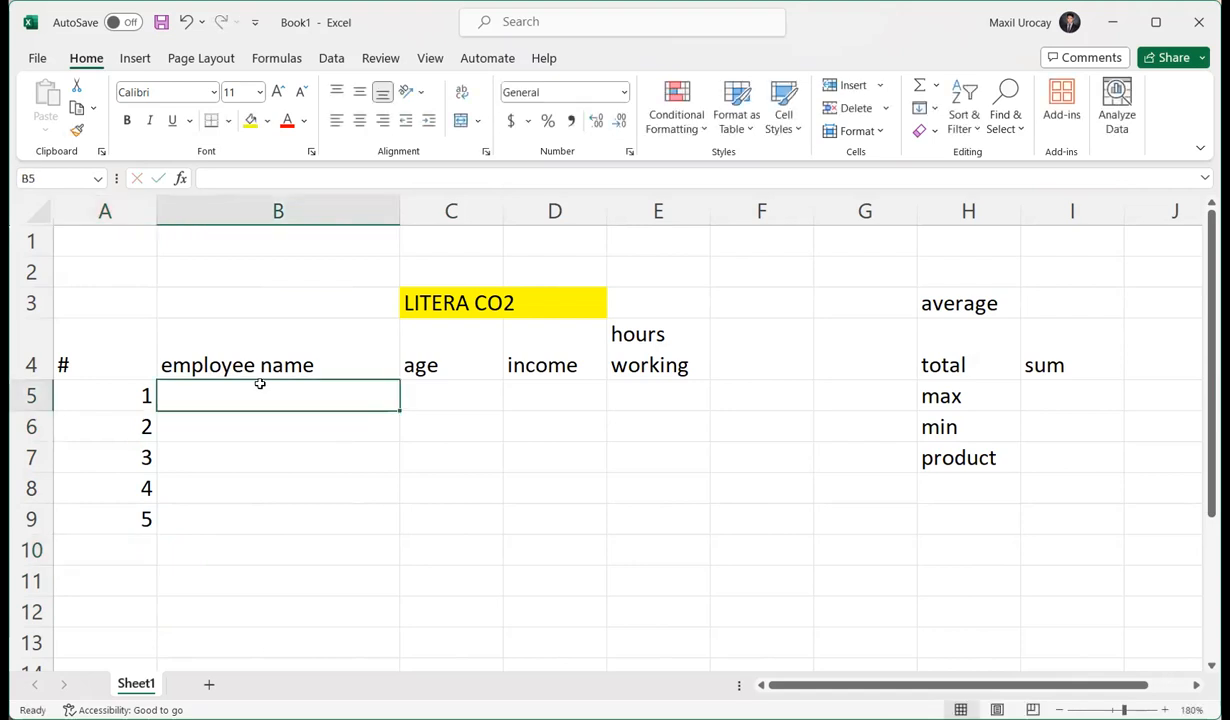
{"action": "type", "text": "jo"}
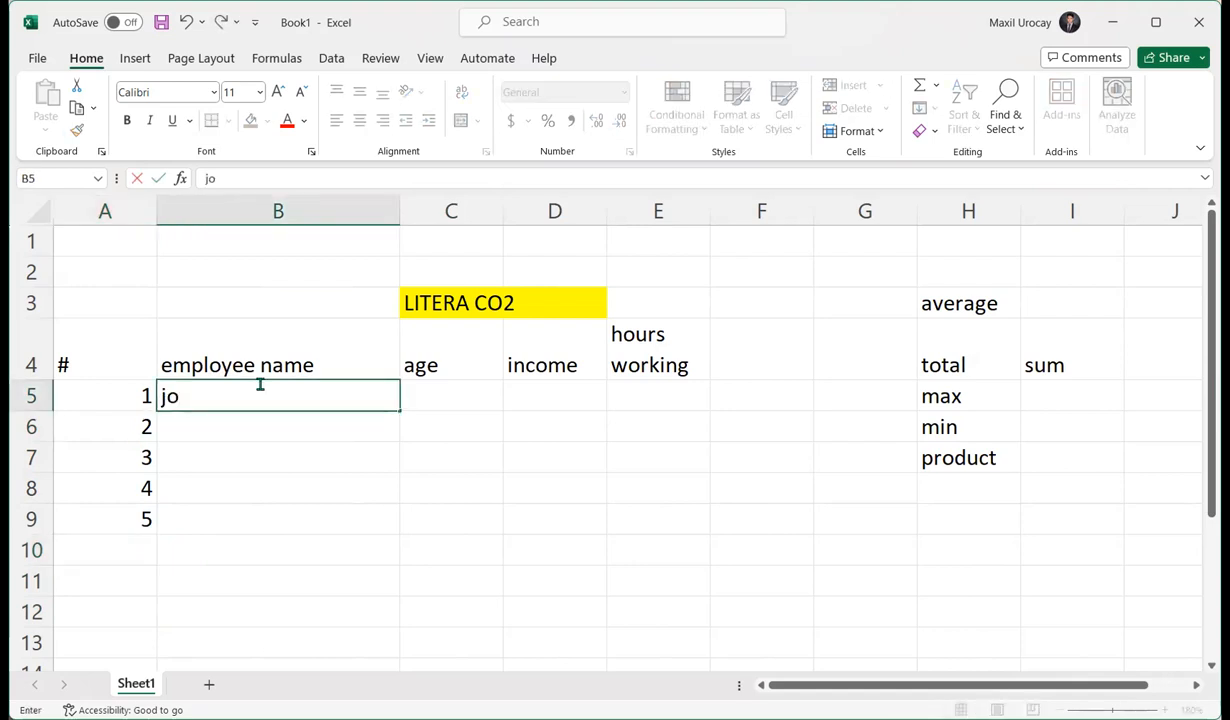
{"action": "type", "text": "shua bravo"}
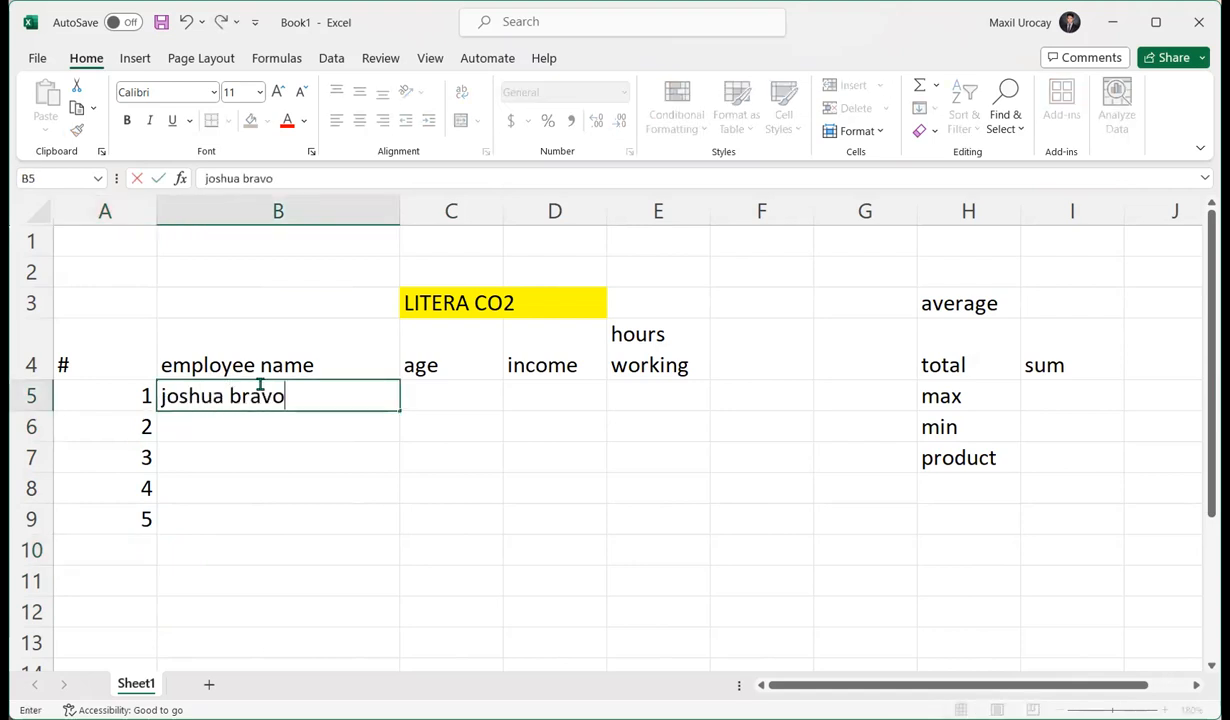
{"action": "key", "text": "Return"}
{"action": "type", "text": "joshua "}
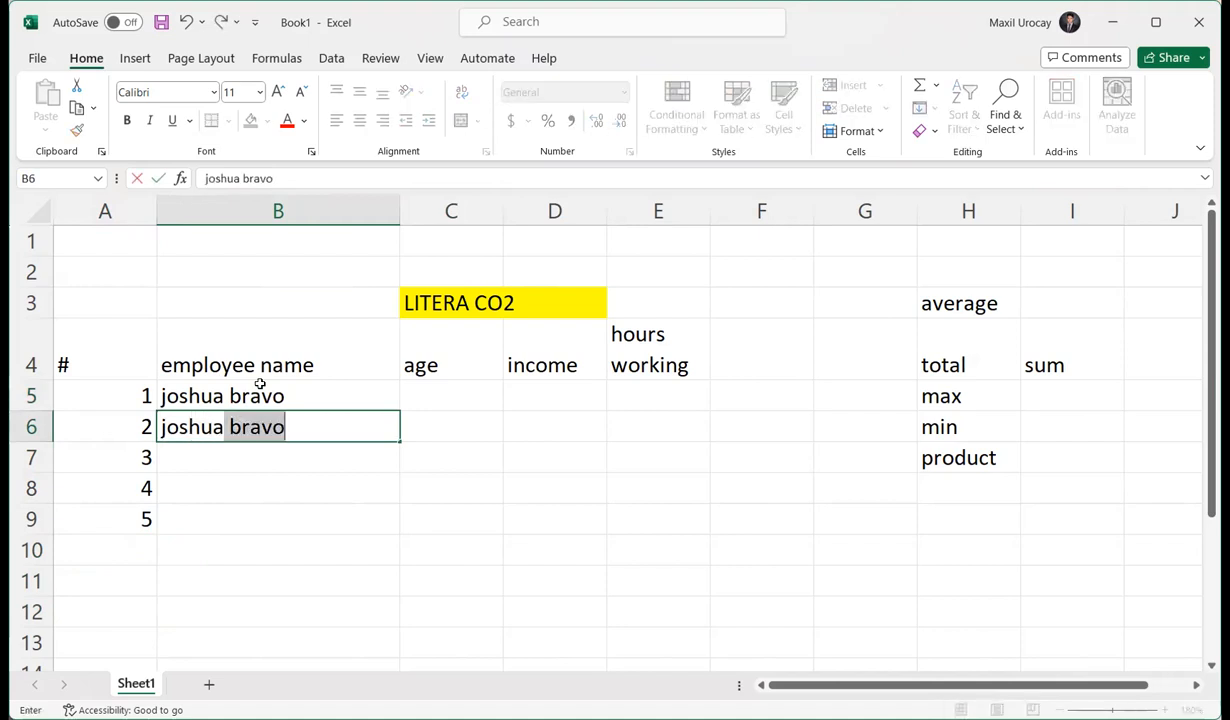
{"action": "type", "text": "elisan"}
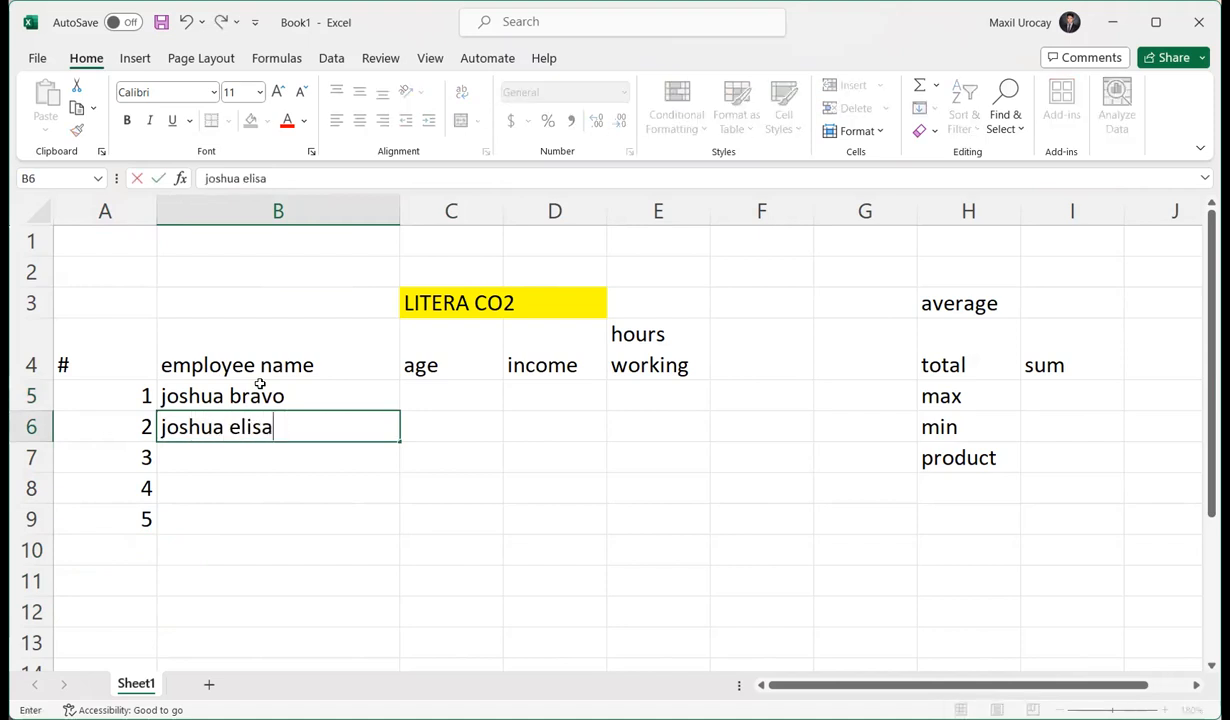
{"action": "key", "text": "Return"}
{"action": "type", "text": "joshu"}
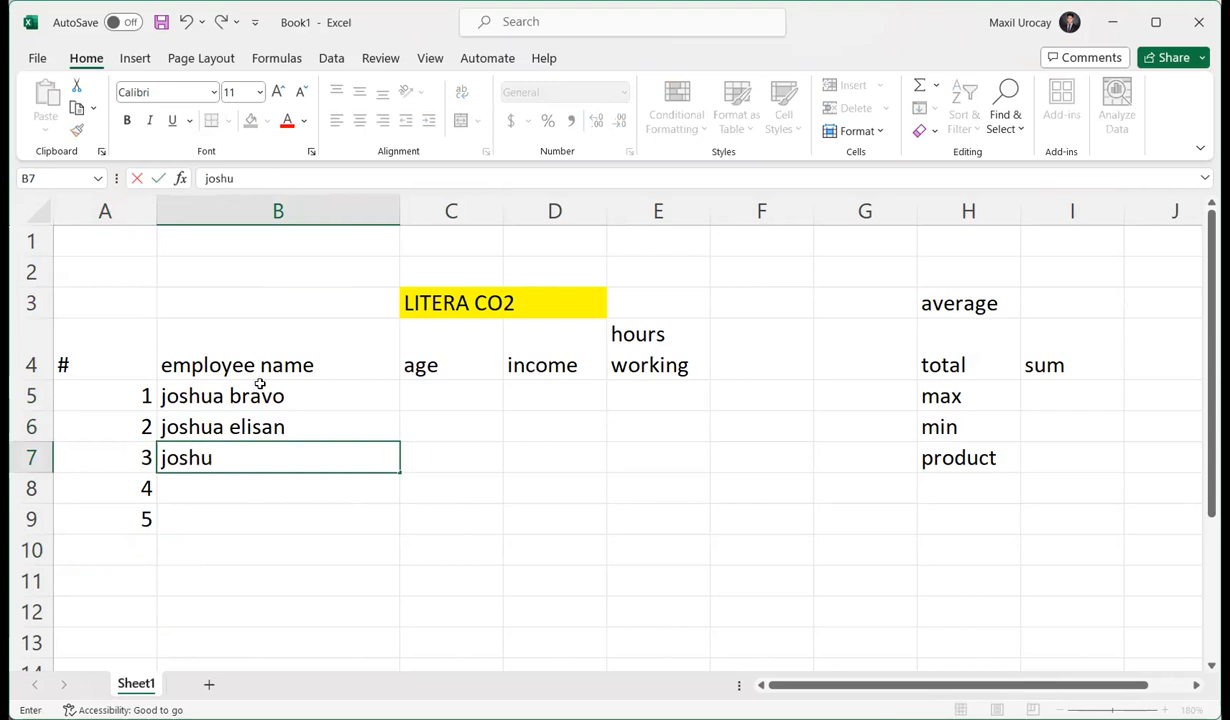
{"action": "type", "text": "a bongaitan"}
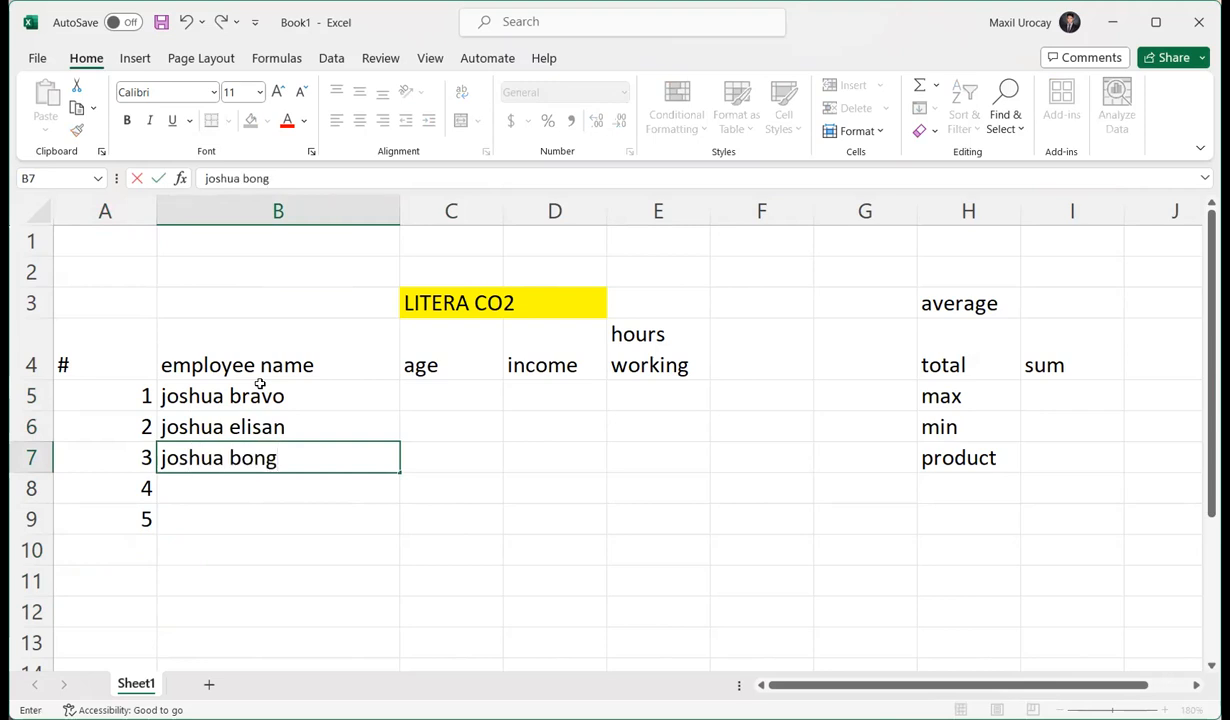
{"action": "key", "text": "Return"}
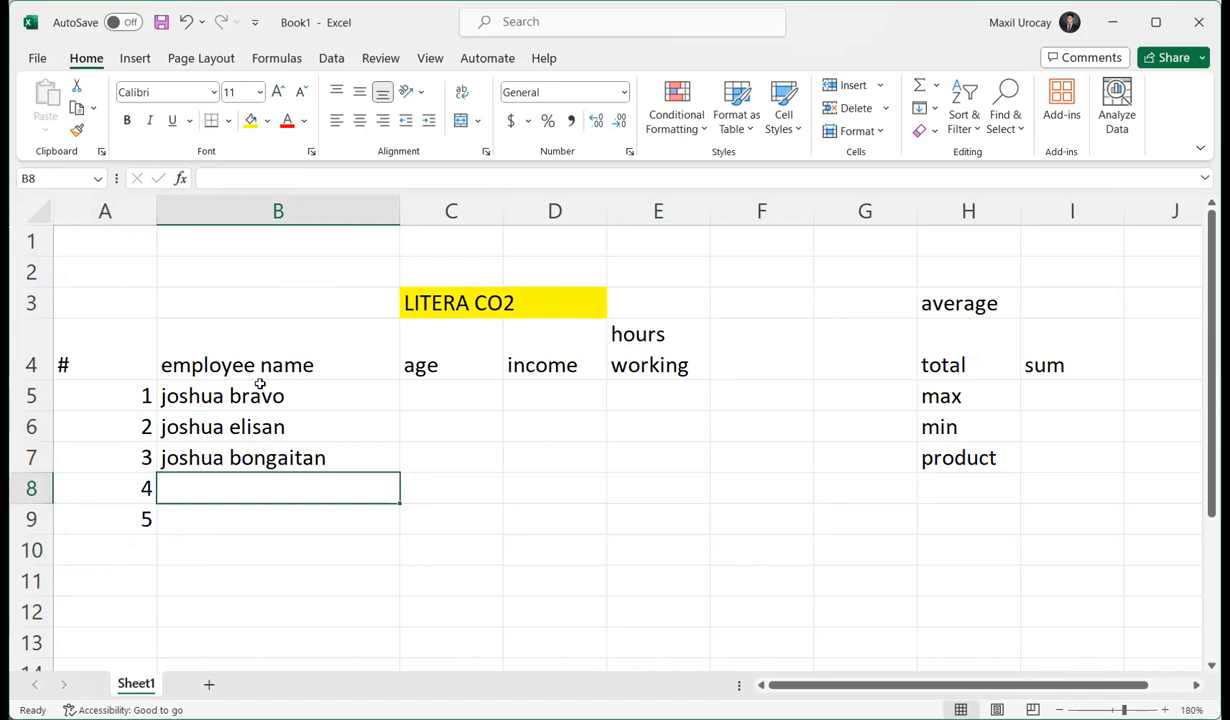
- Enter the fourth and fifth employees' full names in cells B8 and B9
{"action": "type", "text": "lino fernandex"}
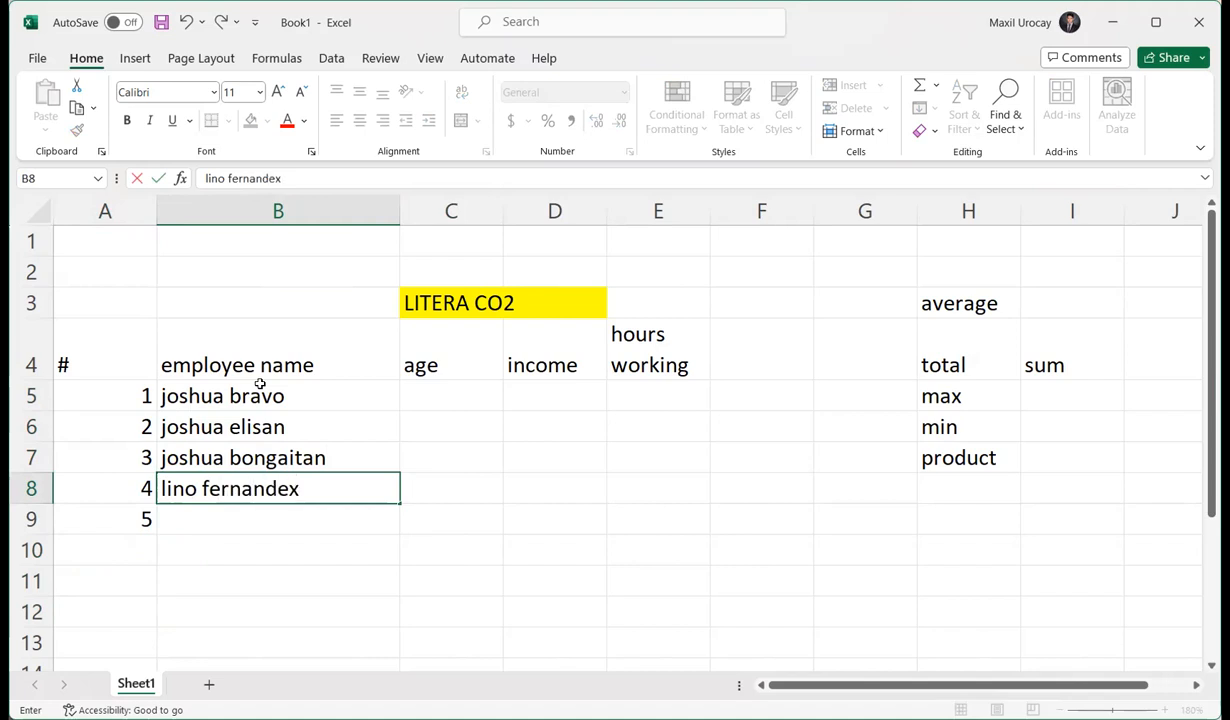
{"action": "key", "text": "BackSpace"}
{"action": "type", "text": "z"}
{"action": "key", "text": "Return"}
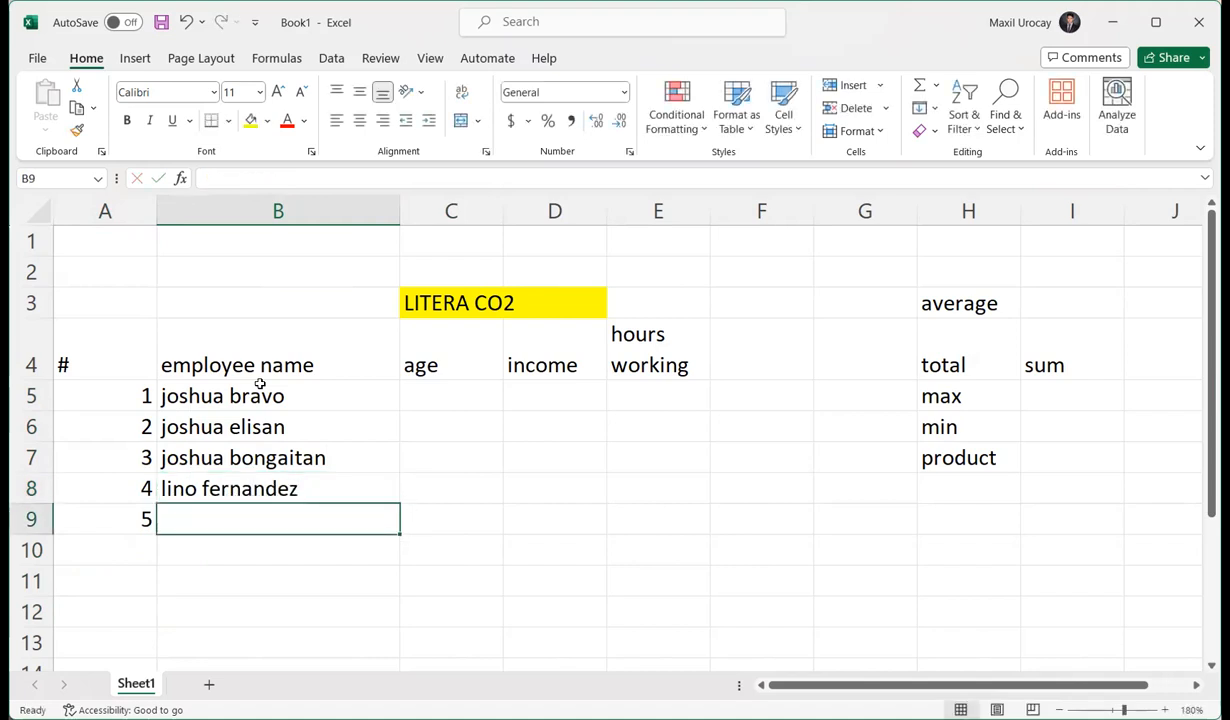
{"action": "type", "text": "kagakit"}
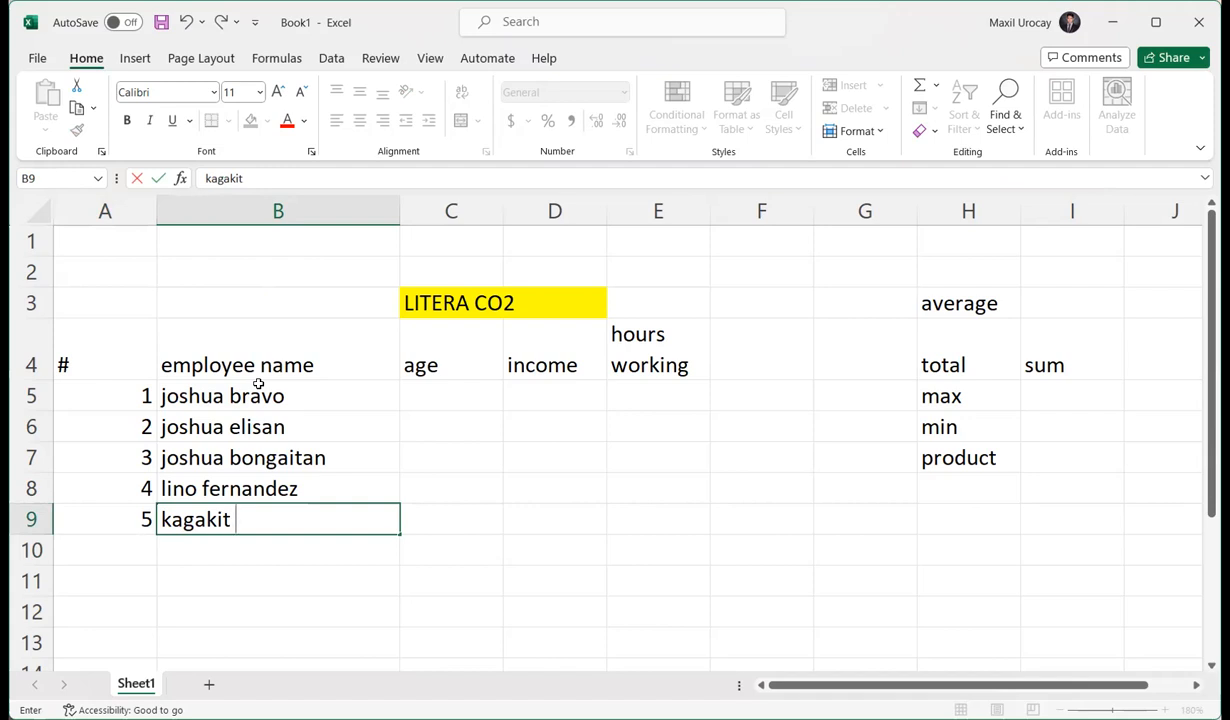
{"action": "type", "text": "prudno"}
{"action": "key", "text": "BackSpace"}
{"action": "type", "text": "il"}
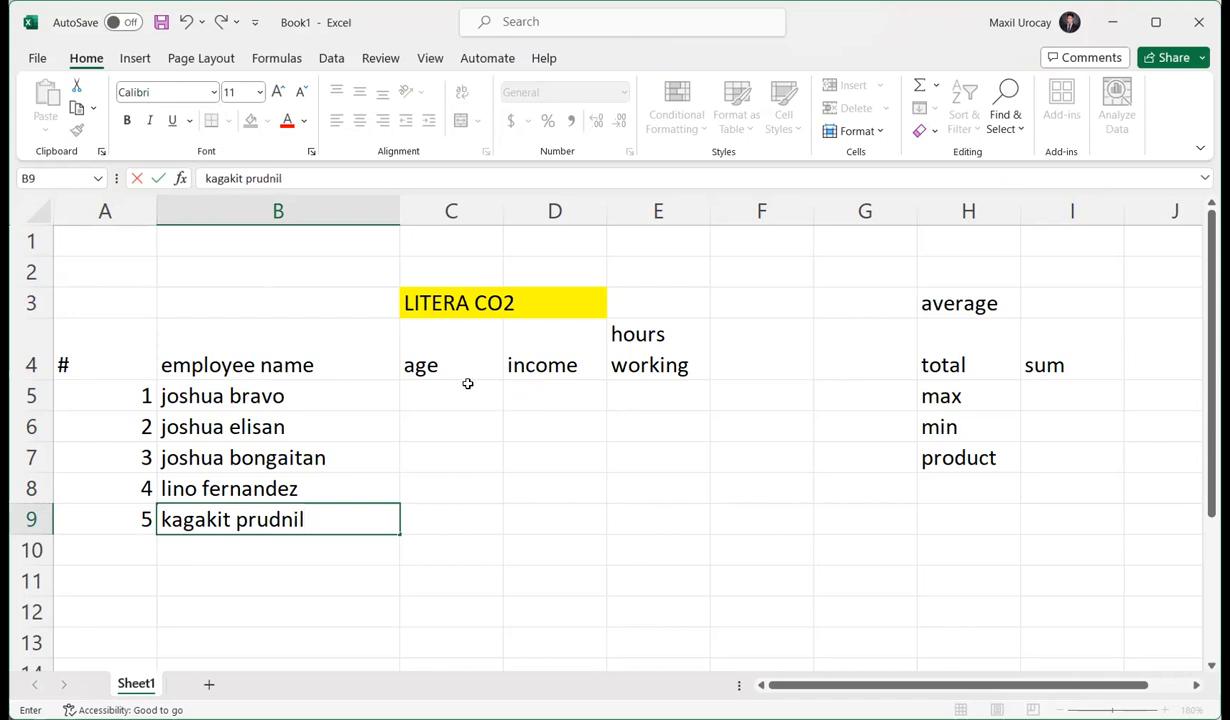
- Enter the ages 29 and 21 for the first two employees in cells C5 and C6
{"action": "left_click", "coordinate": [467, 384]}
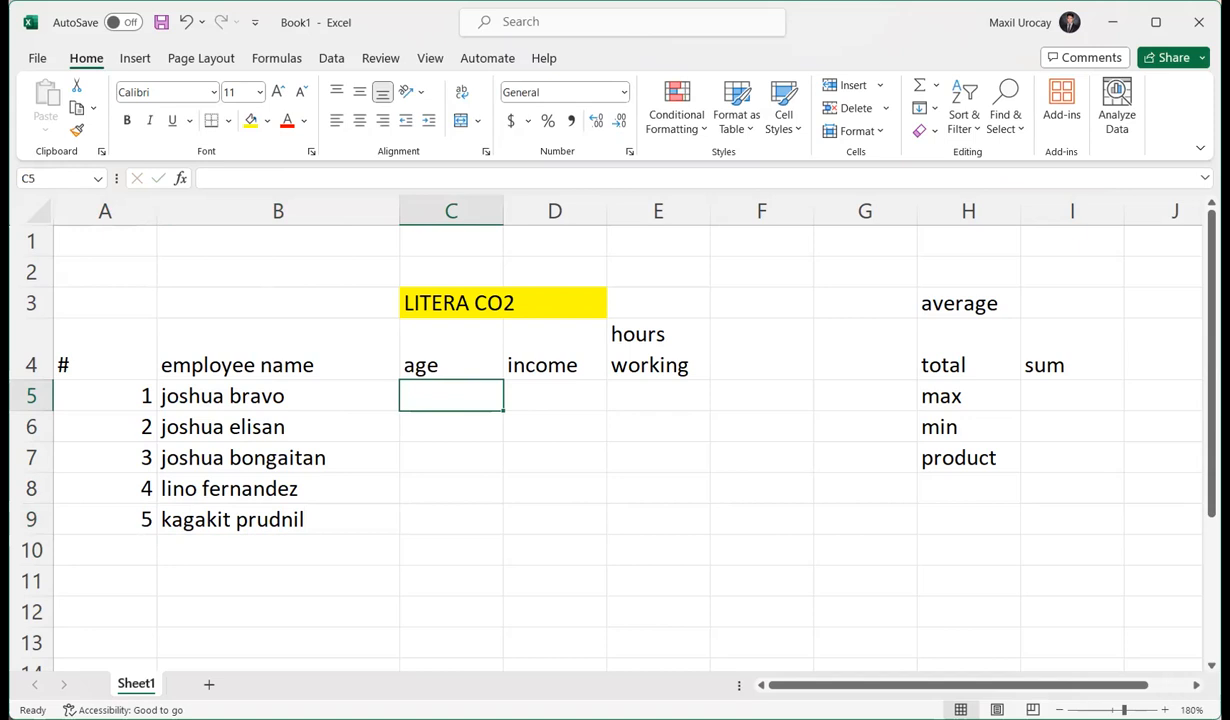
{"action": "type", "text": "19"}
{"action": "key", "text": "BackSpace"}
{"action": "key", "text": "BackSpace"}
{"action": "type", "text": "29"}
{"action": "key", "text": "Return"}
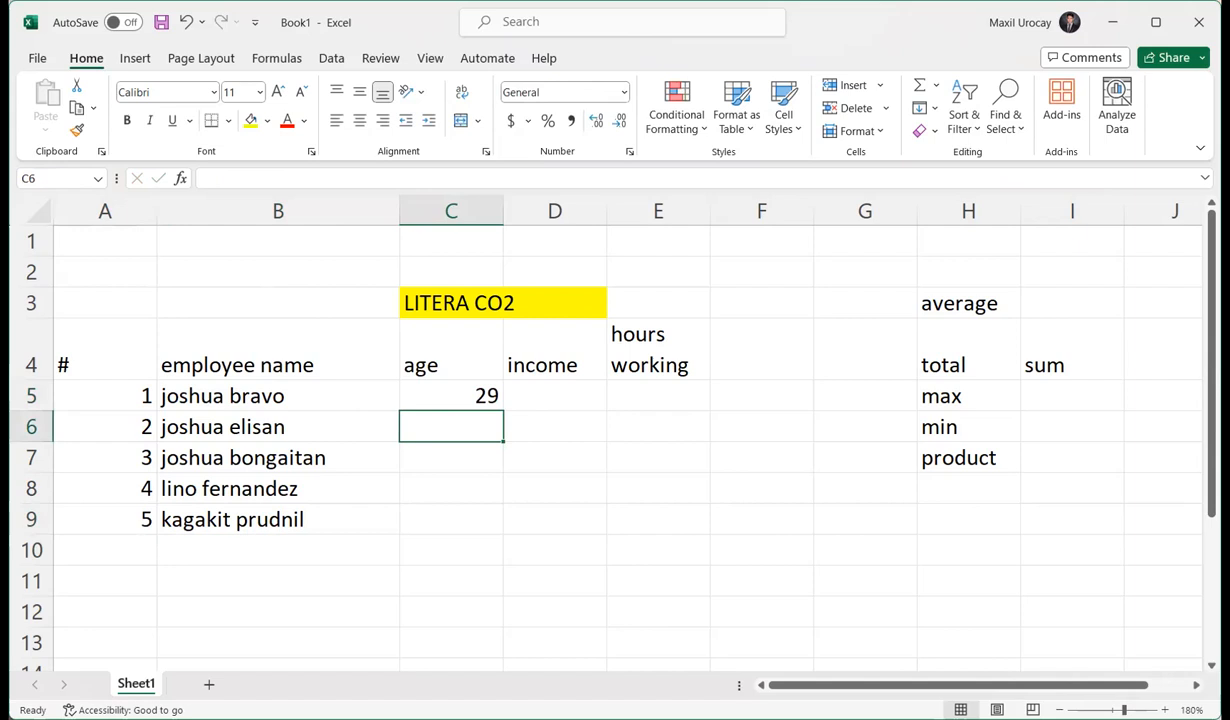
{"action": "type", "text": "21"}
{"action": "key", "text": "Return"}
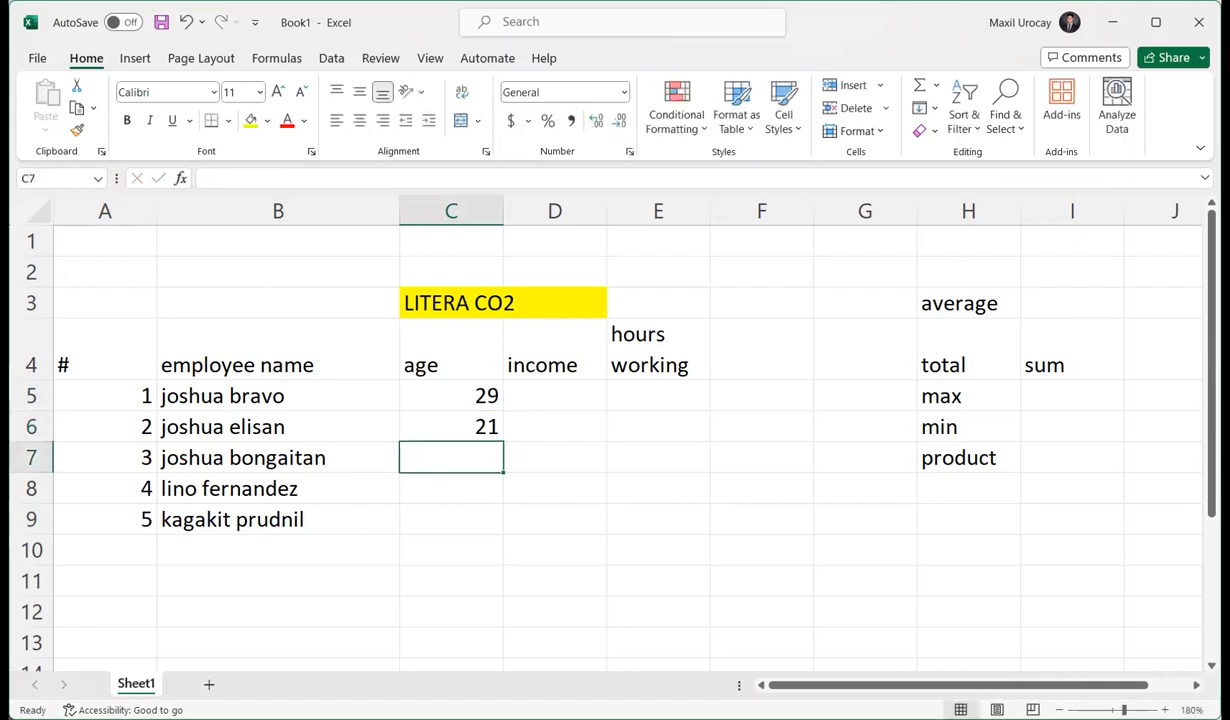
- Enter the ages 25, 18 and 23 for the remaining employees in cells C7 to C9
{"action": "type", "text": "25"}
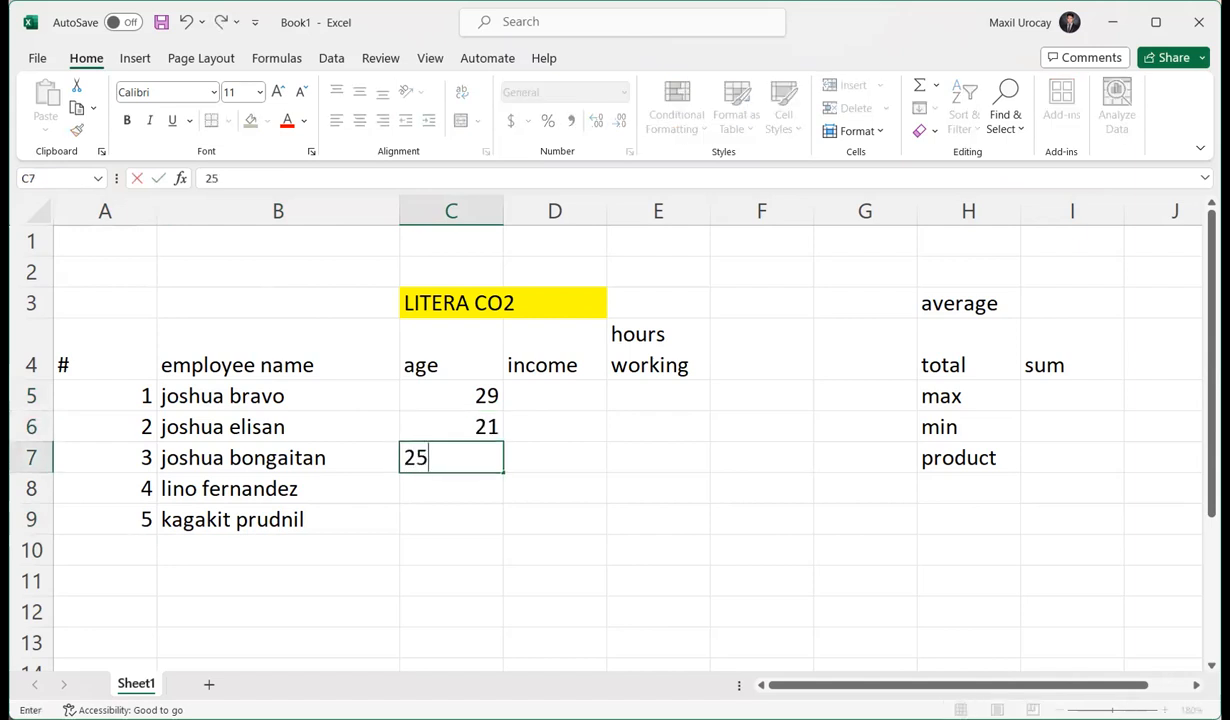
{"action": "key", "text": "Return"}
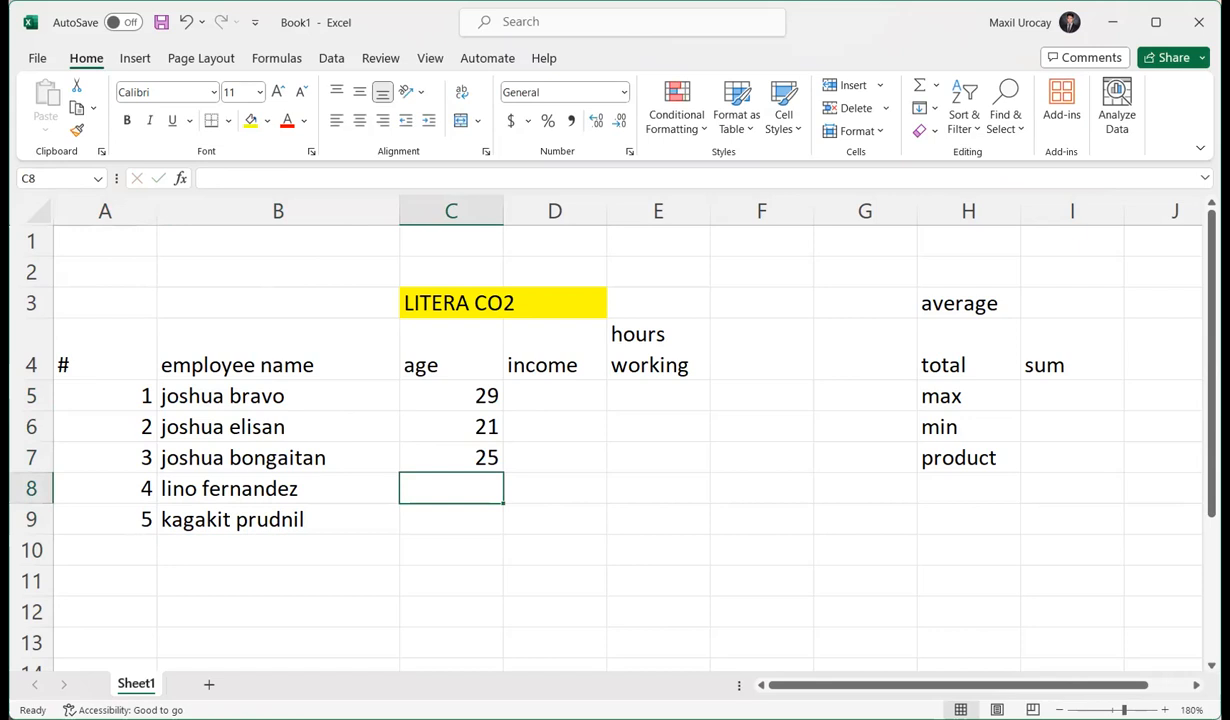
{"action": "type", "text": "18"}
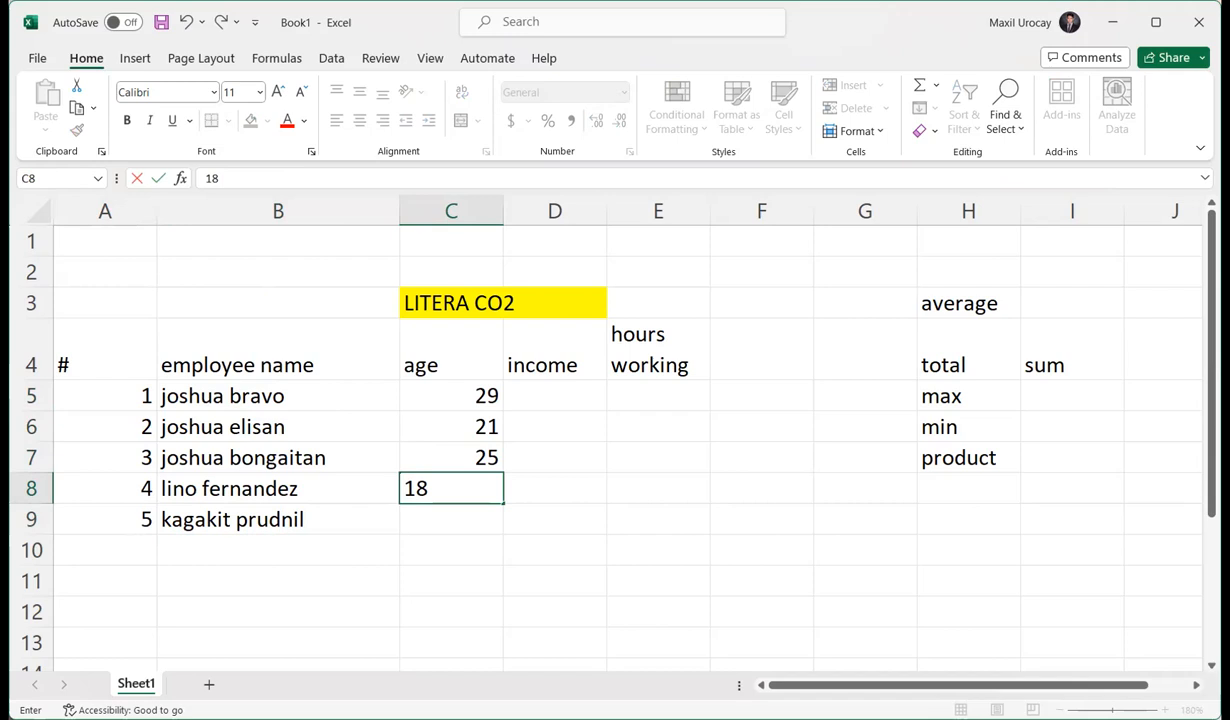
{"action": "key", "text": "Return"}
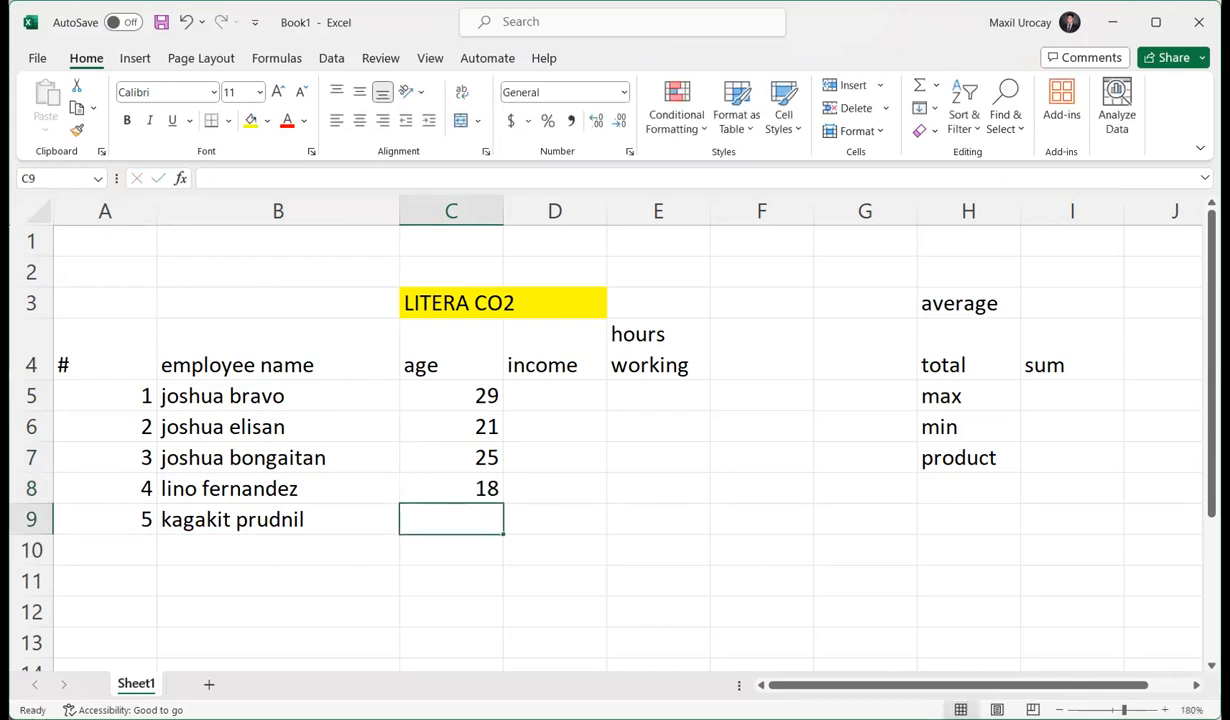
{"action": "type", "text": "23"}
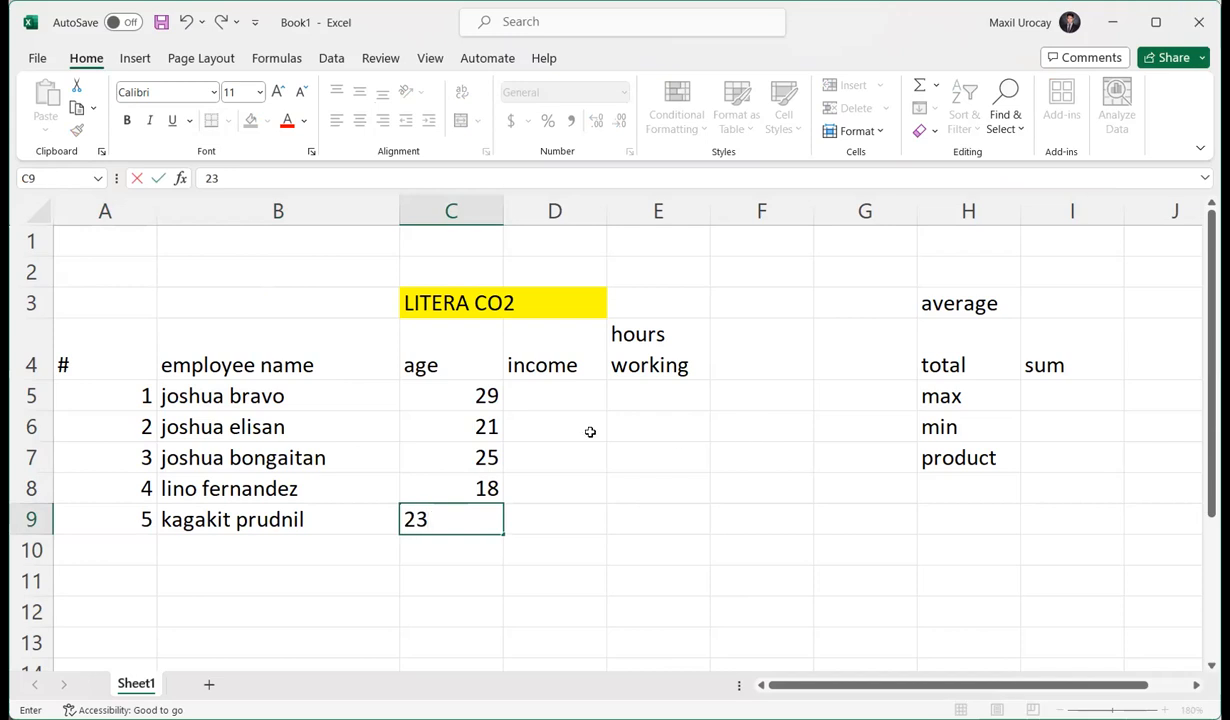
{"action": "left_click", "coordinate": [589, 431]}
- Enter an income of 20000 for the first employee in cell D5
{"action": "left_click", "coordinate": [559, 398]}
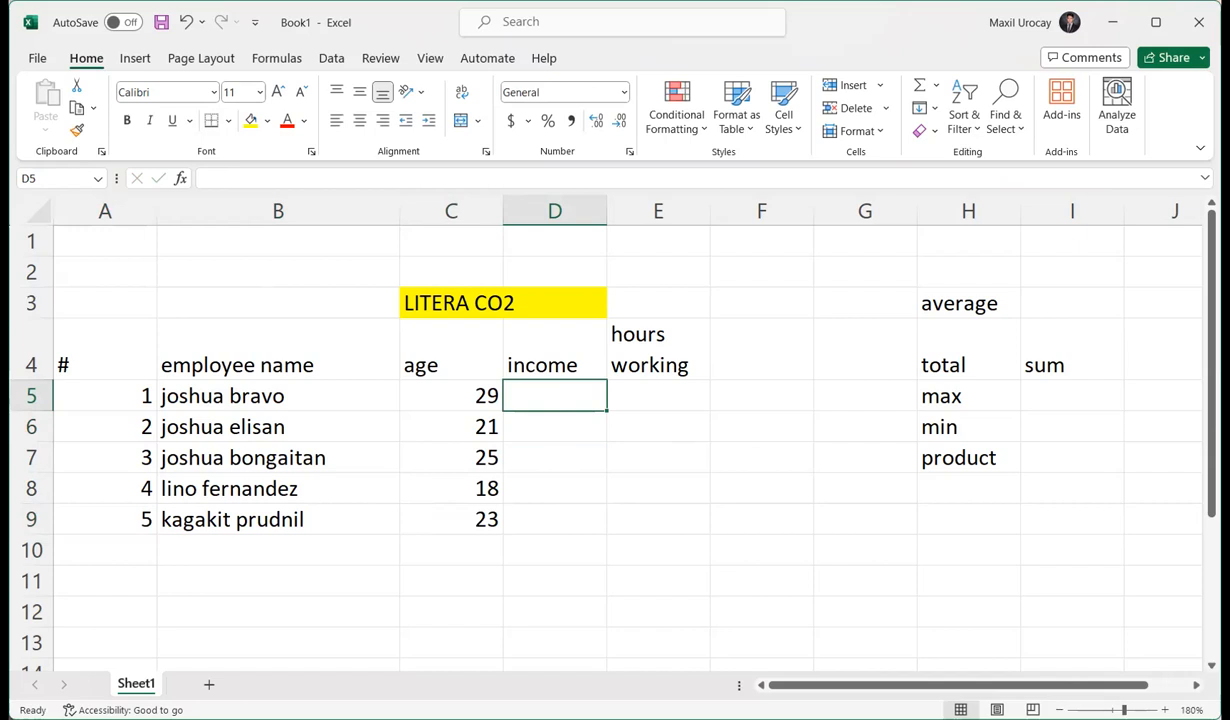
{"action": "type", "text": "20000"}
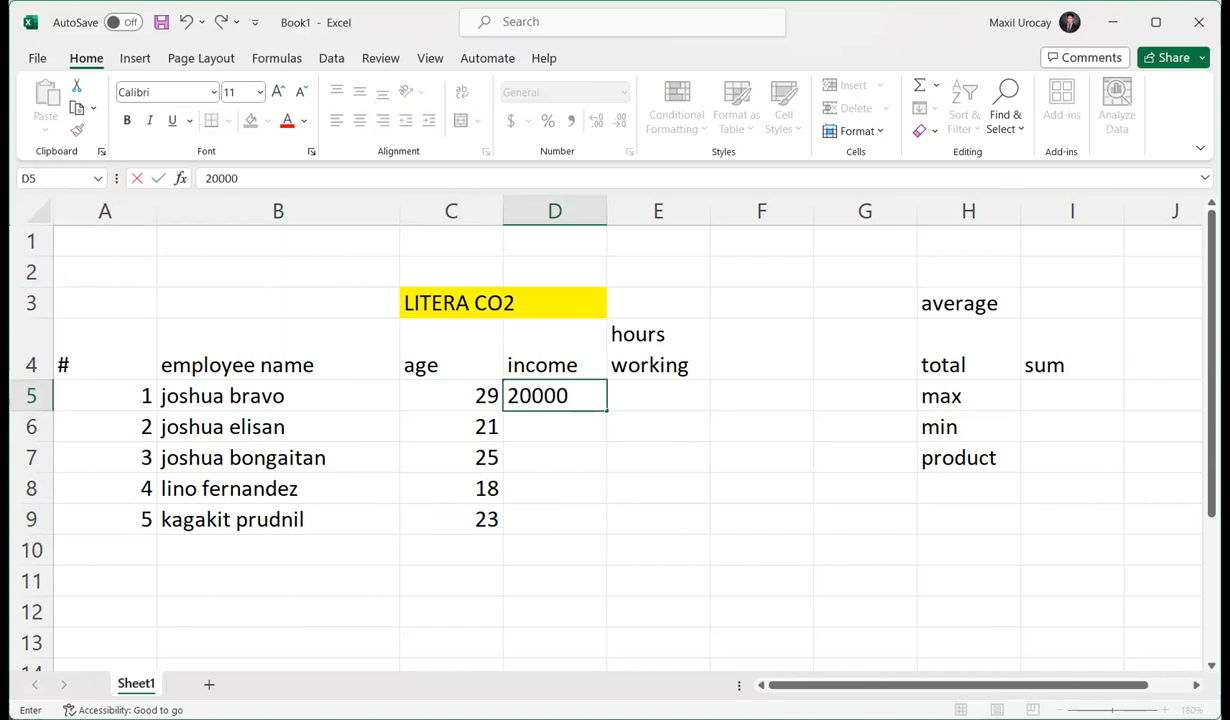
{"action": "key", "text": "Return"}
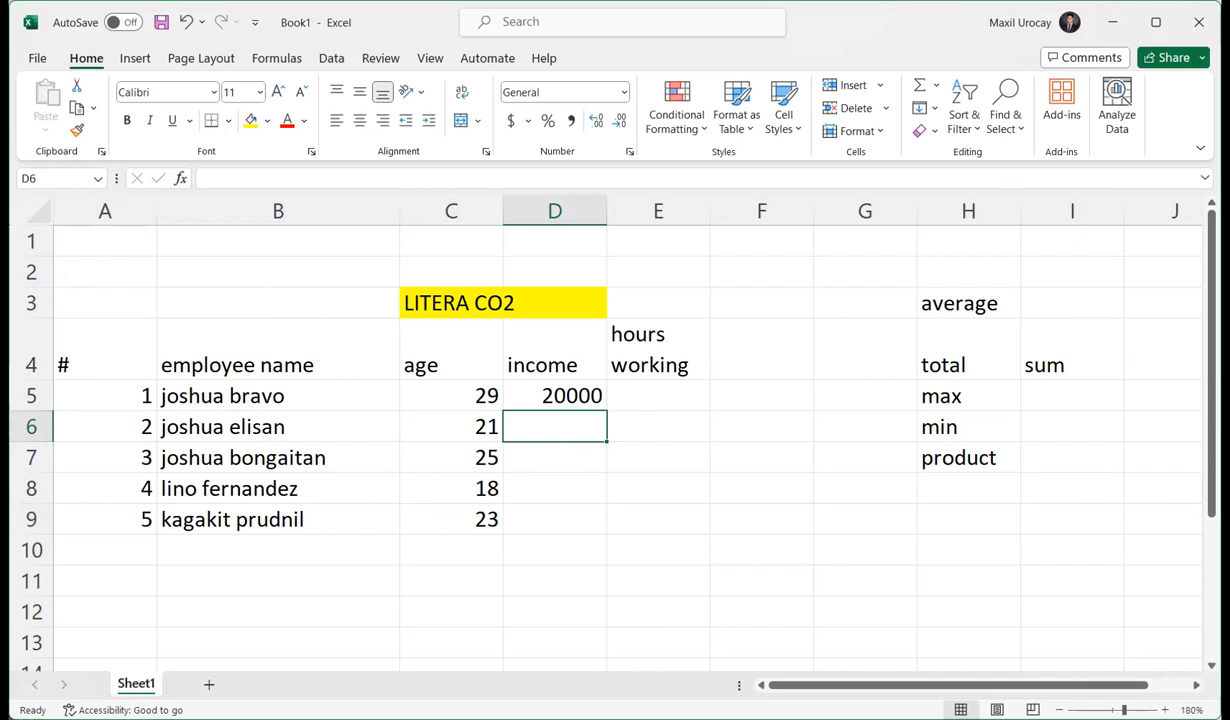
- Enter incomes of 10000 and 15000 for the second and third employees in cells D6 and D7
{"action": "type", "text": "10000"}
{"action": "key", "text": "Return"}
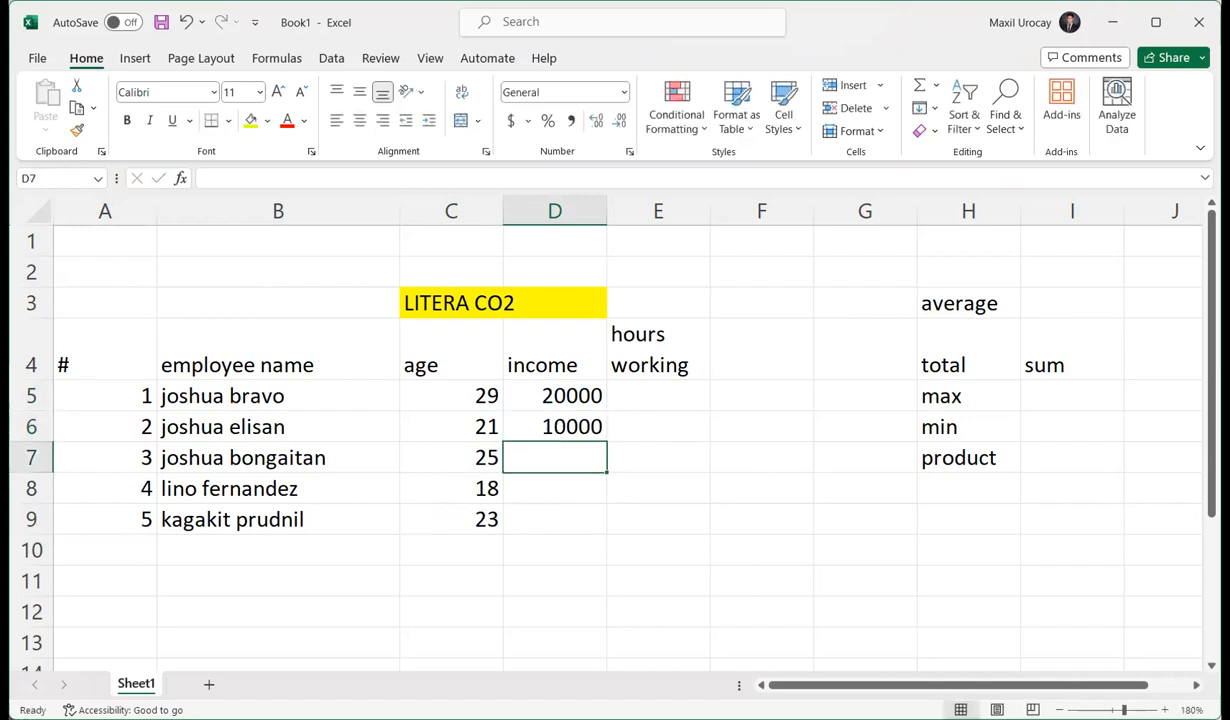
{"action": "type", "text": "15000"}
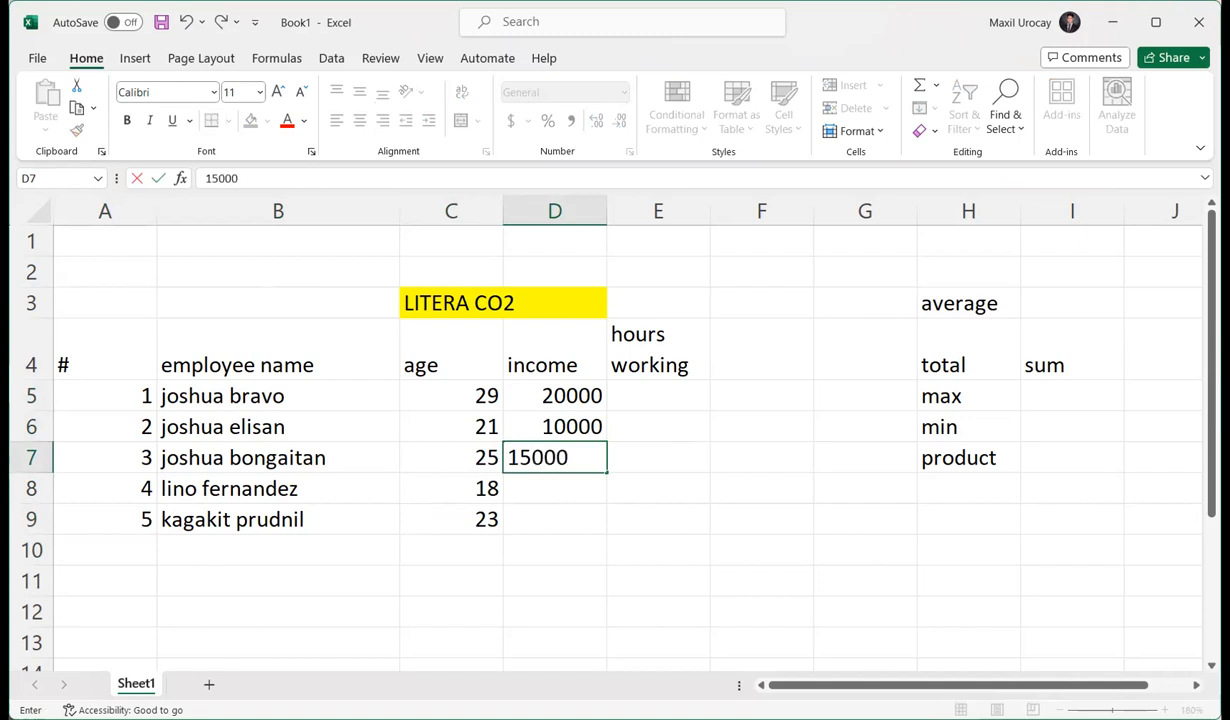
{"action": "key", "text": "Return"}
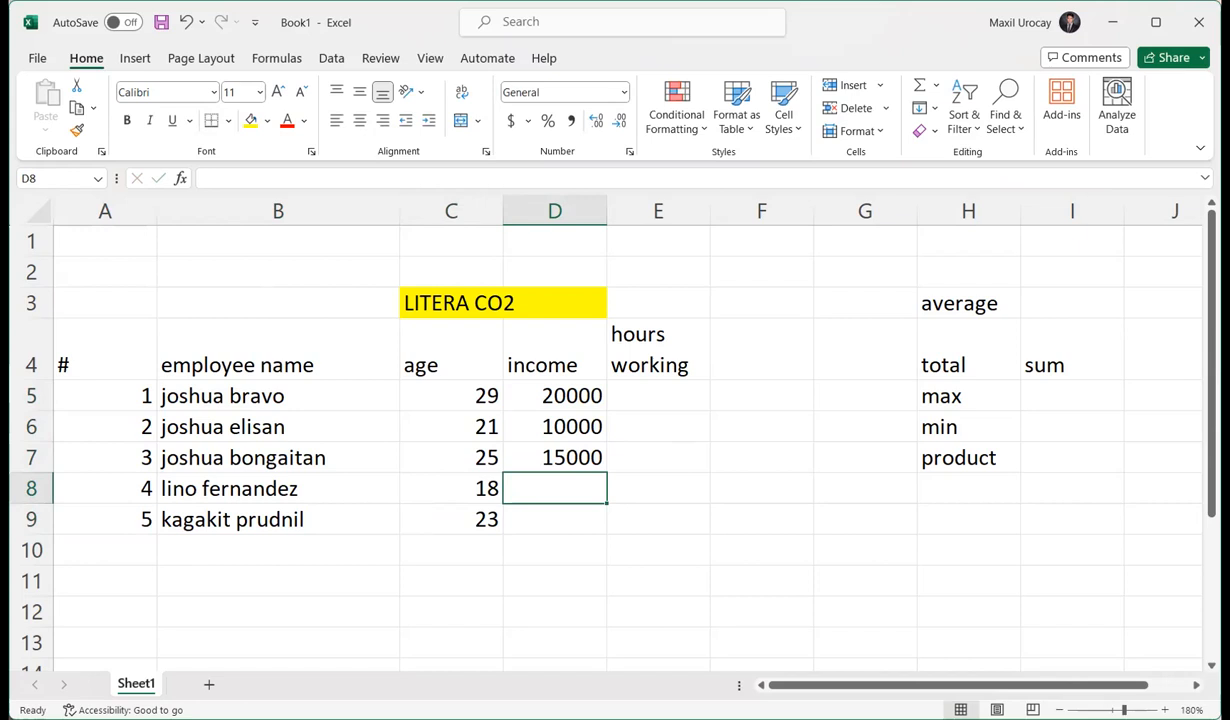
- Enter incomes of 12000 and 8000 for the fourth and fifth employees in cells D8 and D9
{"action": "type", "text": "10"}
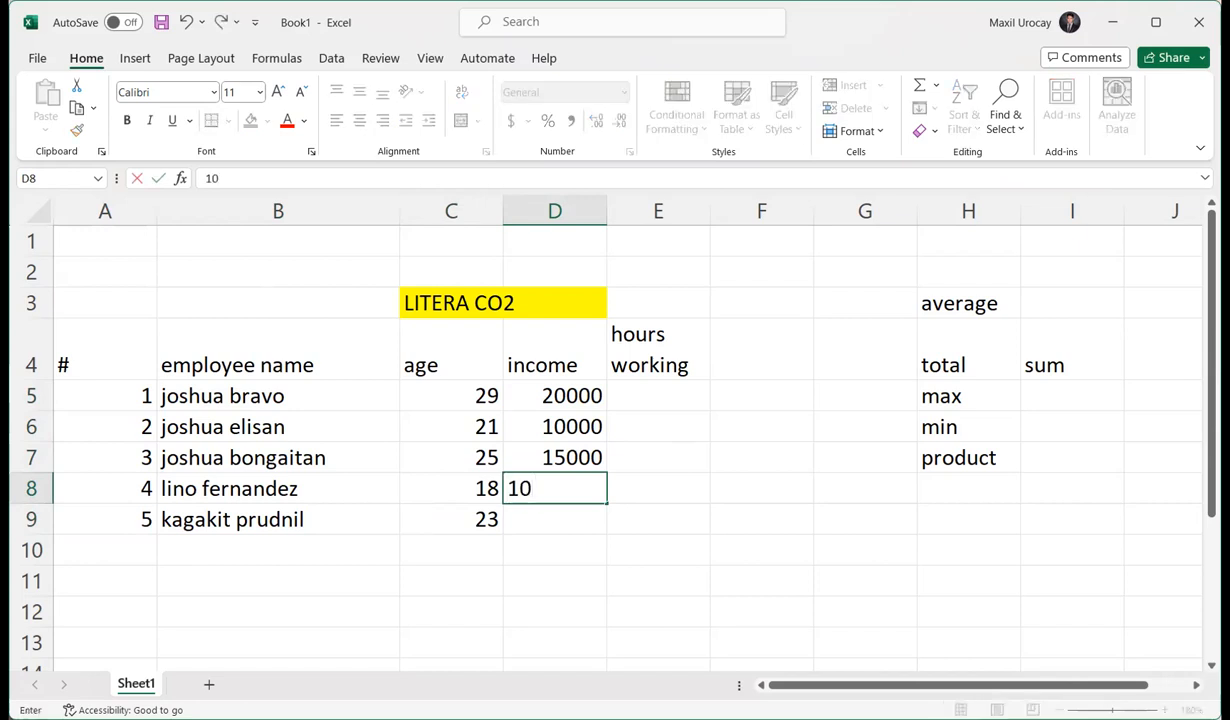
{"action": "key", "text": "BackSpace"}
{"action": "type", "text": "20000"}
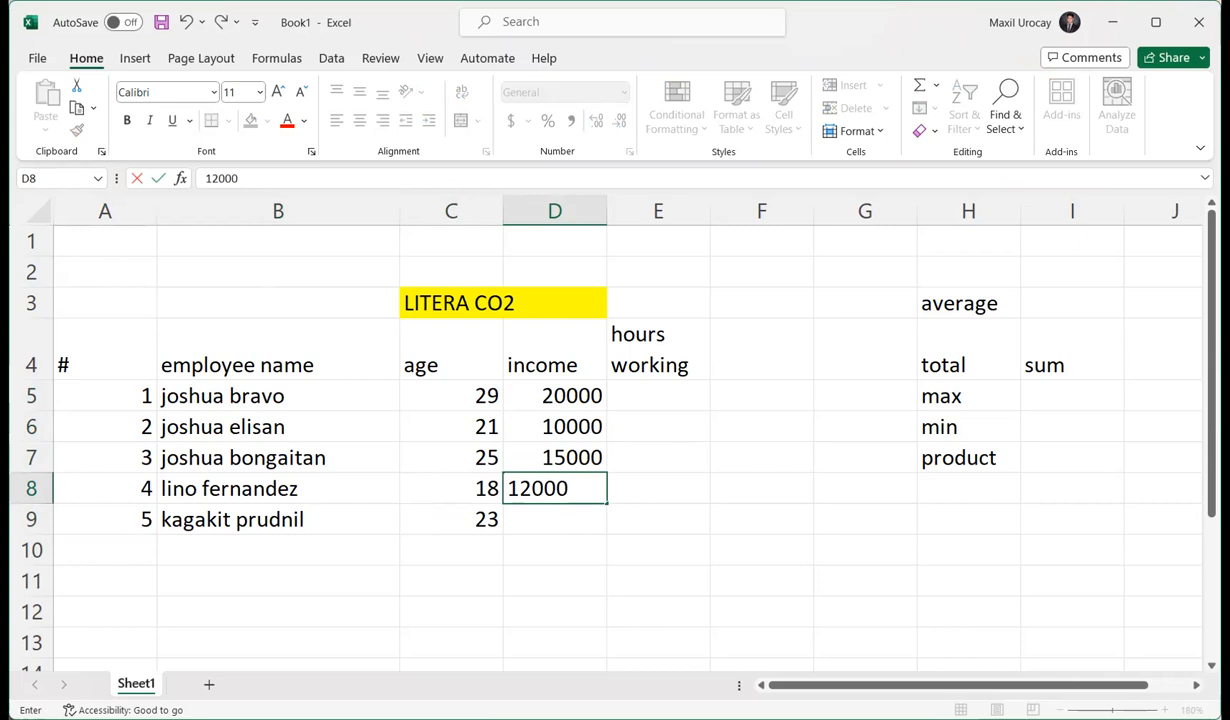
{"action": "key", "text": "BackSpace"}
{"action": "key", "text": "Return"}
{"action": "type", "text": "80000"}
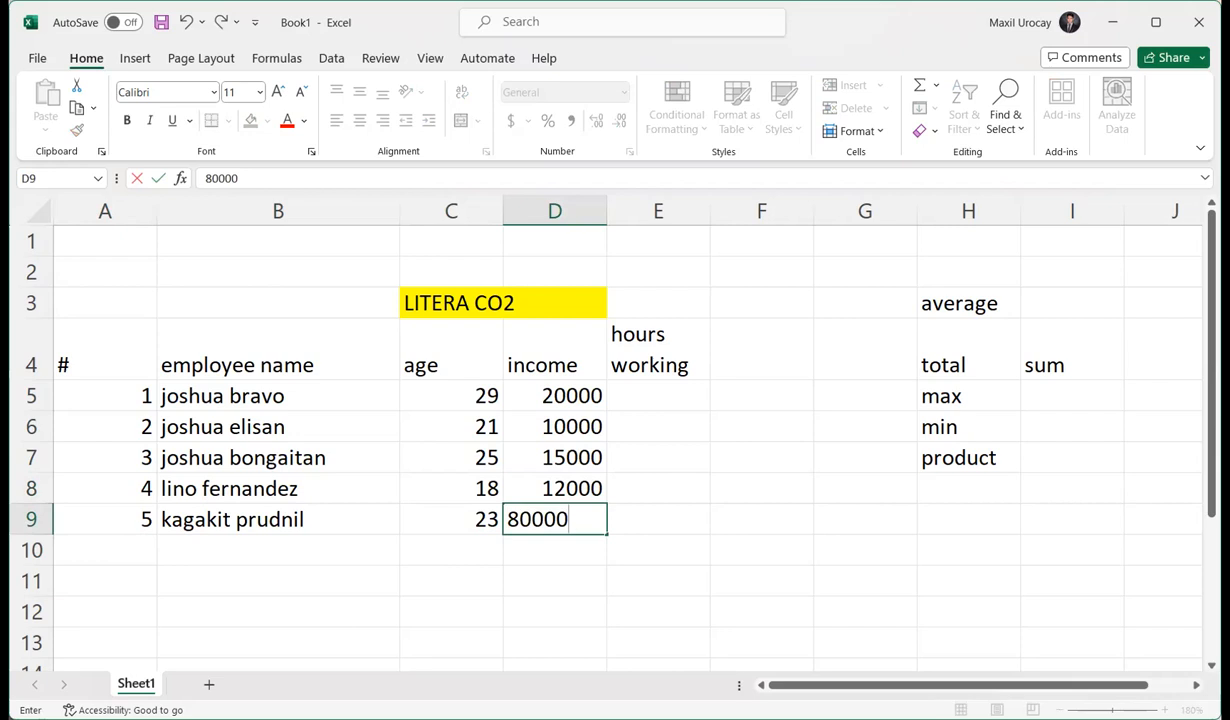
{"action": "key", "text": "BackSpace"}
- Enter 15 and 10 working hours for the first two employees in cells E5 and E6
{"action": "left_click", "coordinate": [691, 396]}
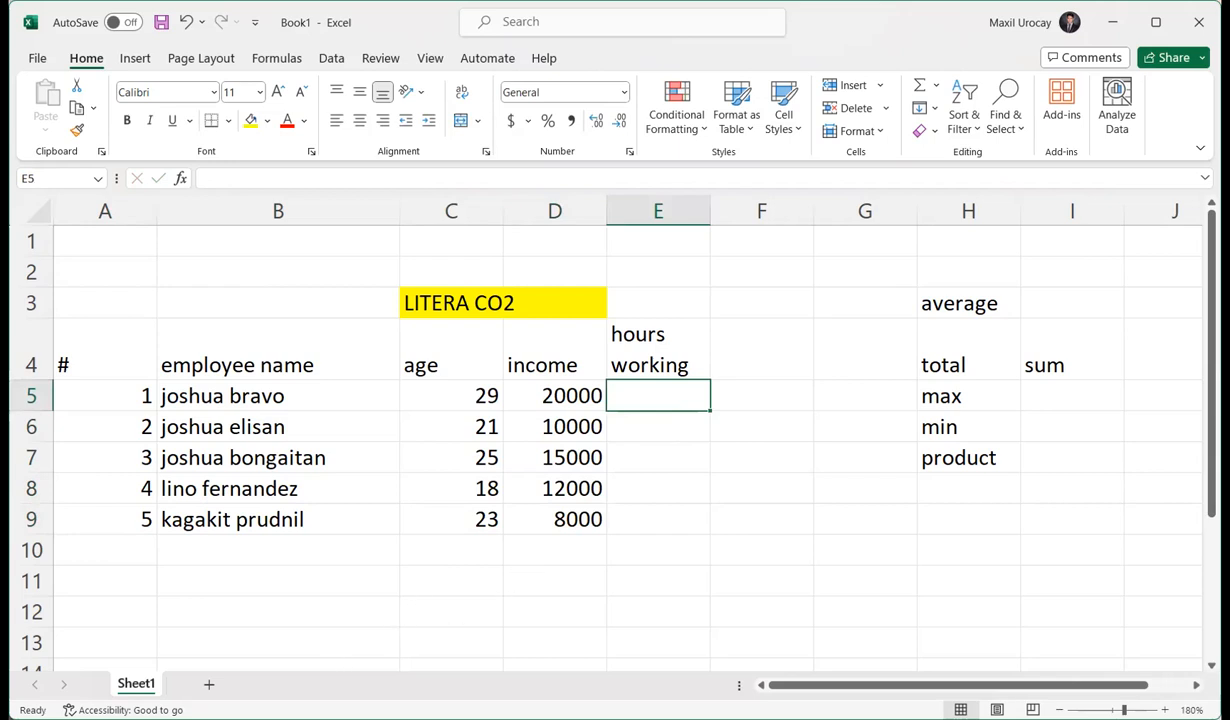
{"action": "type", "text": "15"}
{"action": "key", "text": "Return"}
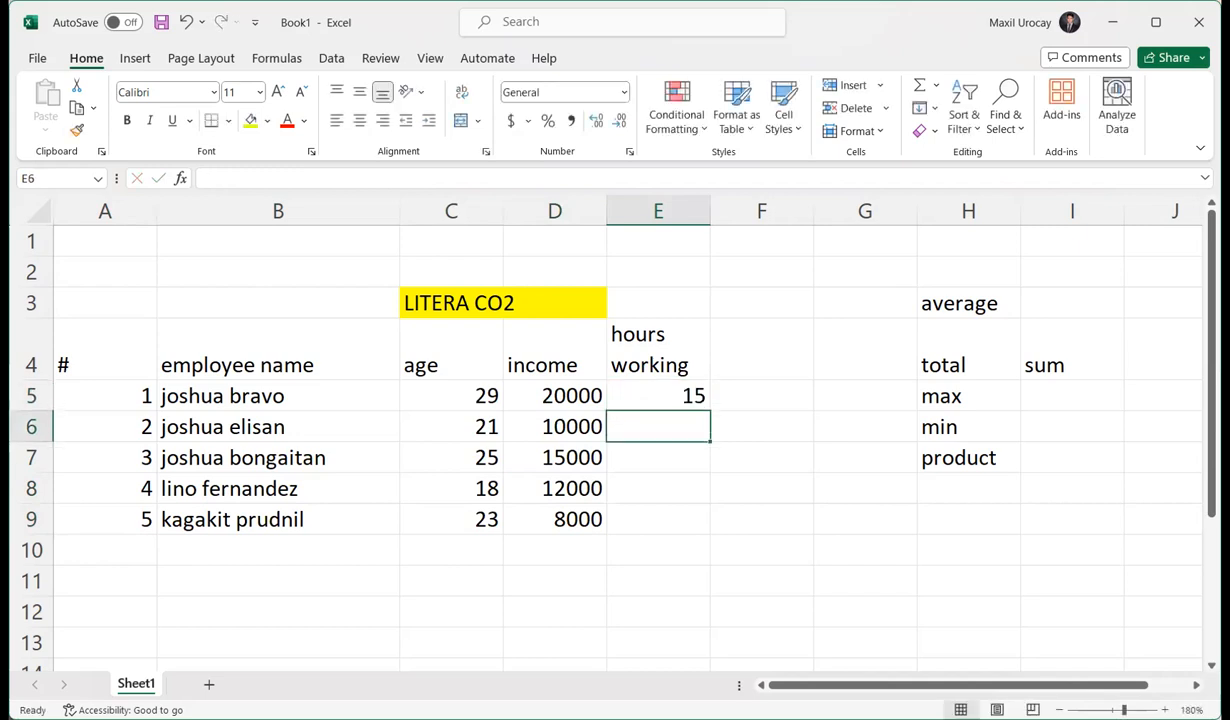
{"action": "type", "text": "10"}
{"action": "key", "text": "Return"}
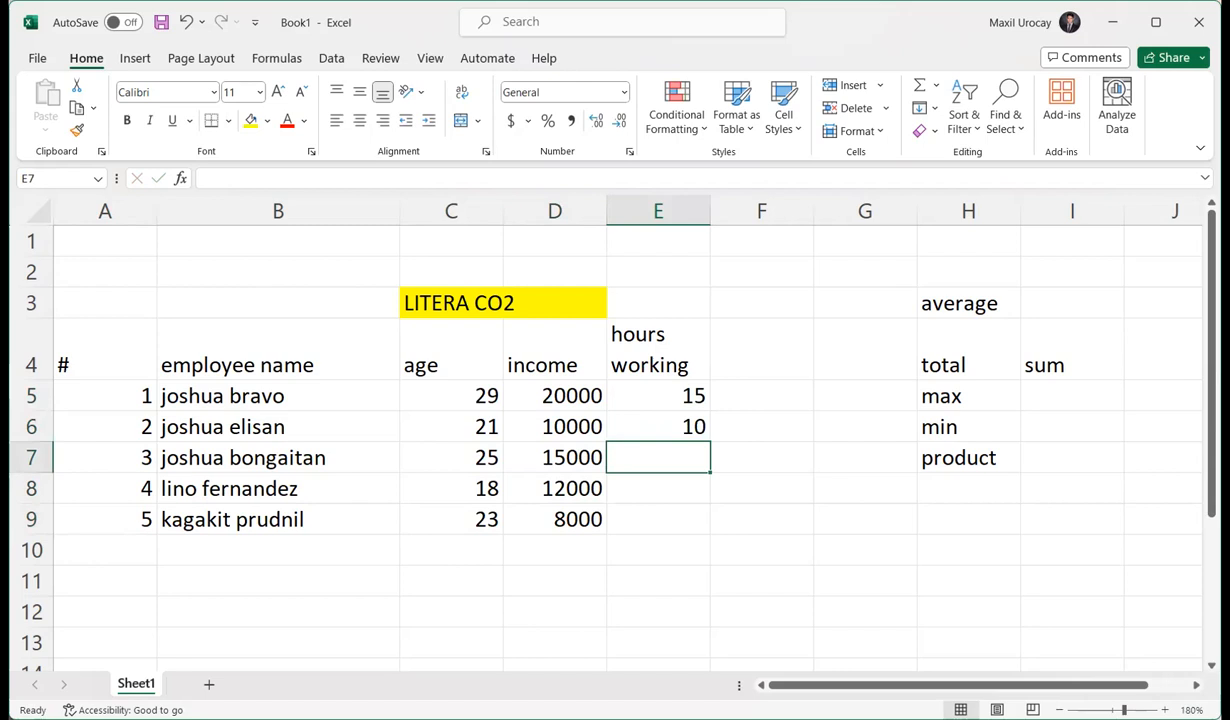
- Enter 12, 8 and 5 working hours for the remaining employees in cells E7 to E9
{"action": "type", "text": "12"}
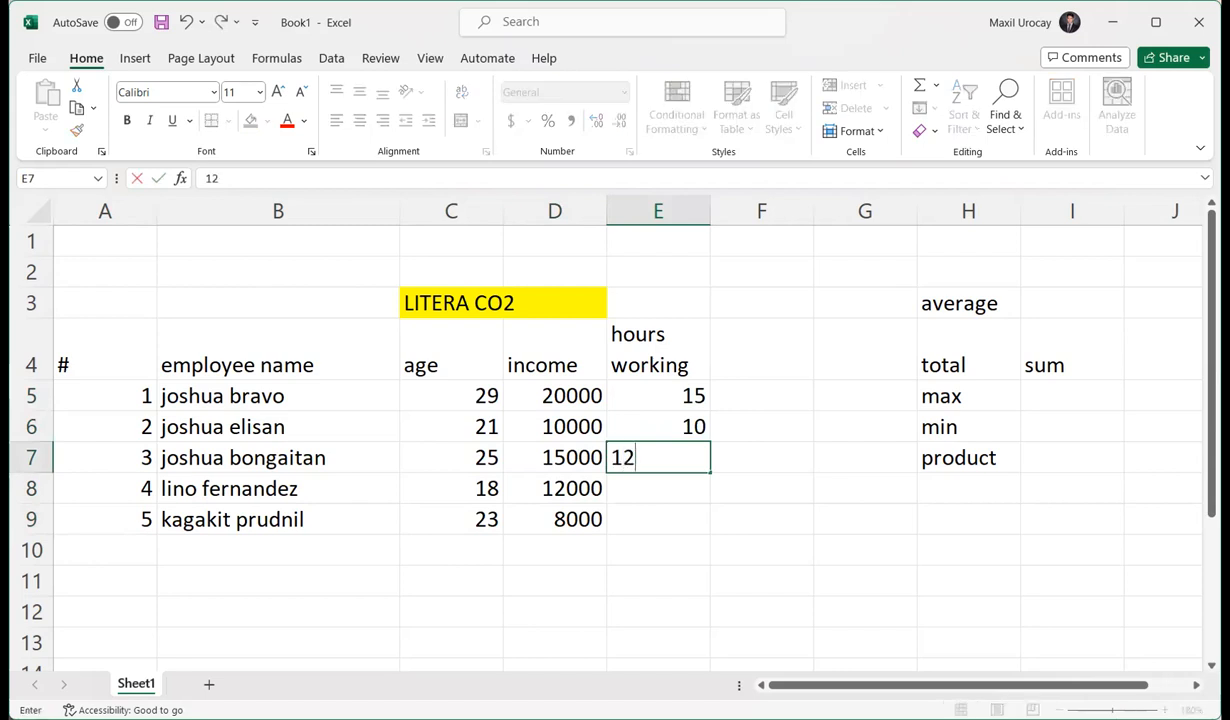
{"action": "key", "text": "Return"}
{"action": "type", "text": "8"}
{"action": "key", "text": "Return"}
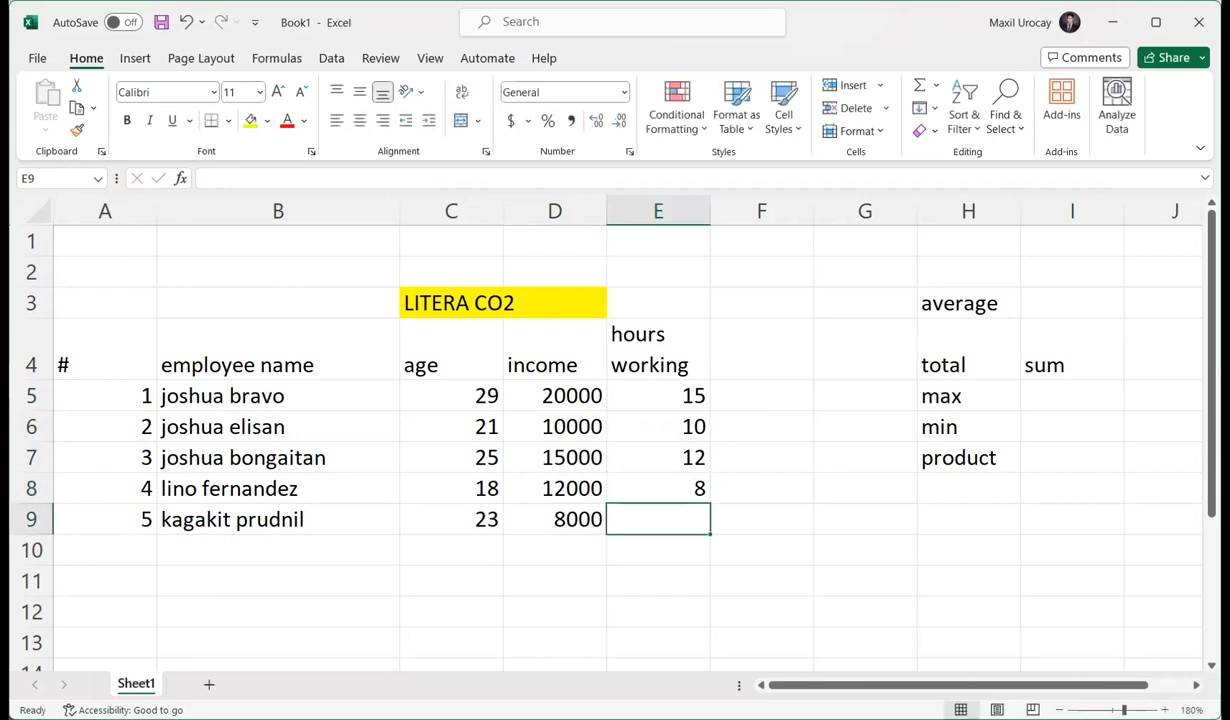
{"action": "type", "text": "5"}
{"action": "key", "text": "Return"}
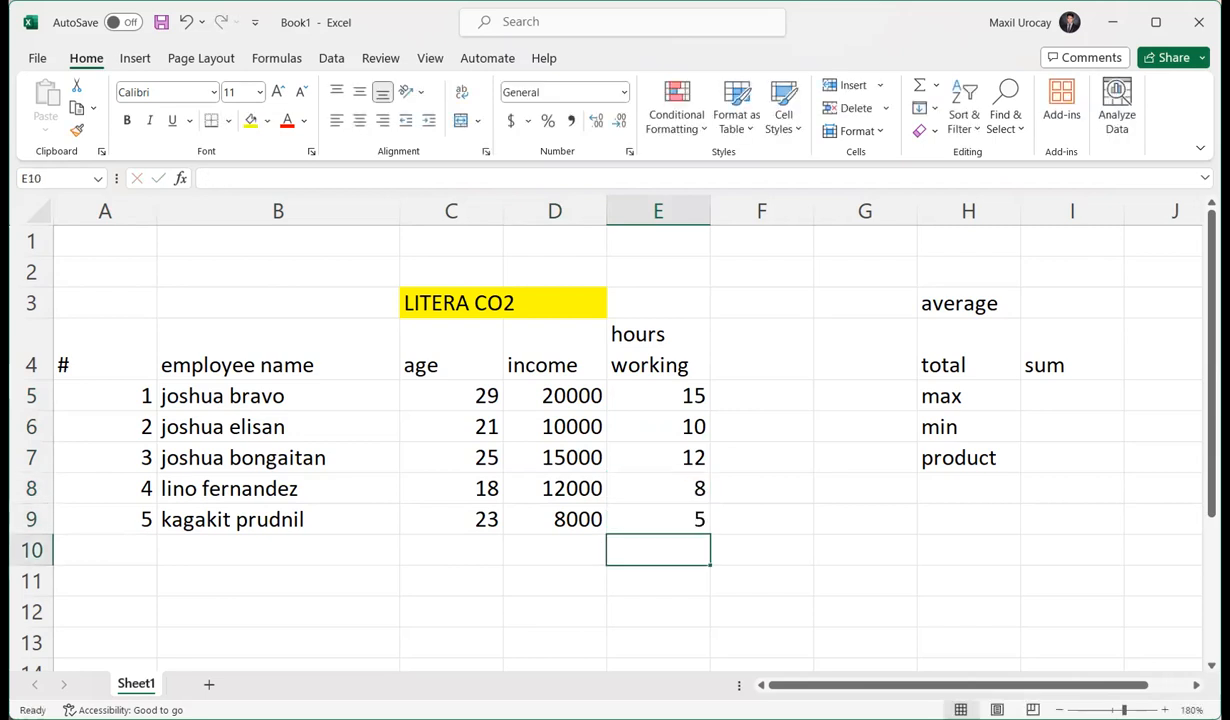
{"action": "left_click", "coordinate": [780, 547]}
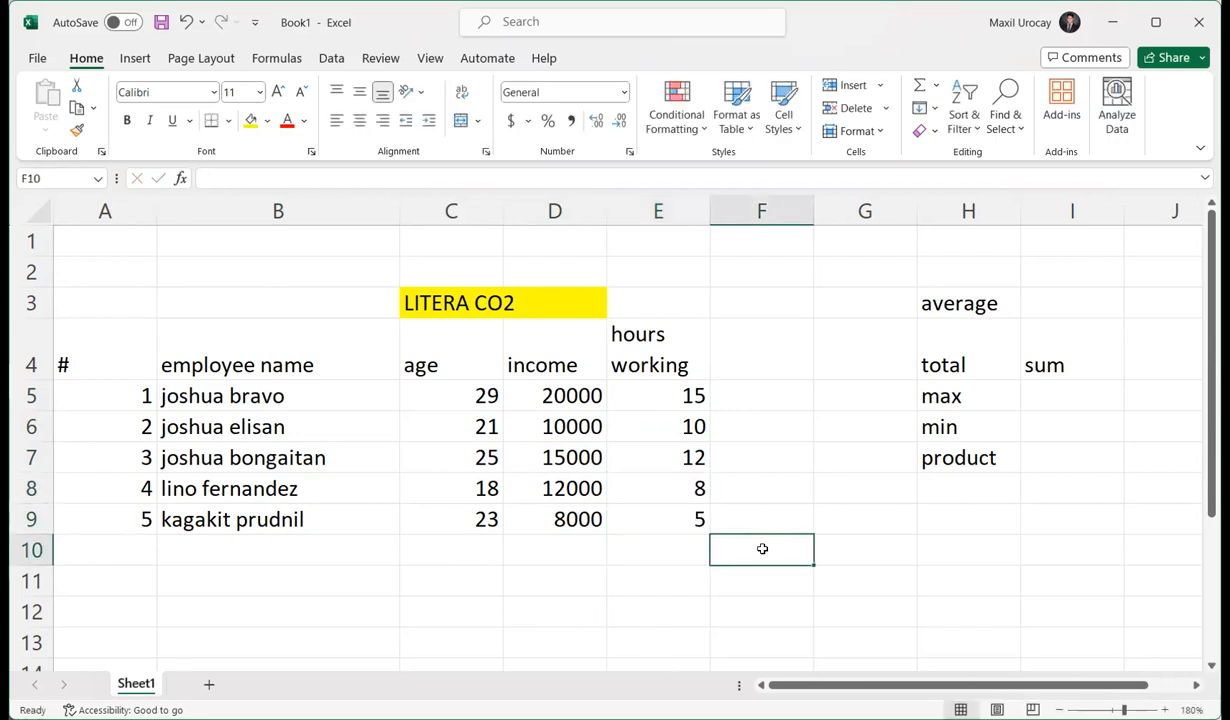
{"action": "left_click", "coordinate": [928, 302]}
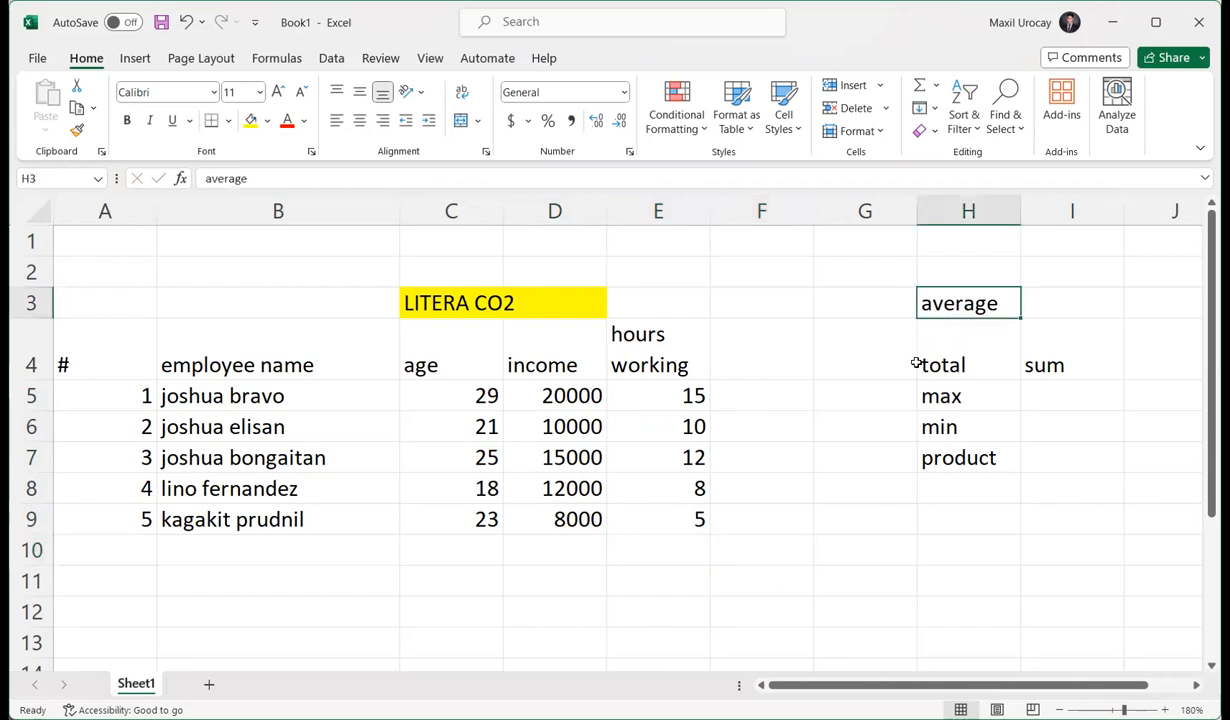
{"action": "left_click", "coordinate": [1057, 309]}
{"action": "left_click", "coordinate": [977, 314]}
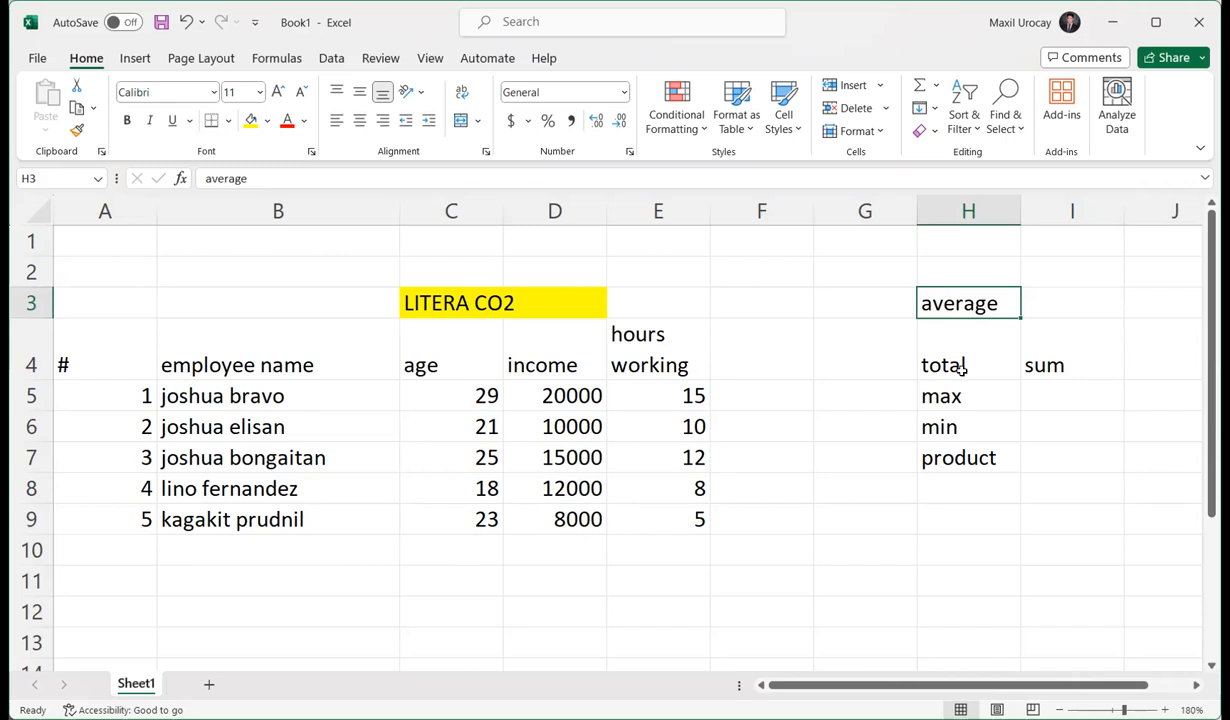
- Try averaging the working hours E5:E9 with the AVERAGE function in cell E10, and clear that cell
{"action": "left_click", "coordinate": [664, 541]}
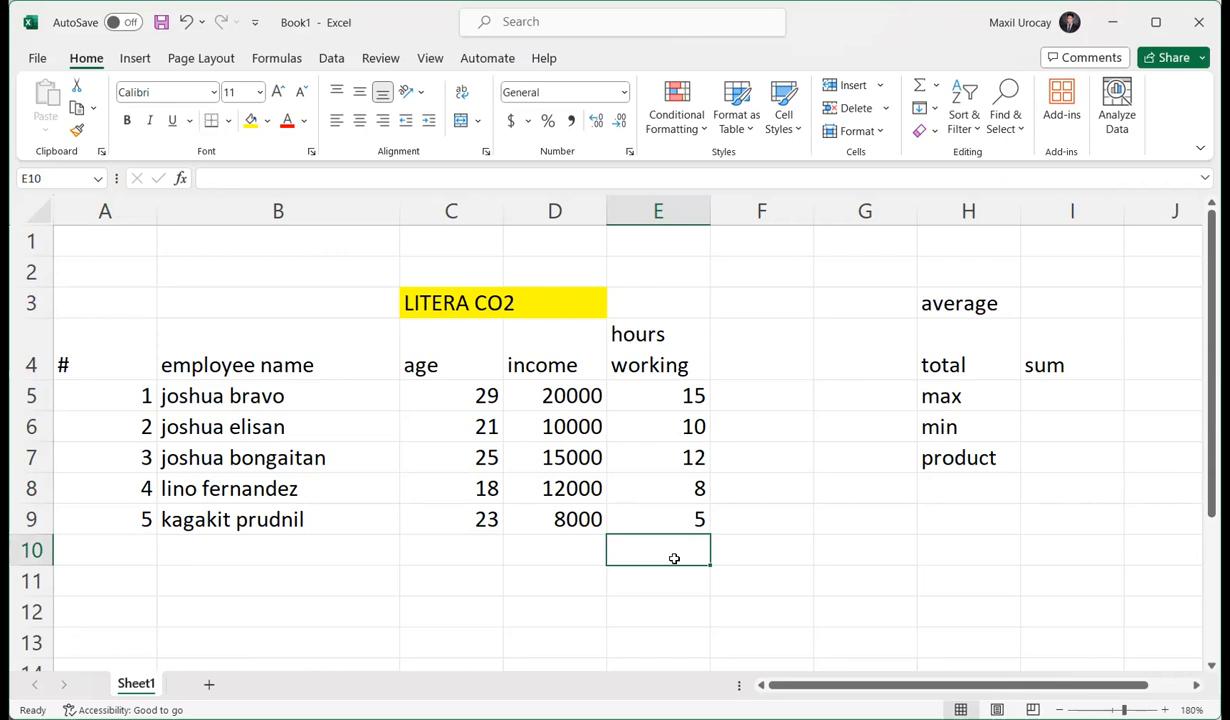
{"action": "type", "text": "="}
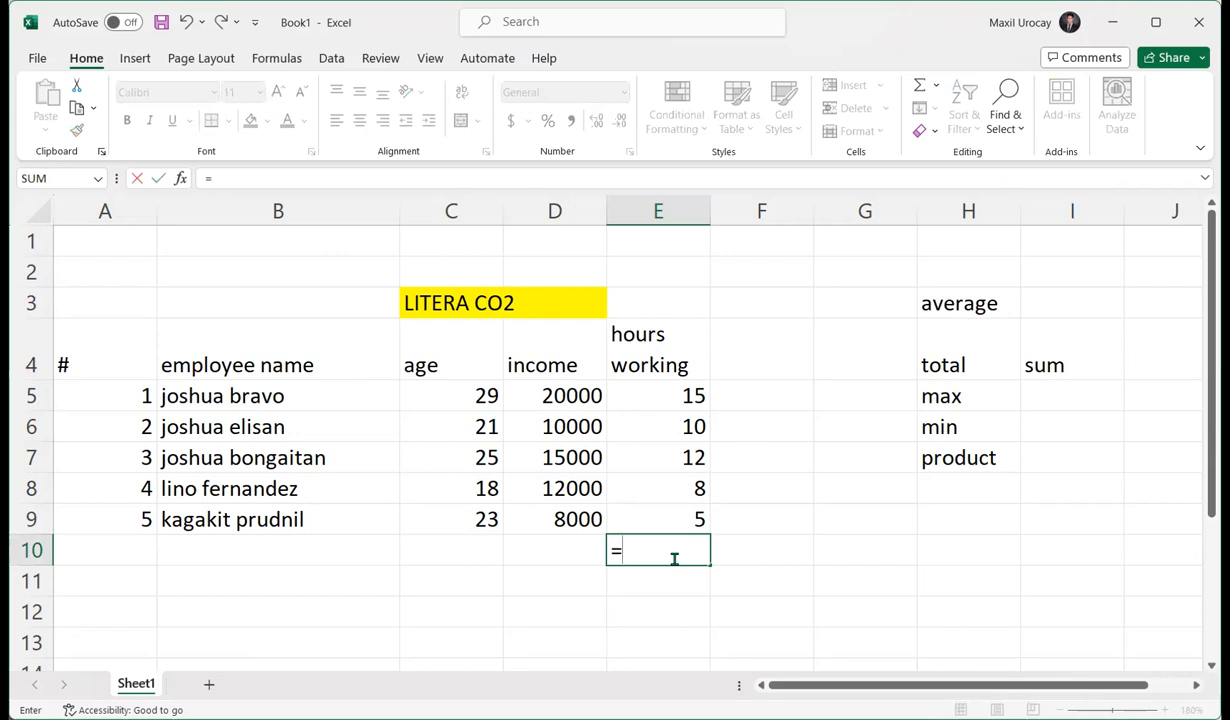
{"action": "type", "text": "avg"}
{"action": "key", "text": "BackSpace"}
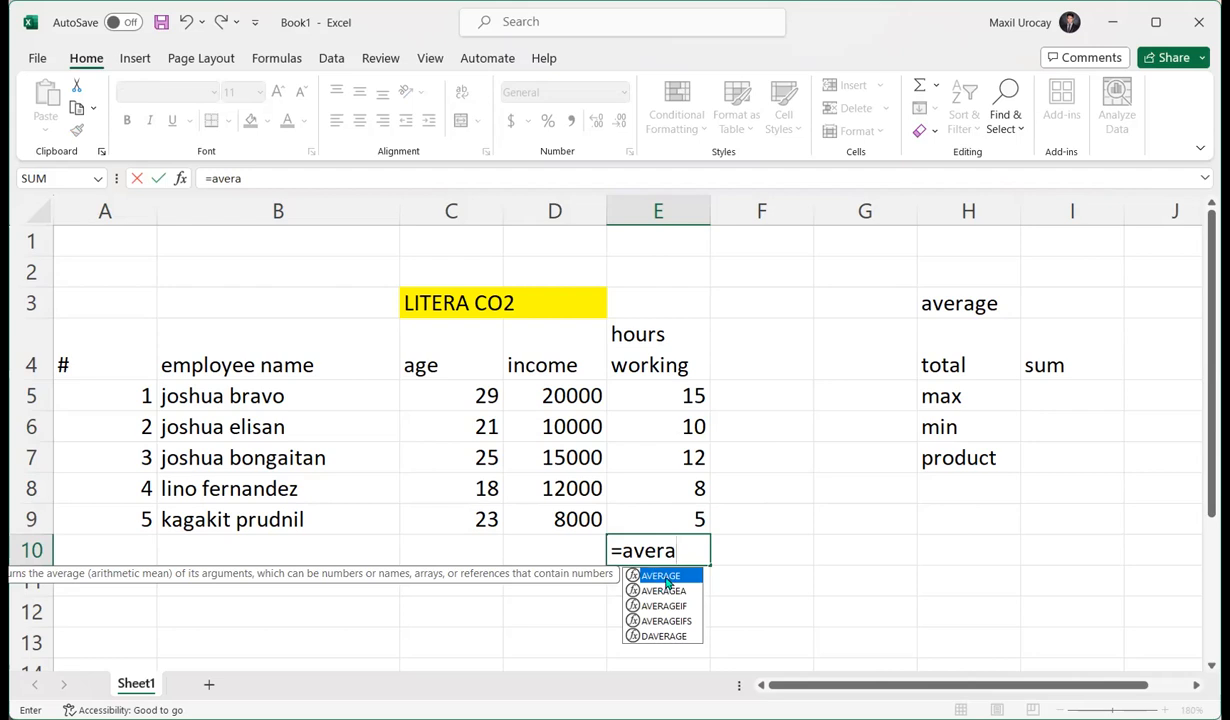
{"action": "key", "text": "Tab"}
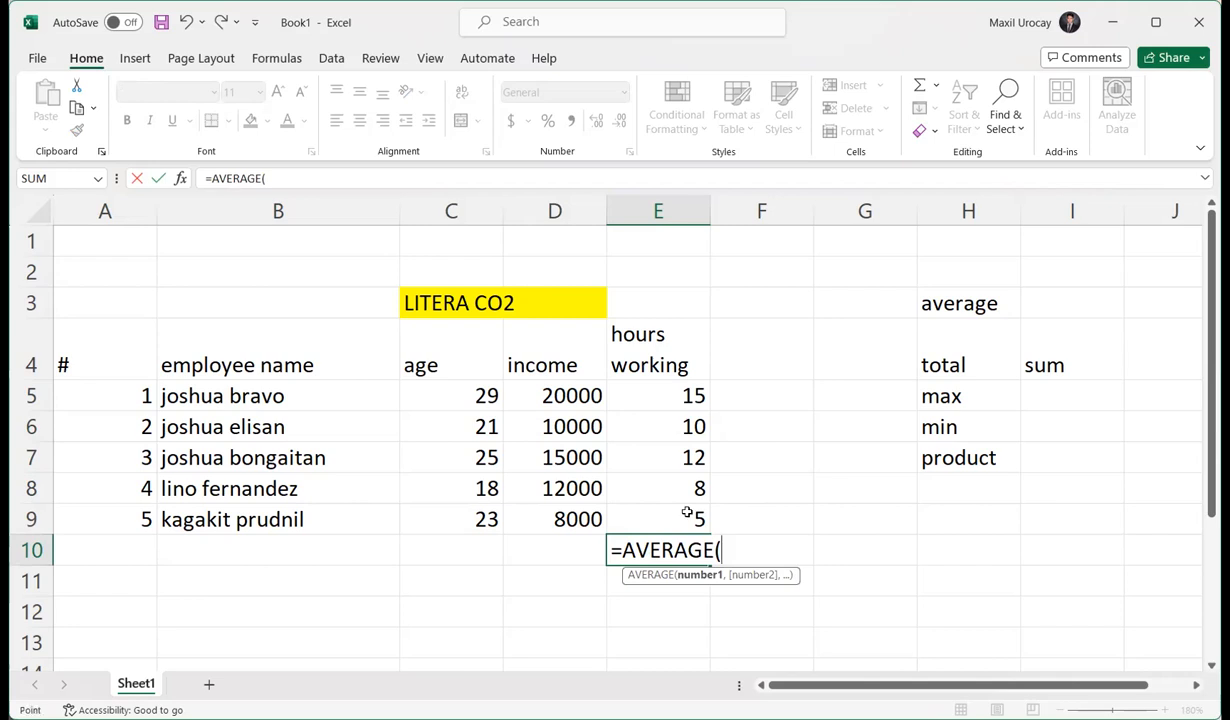
{"action": "left_click_drag", "start_coordinate": [688, 397], "coordinate": [686, 522]}
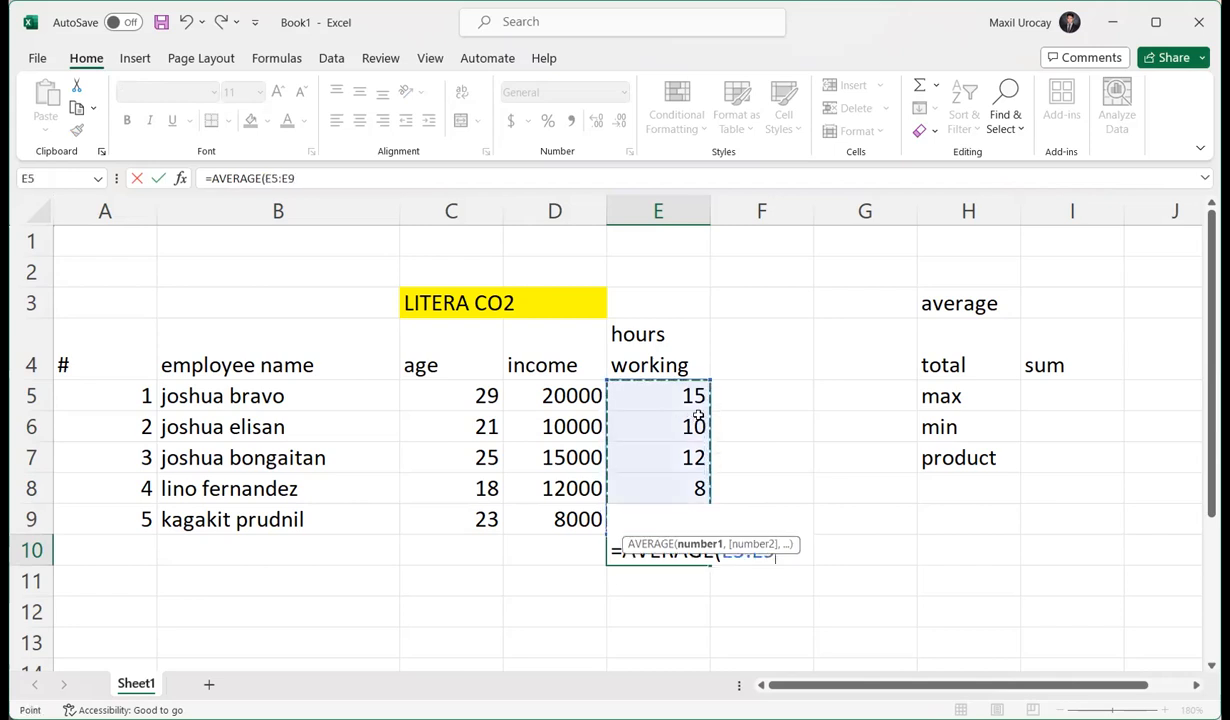
{"action": "key", "text": "Return"}
{"action": "left_click", "coordinate": [688, 550]}
{"action": "key", "text": "Delete"}
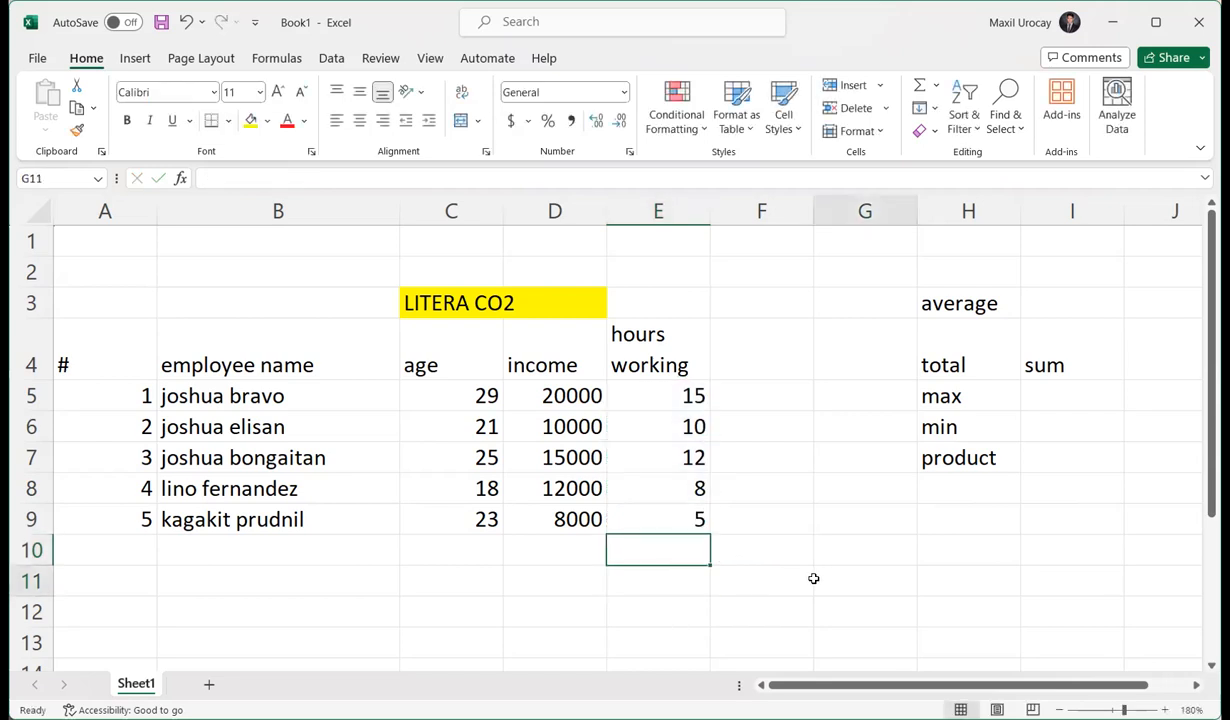
- Calculate the average working hours in cell G11 with the formula =AVERAGE(E5:E9)
{"action": "type", "text": "="}
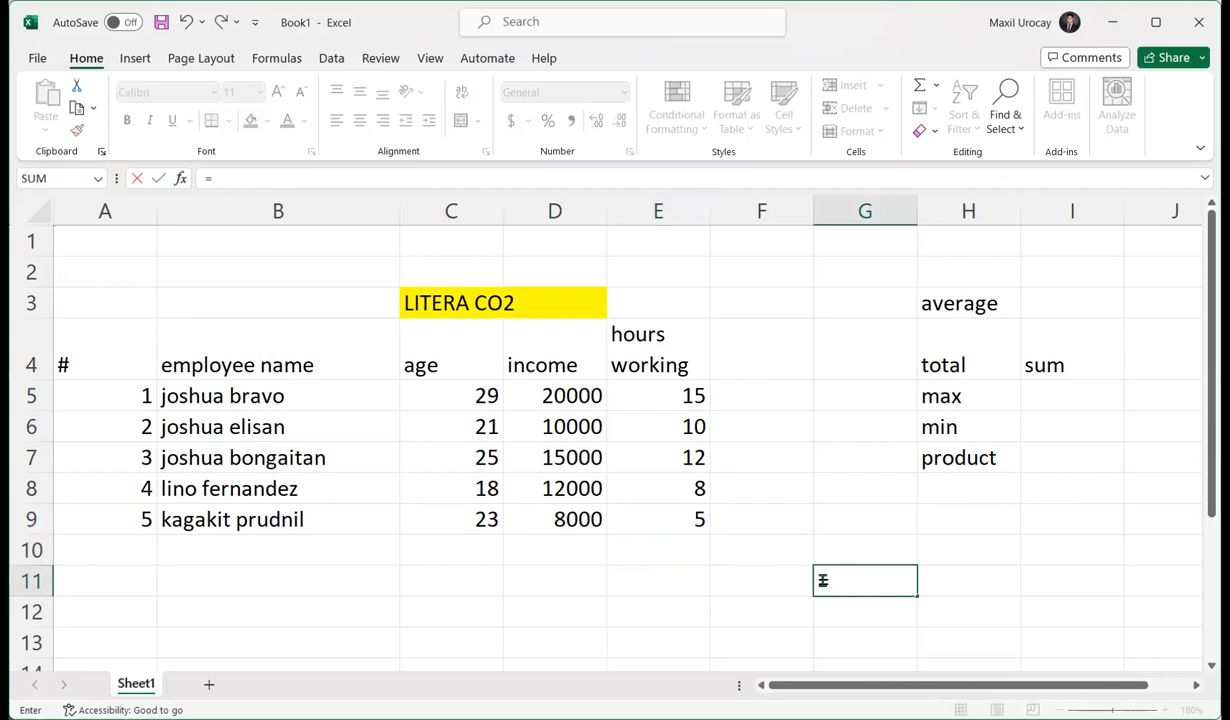
{"action": "type", "text": "aver"}
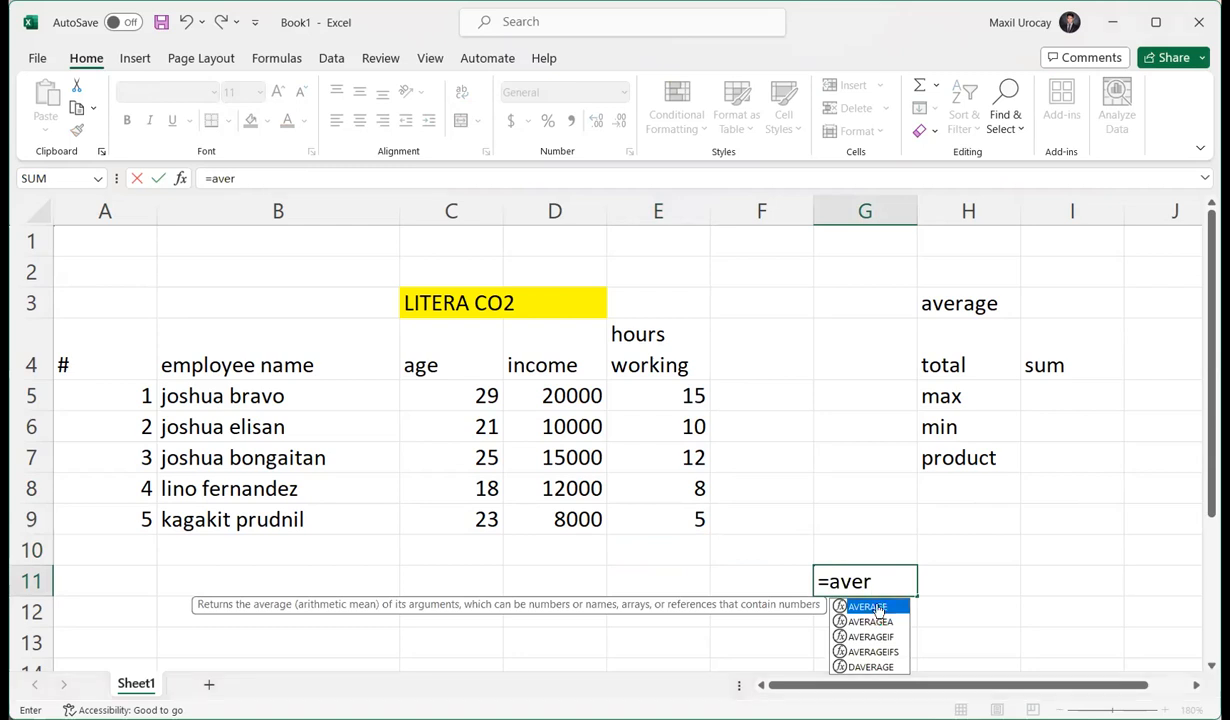
{"action": "key", "text": "Tab"}
{"action": "left_click", "coordinate": [674, 396]}
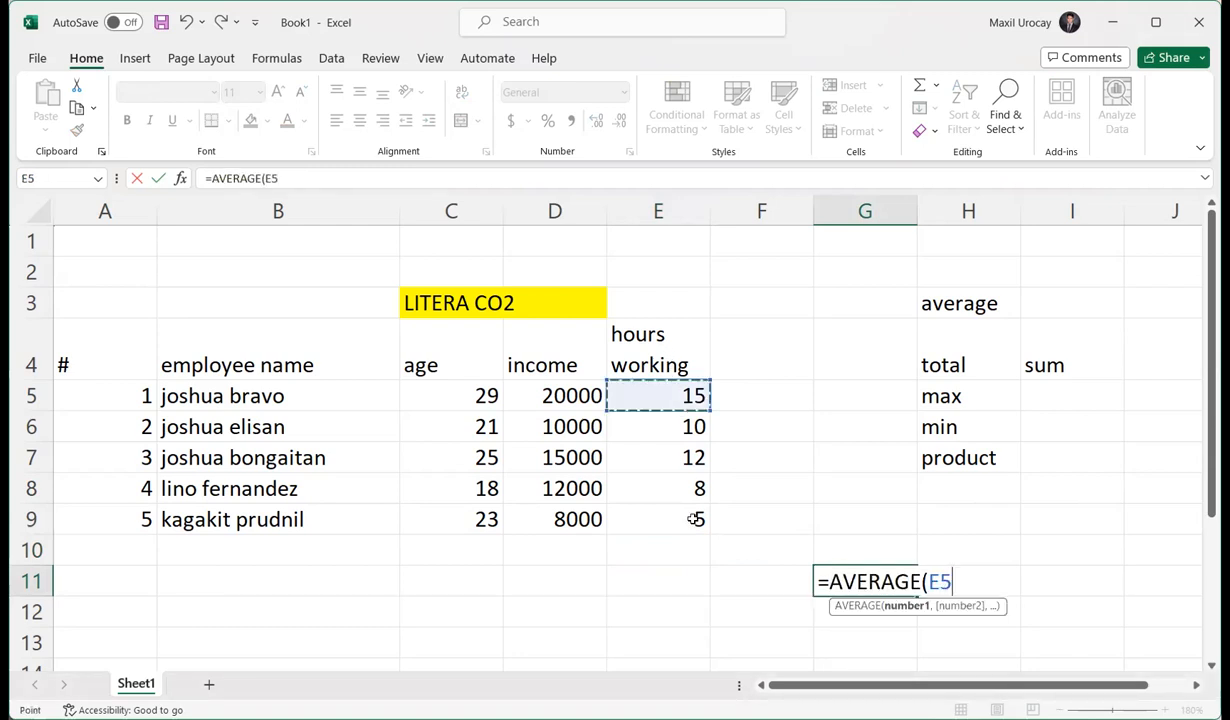
{"action": "key", "text": "shift+Down"}
{"action": "key", "text": "shift+Down"}
{"action": "key", "text": "shift+Down"}
{"action": "key", "text": "shift+Down"}
{"action": "key", "text": "Return"}
- Try the Number format on the average in cell G11, and set it back to General
{"action": "left_click", "coordinate": [895, 580]}
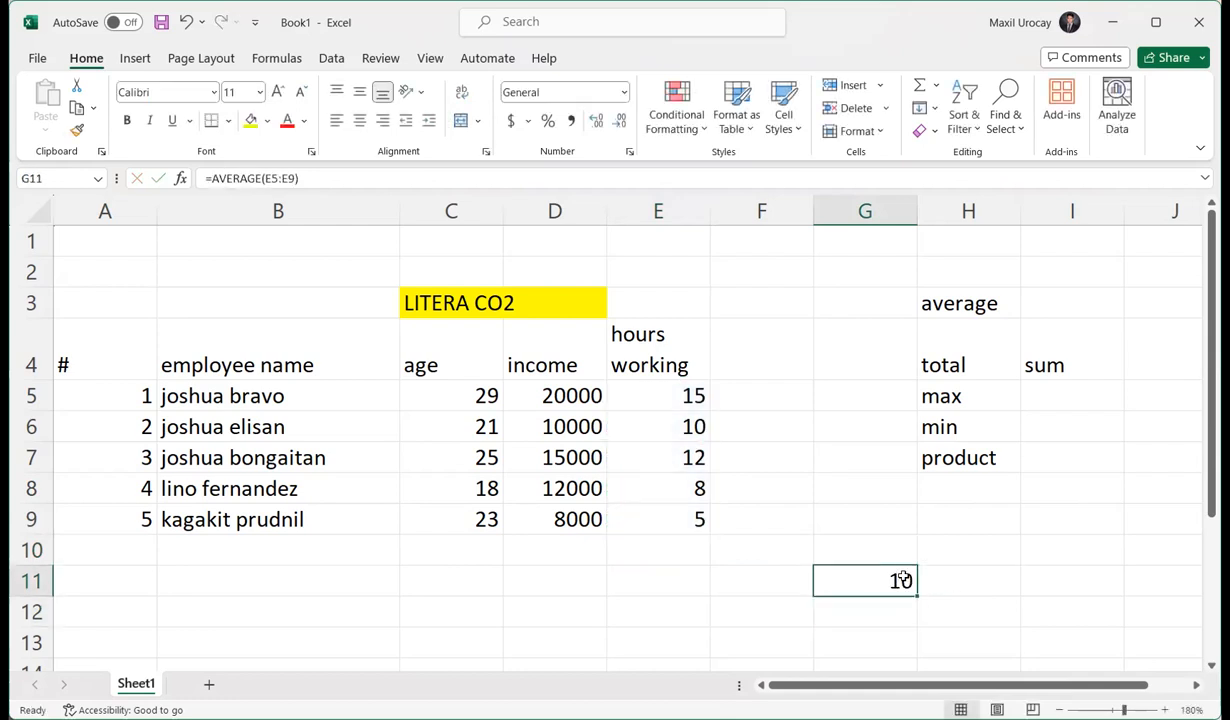
{"action": "left_click", "coordinate": [623, 92]}
{"action": "left_click", "coordinate": [580, 168]}
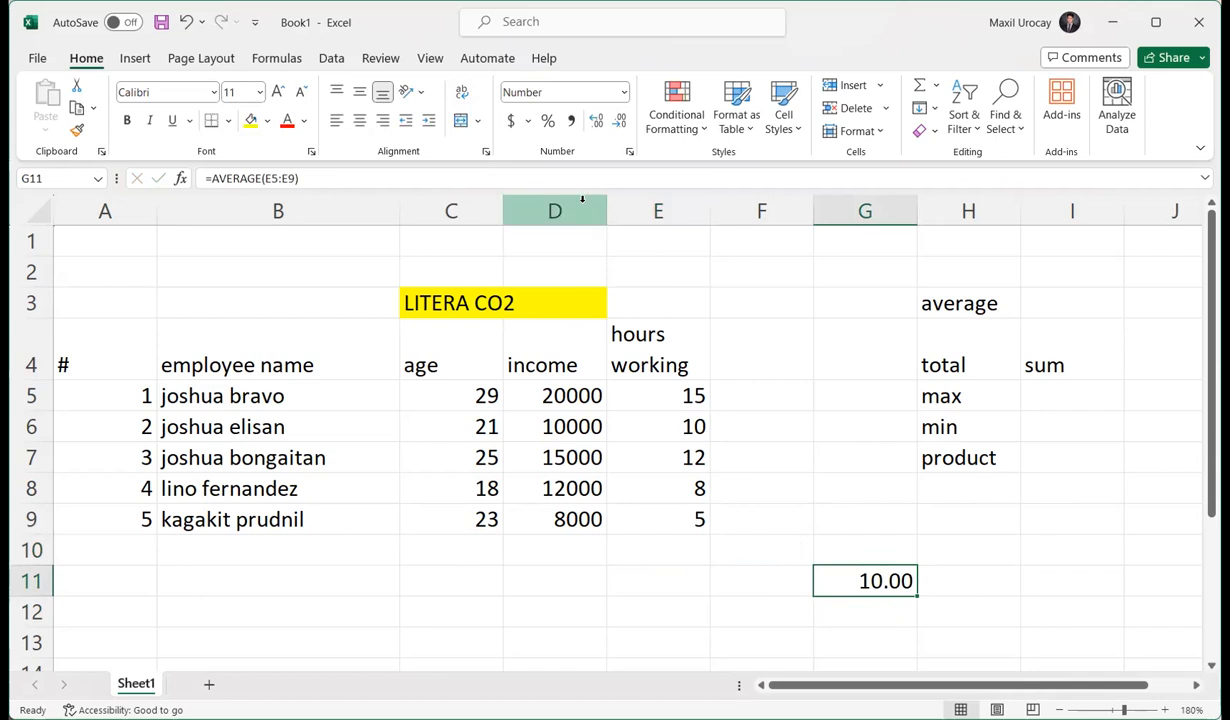
{"action": "left_click", "coordinate": [536, 91]}
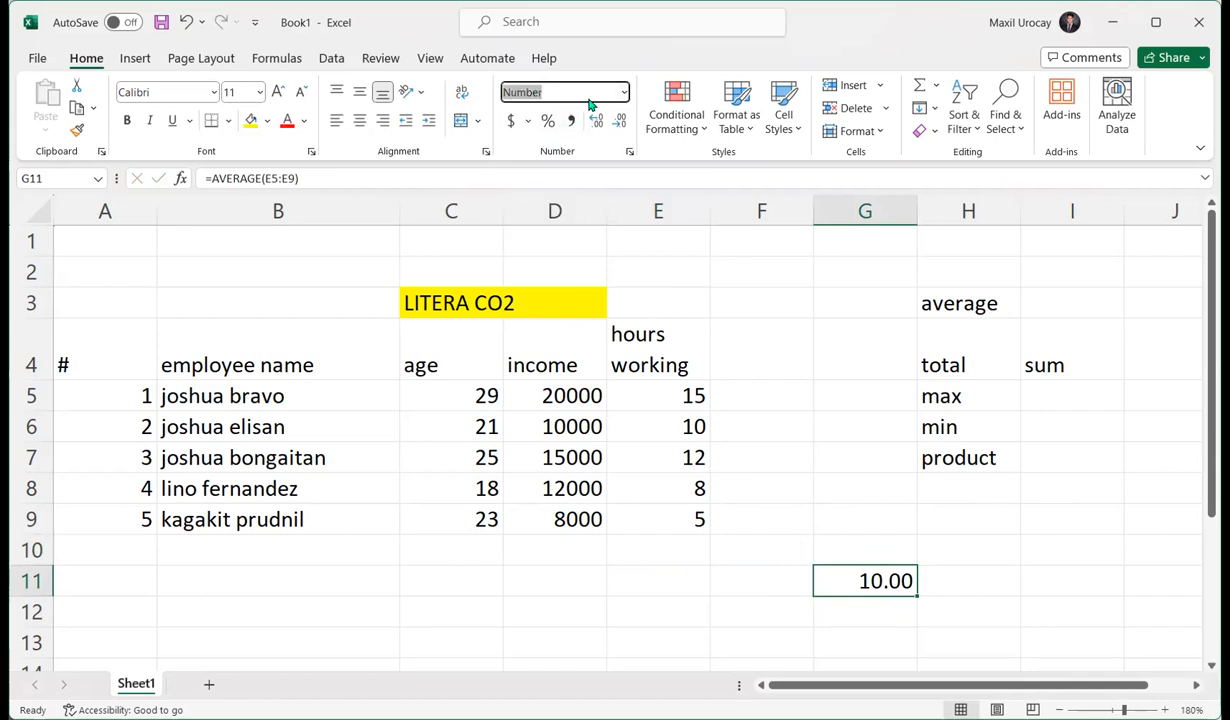
{"action": "left_click", "coordinate": [624, 92]}
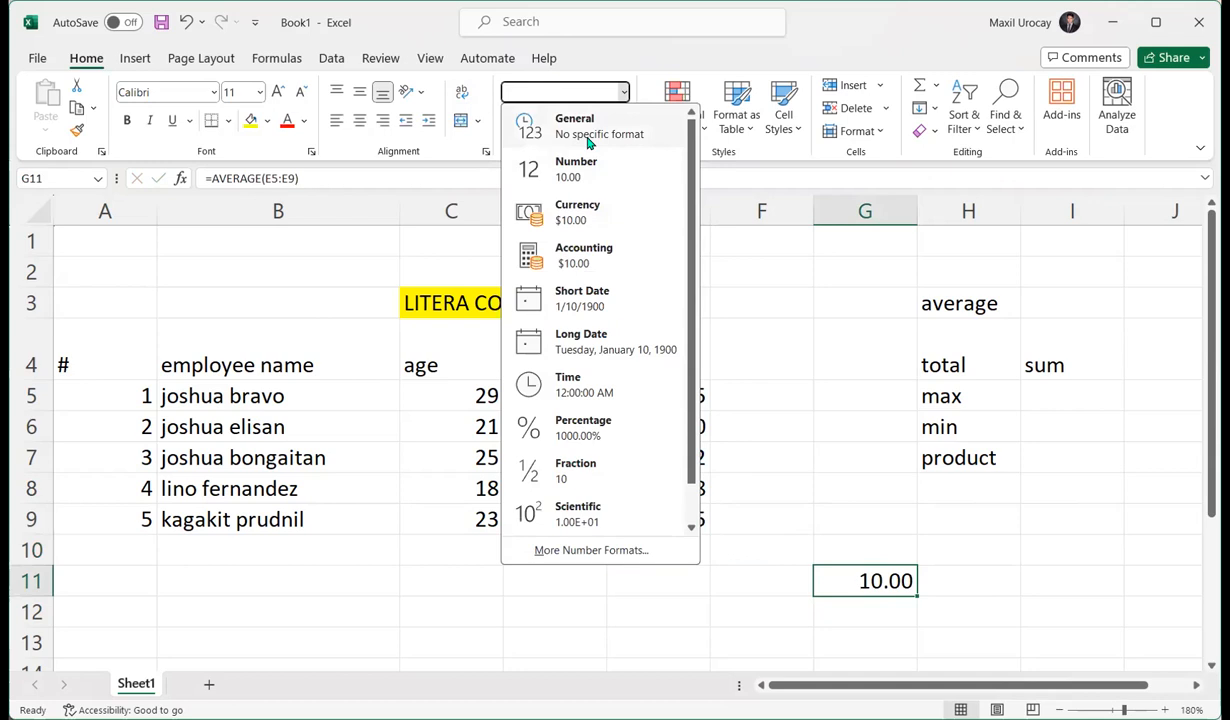
{"action": "left_click", "coordinate": [587, 137]}
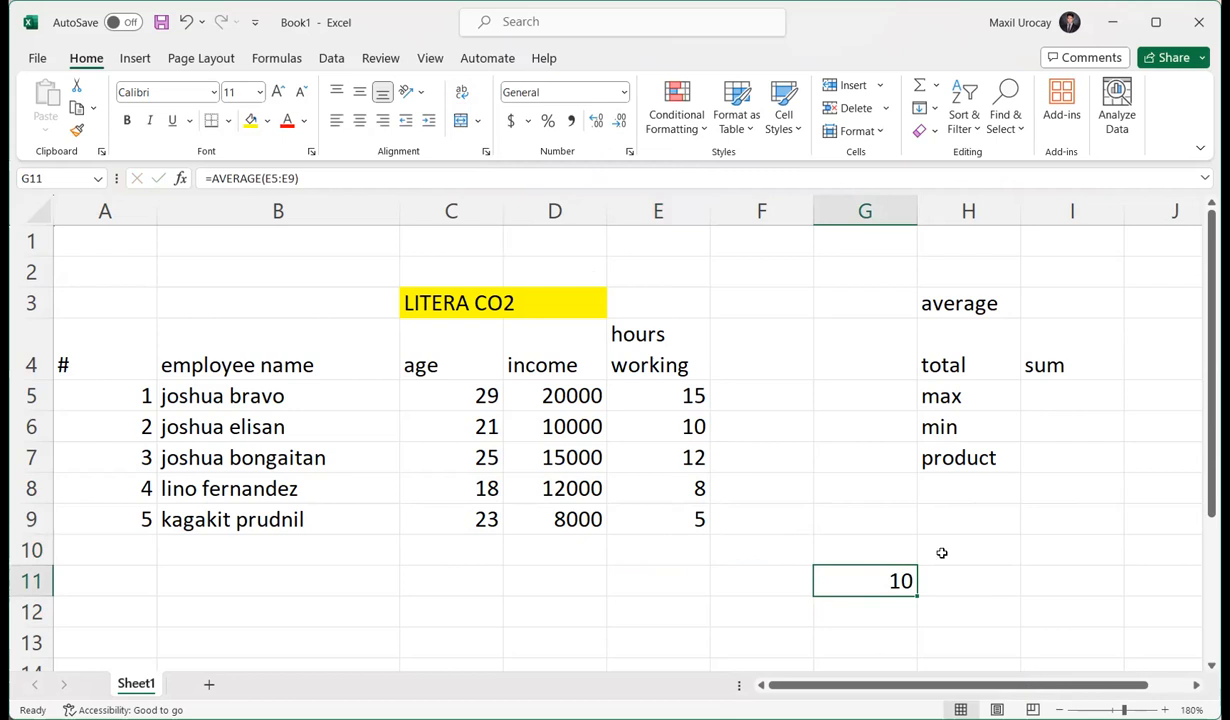
- Calculate the average income in cell H11 with the AVERAGE function over D5:D9
{"action": "left_click", "coordinate": [984, 581]}
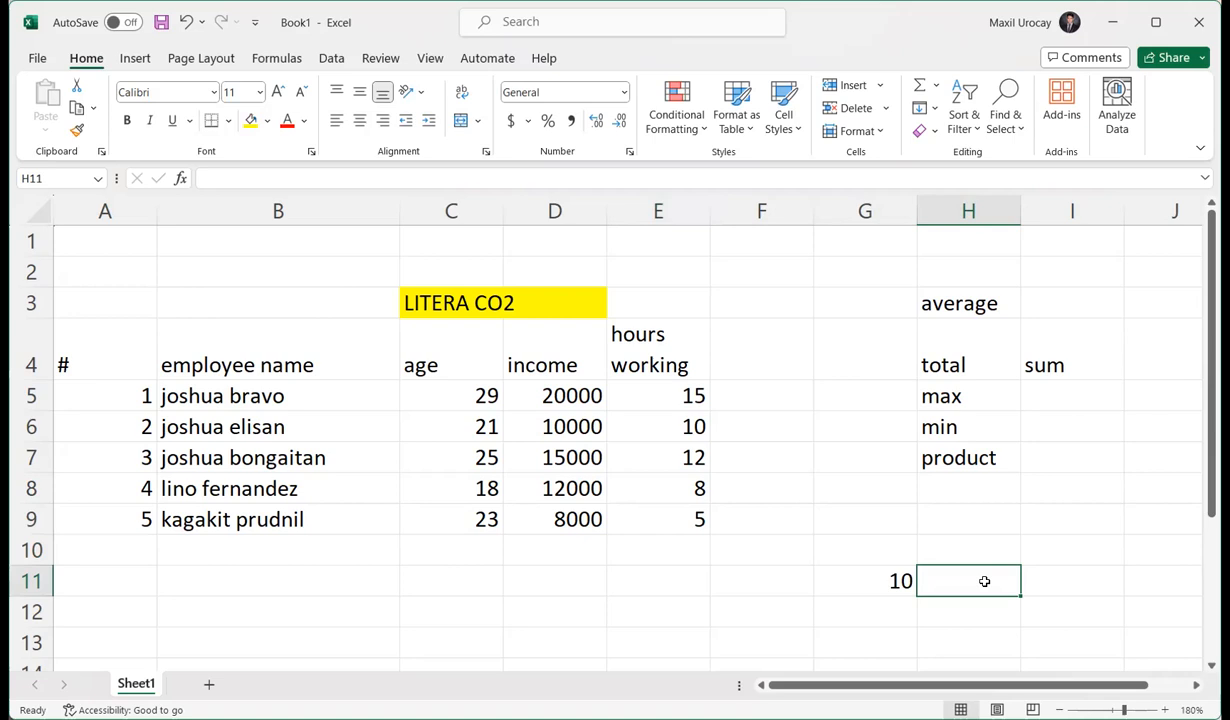
{"action": "type", "text": "="}
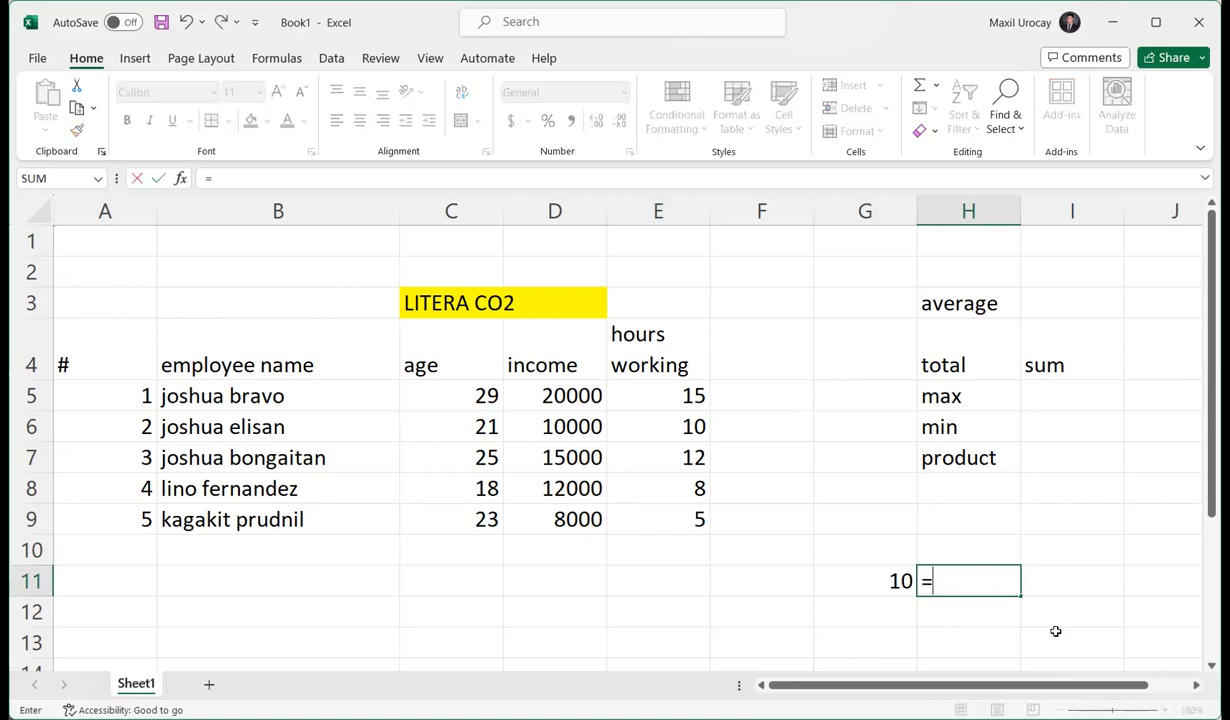
{"action": "type", "text": "avera"}
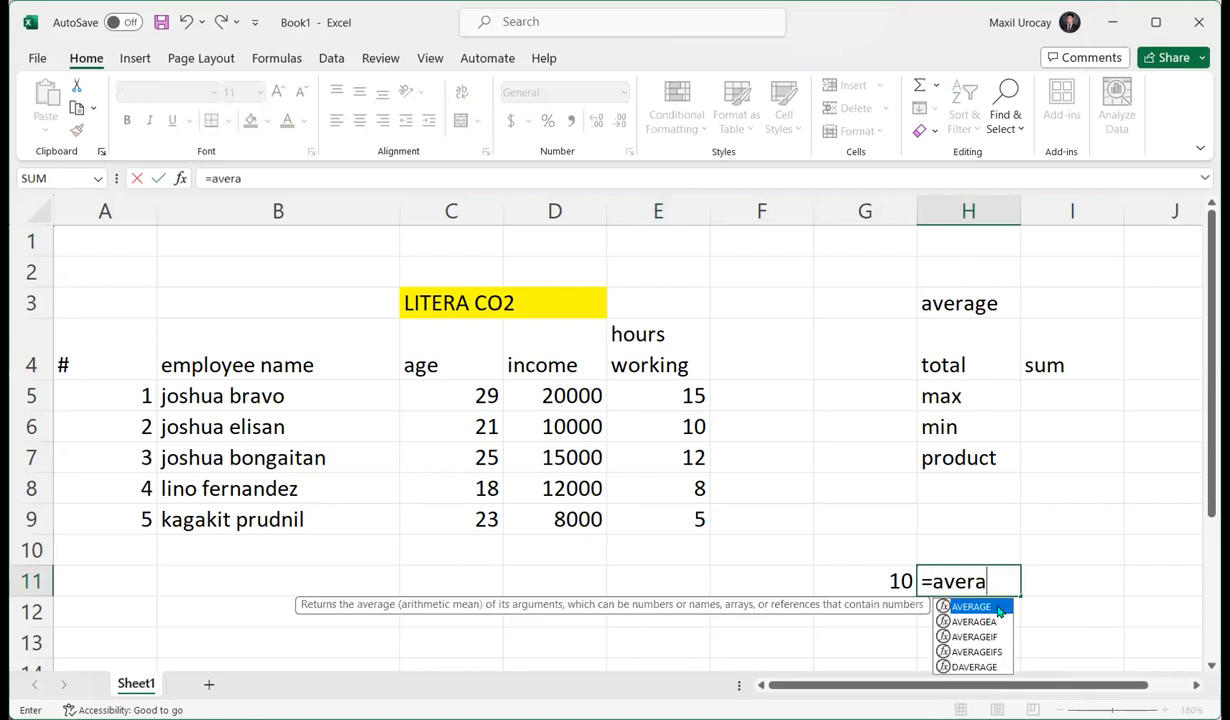
{"action": "key", "text": "Tab"}
{"action": "left_click_drag", "start_coordinate": [548, 401], "coordinate": [562, 520]}
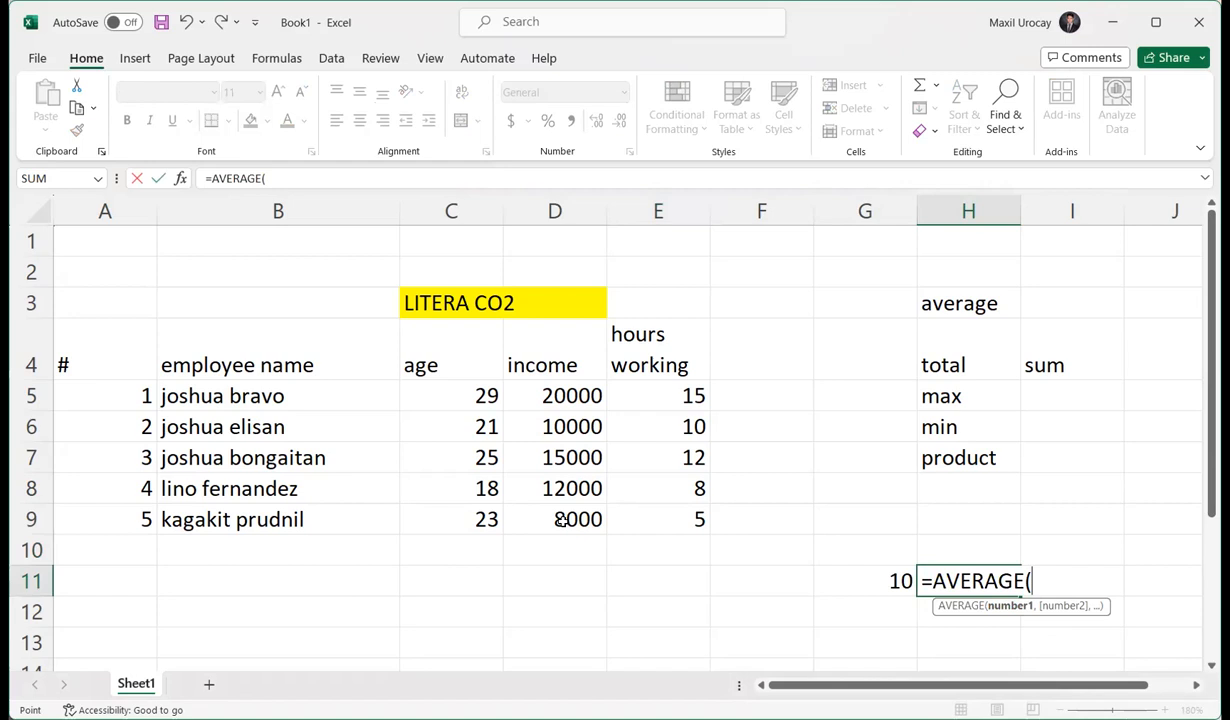
{"action": "key", "text": "Return"}
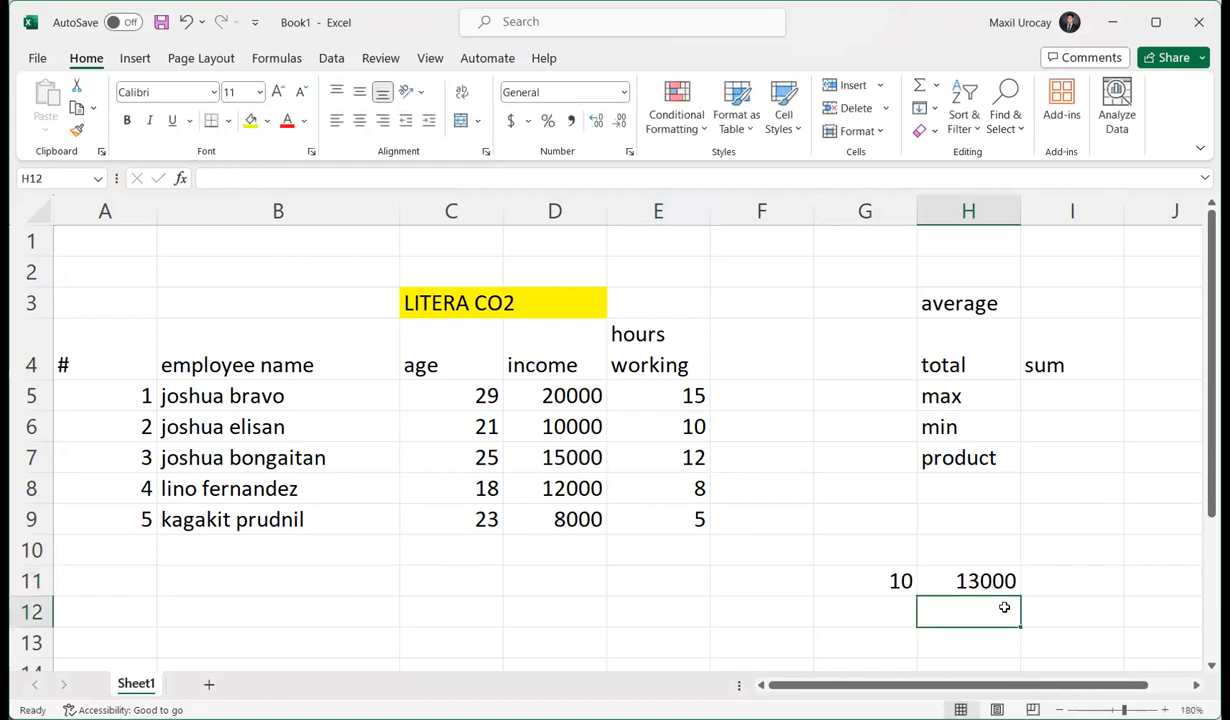
{"action": "left_click", "coordinate": [988, 581]}
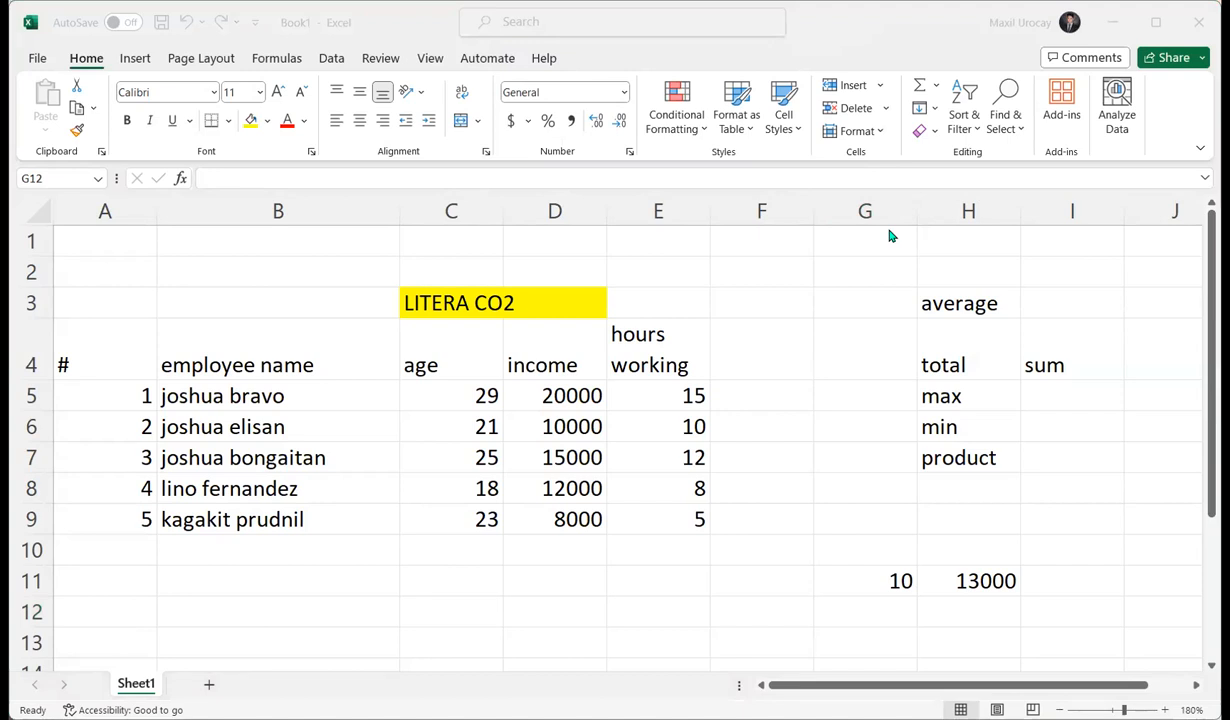
- Try entering the formula = average without a range in cell G12, and clear that cell
{"action": "left_click", "coordinate": [893, 614]}
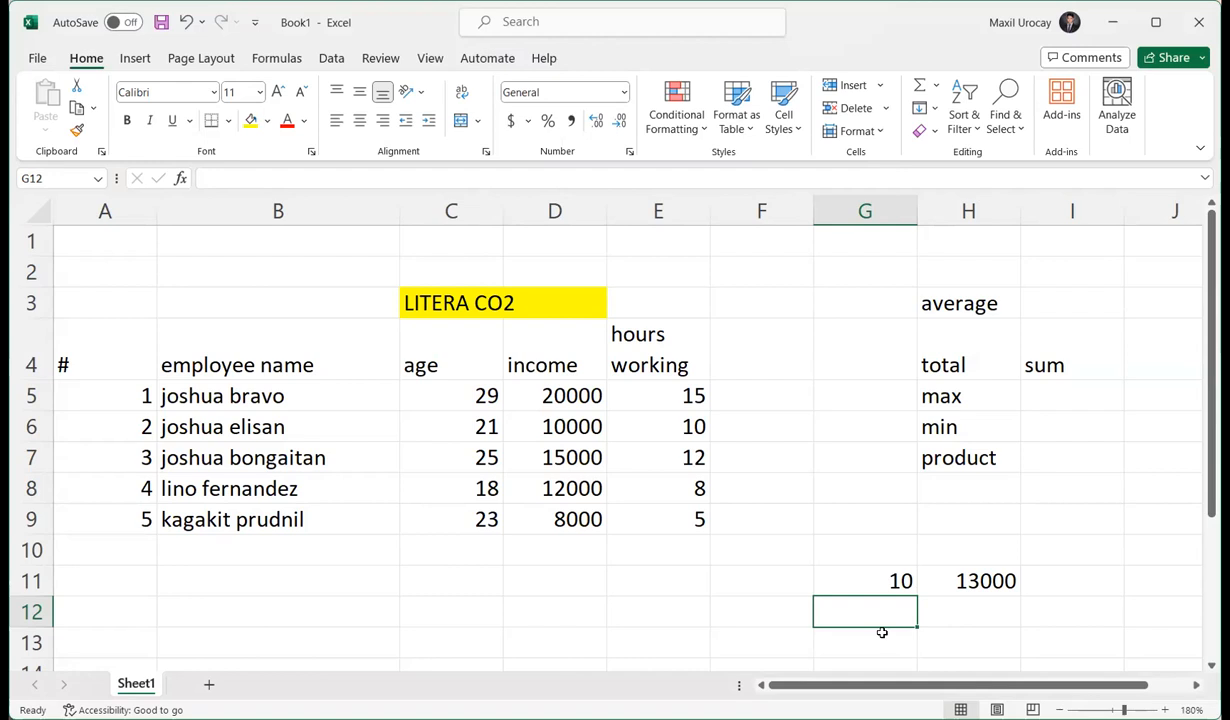
{"action": "type", "text": "="}
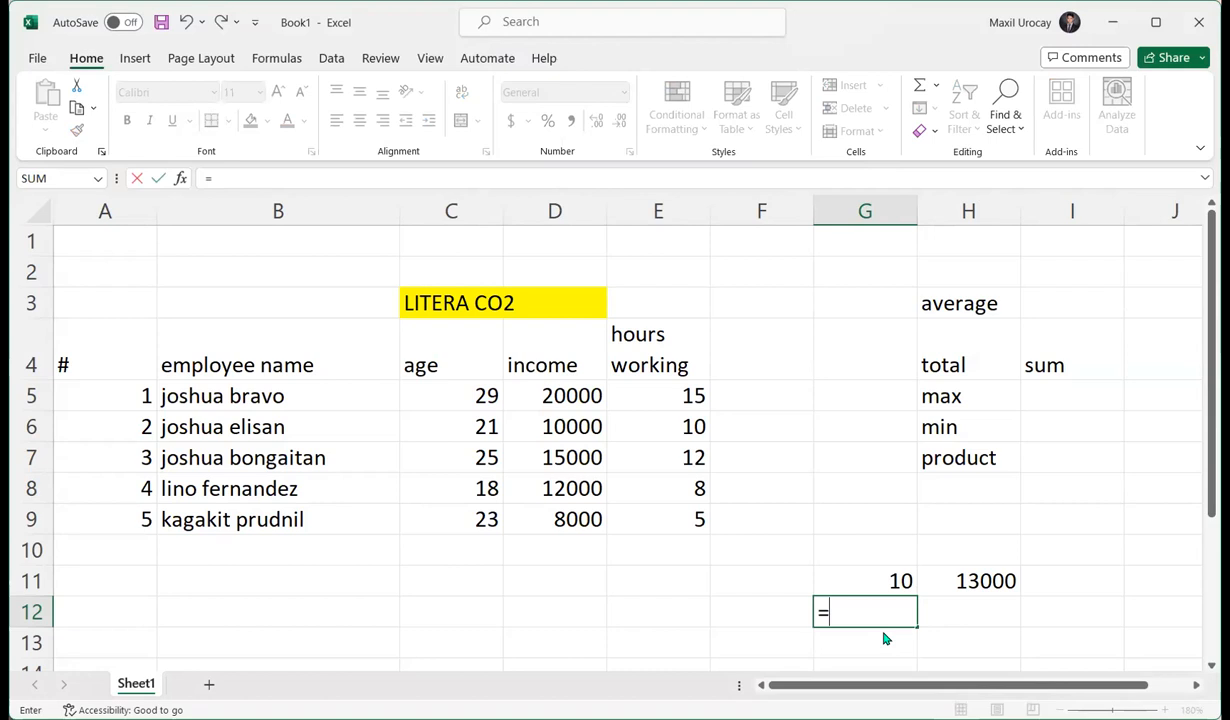
{"action": "type", "text": "average"}
{"action": "left_click", "coordinate": [1003, 639]}
{"action": "left_click", "coordinate": [887, 620]}
{"action": "left_click", "coordinate": [305, 176]}
{"action": "left_click", "coordinate": [211, 178]}
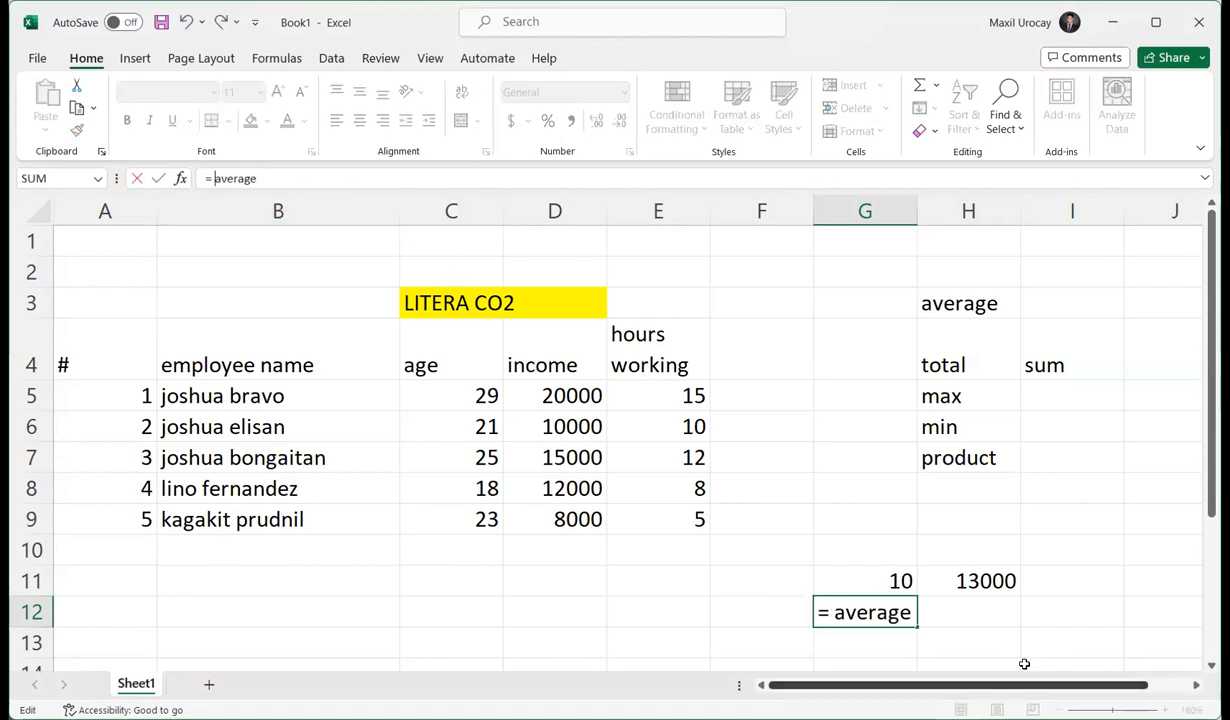
{"action": "left_click", "coordinate": [988, 642]}
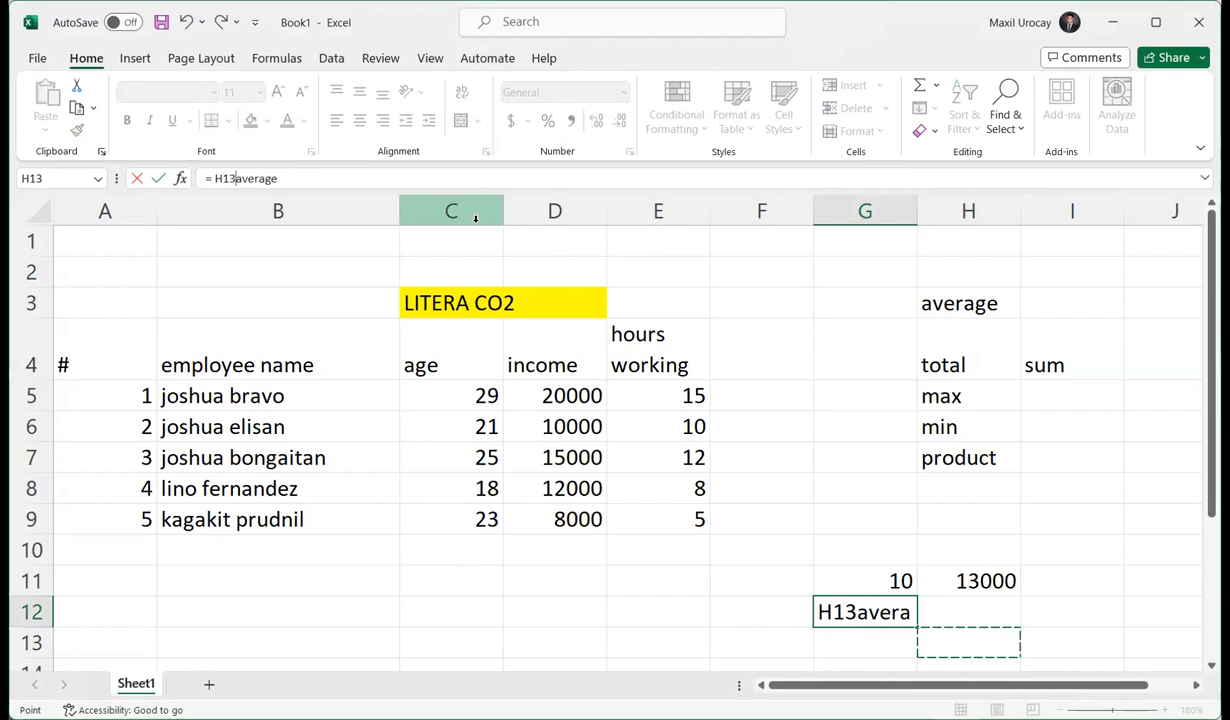
{"action": "left_click_drag", "start_coordinate": [214, 178], "coordinate": [234, 178]}
{"action": "key", "text": "BackSpace"}
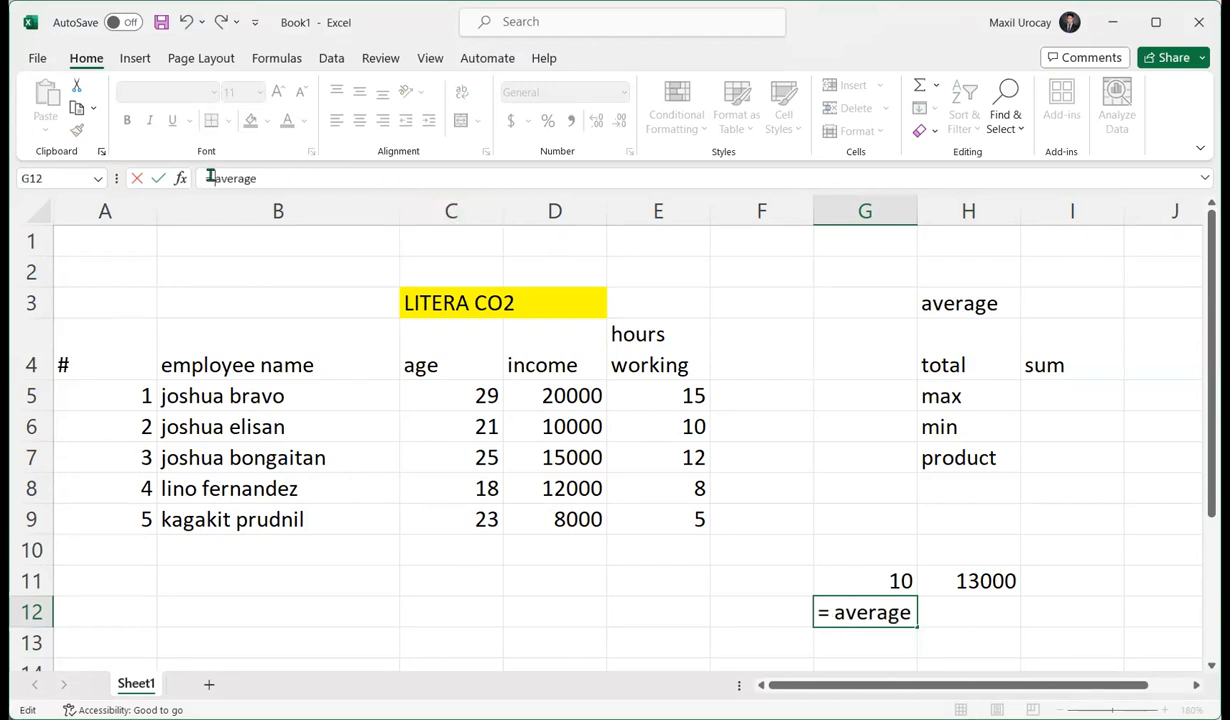
{"action": "left_click", "coordinate": [273, 179]}
{"action": "key", "text": "Return"}
{"action": "left_click", "coordinate": [852, 594]}
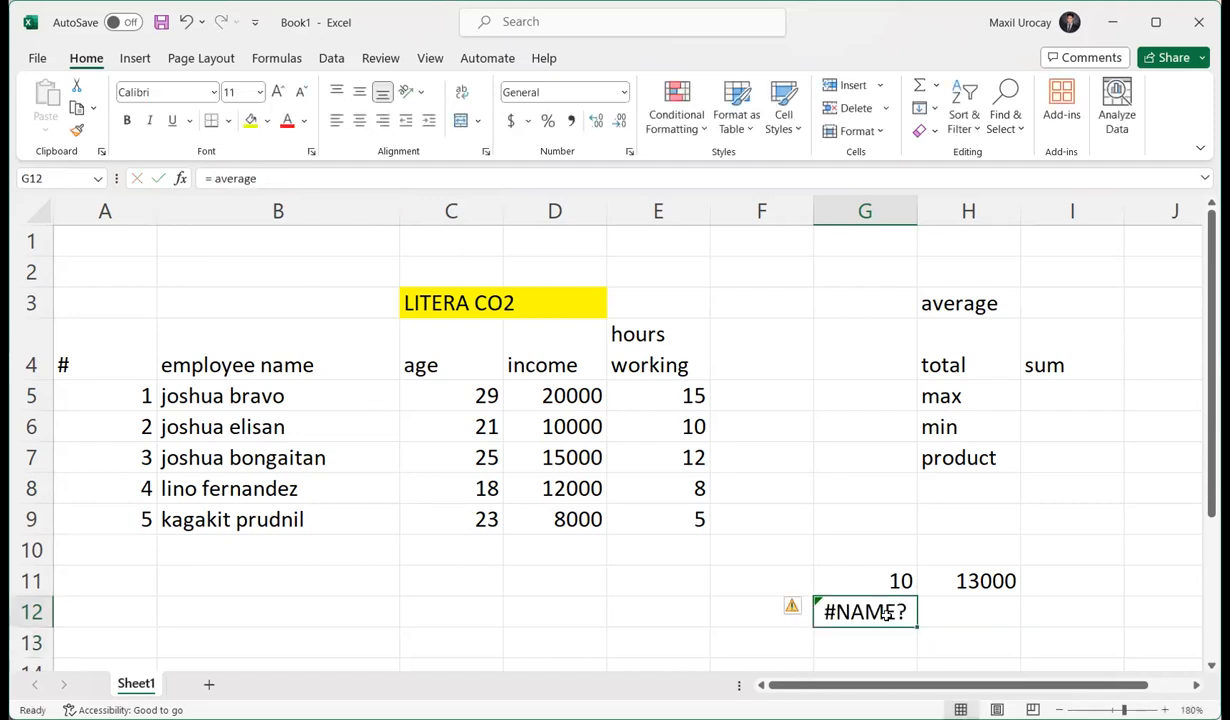
{"action": "key", "text": "Delete"}
- Highlight the average label in cell H3 with yellow fill
{"action": "left_click", "coordinate": [940, 274]}
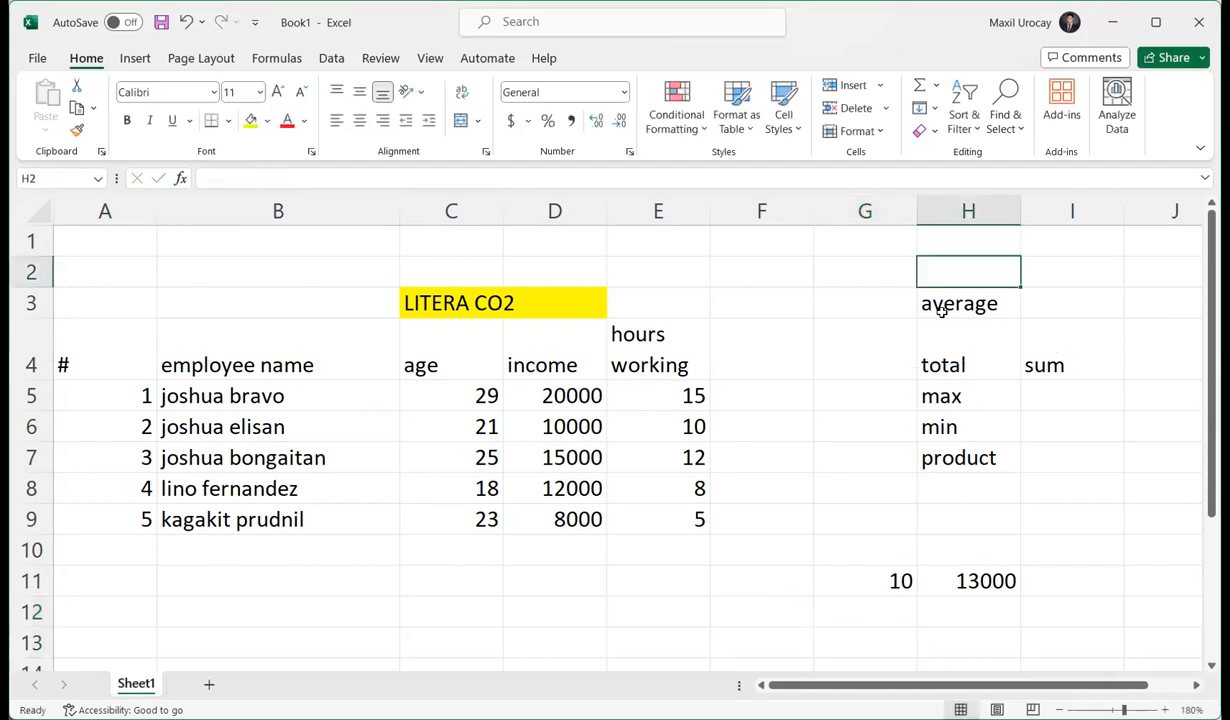
{"action": "left_click", "coordinate": [942, 306]}
{"action": "left_click", "coordinate": [251, 121]}
{"action": "left_click_drag", "start_coordinate": [1000, 350], "coordinate": [1045, 358]}
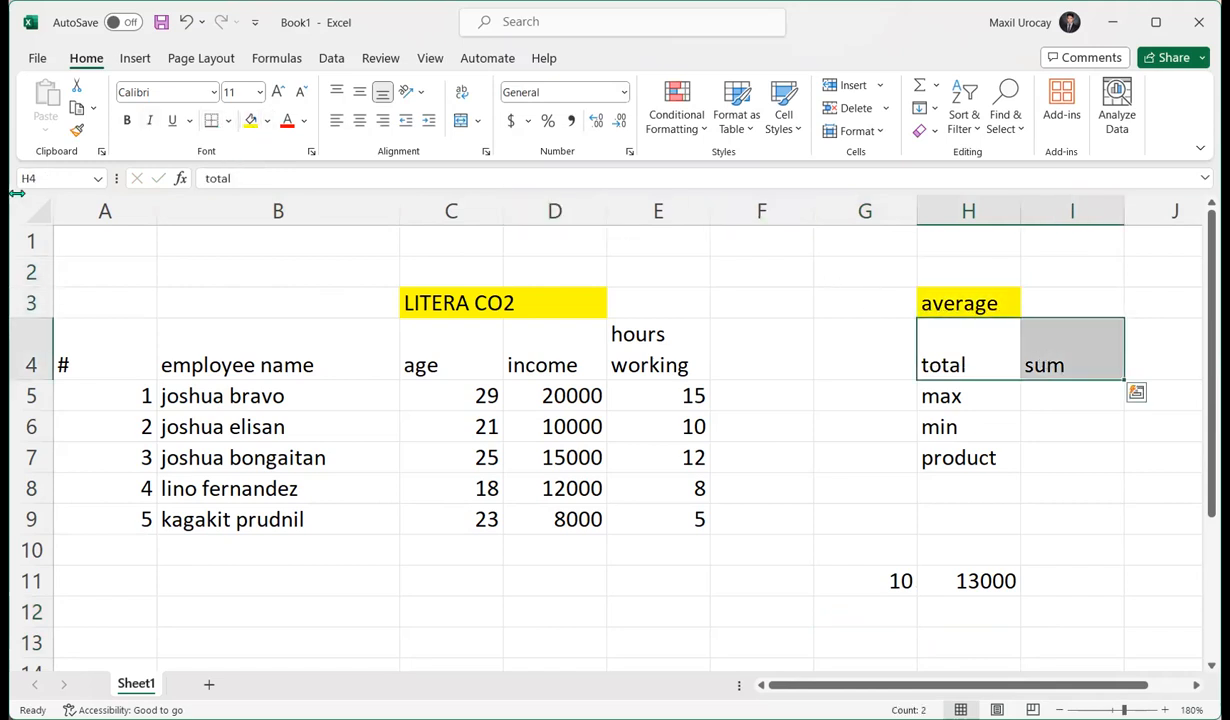
{"action": "left_click", "coordinate": [585, 580]}
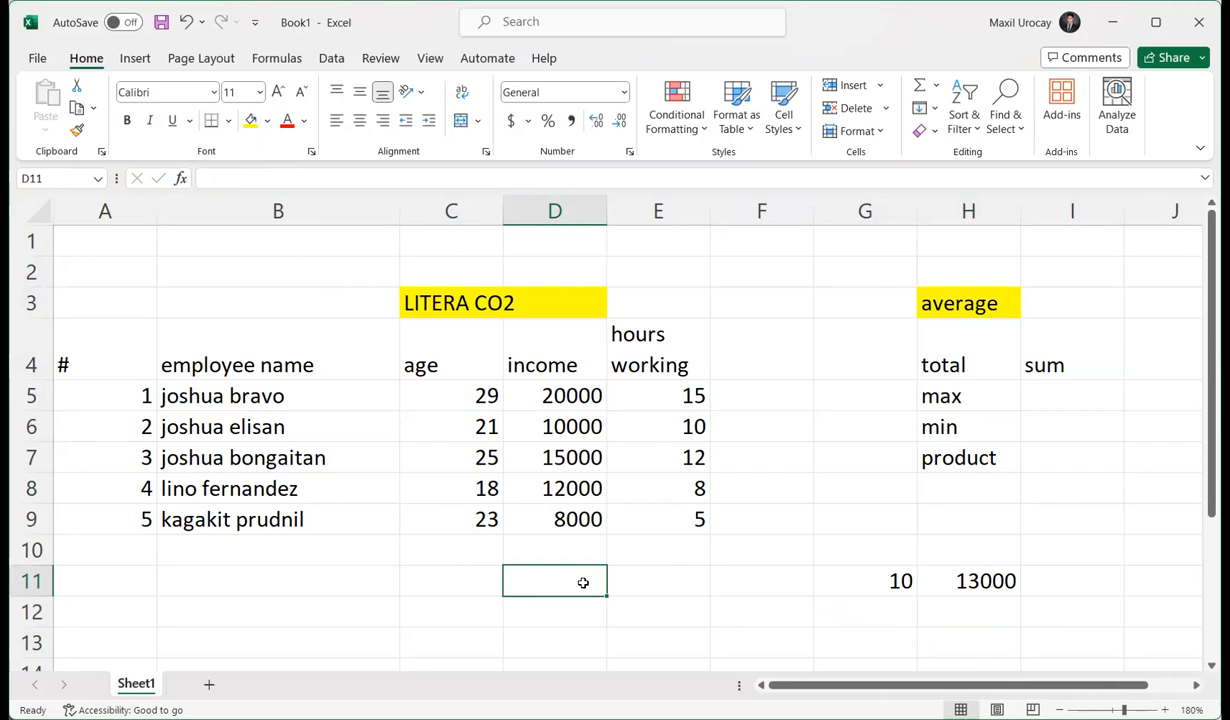
{"action": "left_click", "coordinate": [480, 546]}
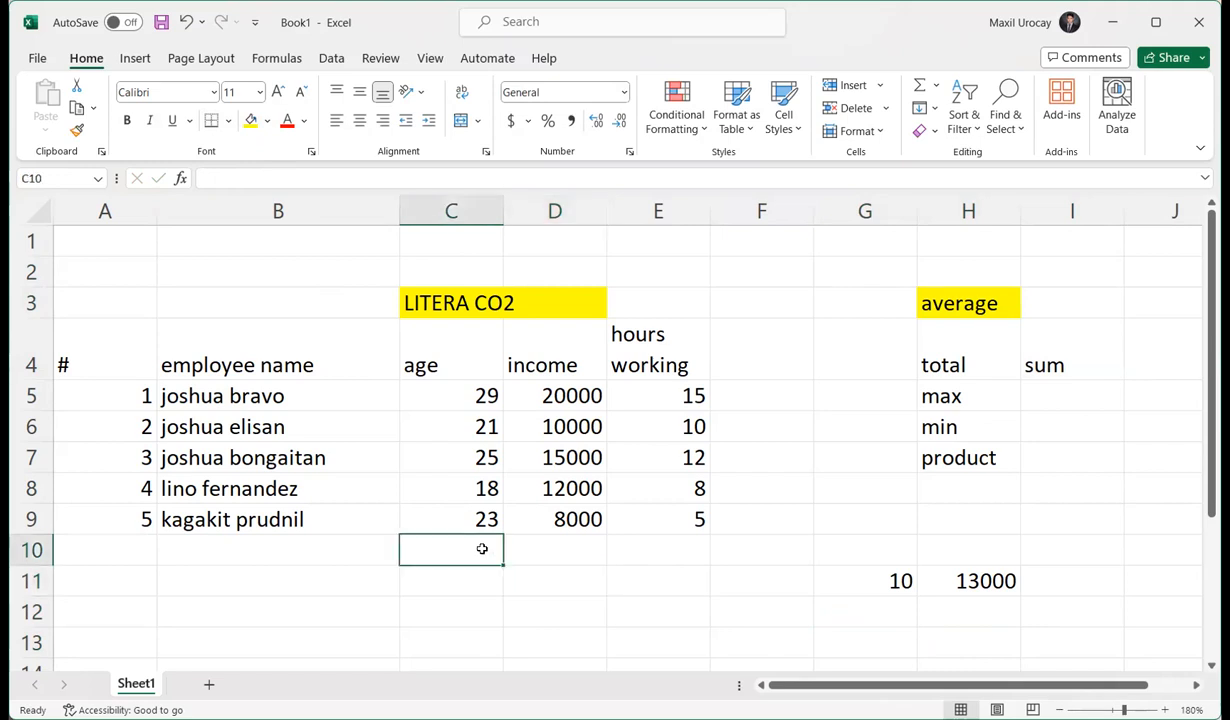
{"action": "left_click", "coordinate": [588, 549]}
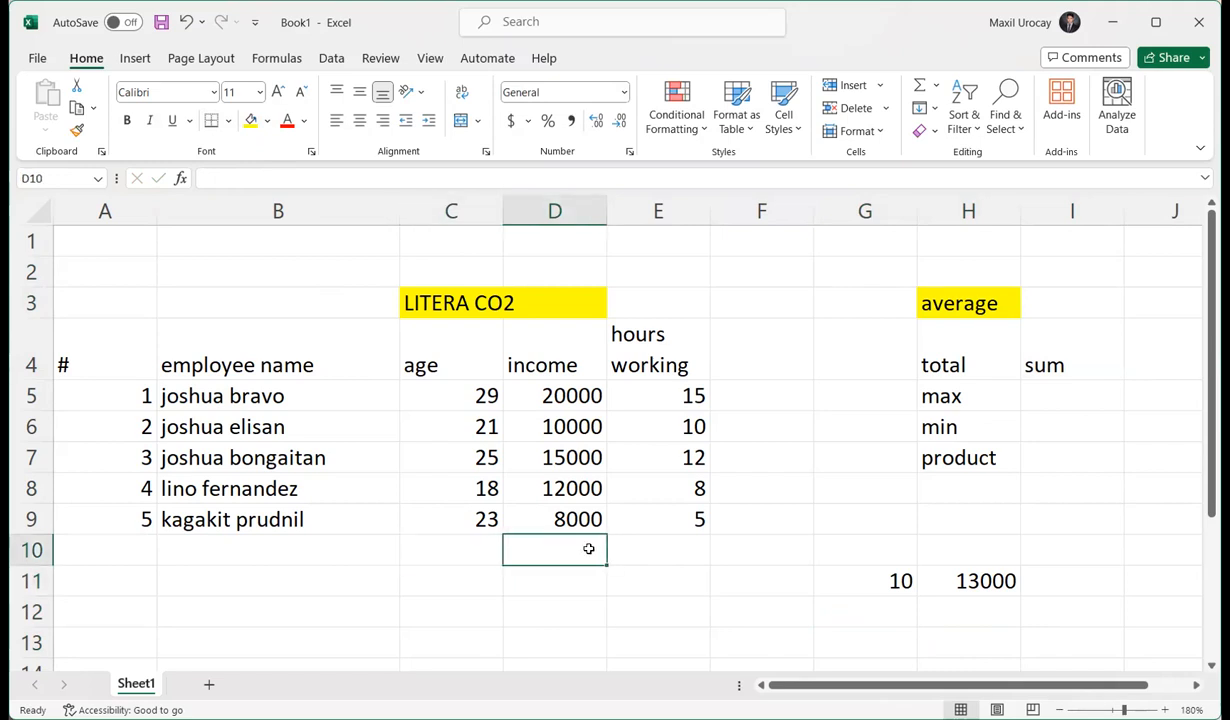
{"action": "type", "text": "="}
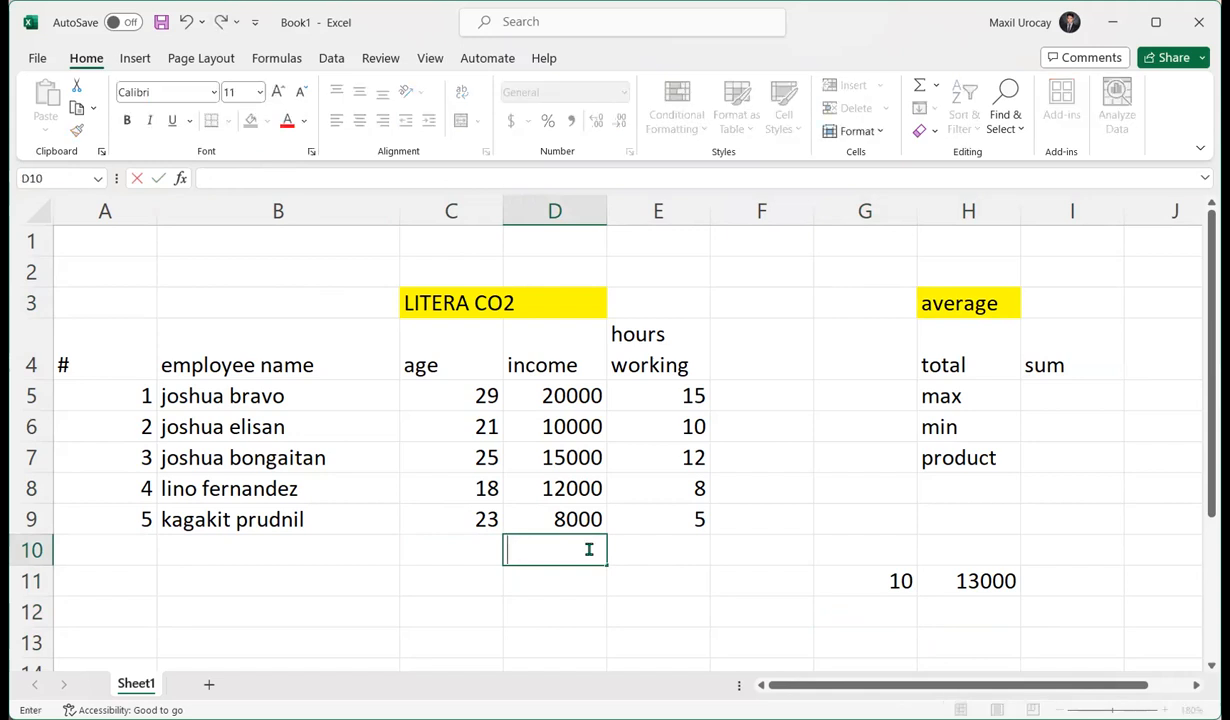
{"action": "key", "text": "Return"}
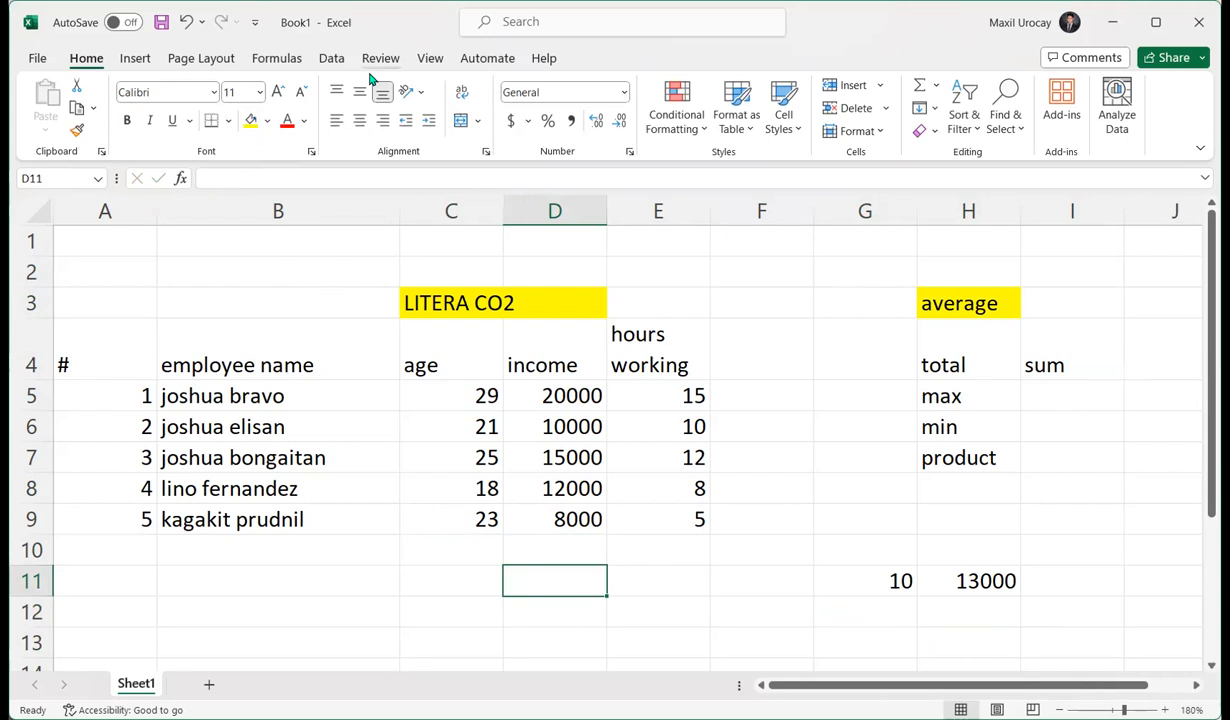
- Calculate the total income in cell D11 with the formula =SUM(D5:D9), and review the formula
{"action": "type", "text": "="}
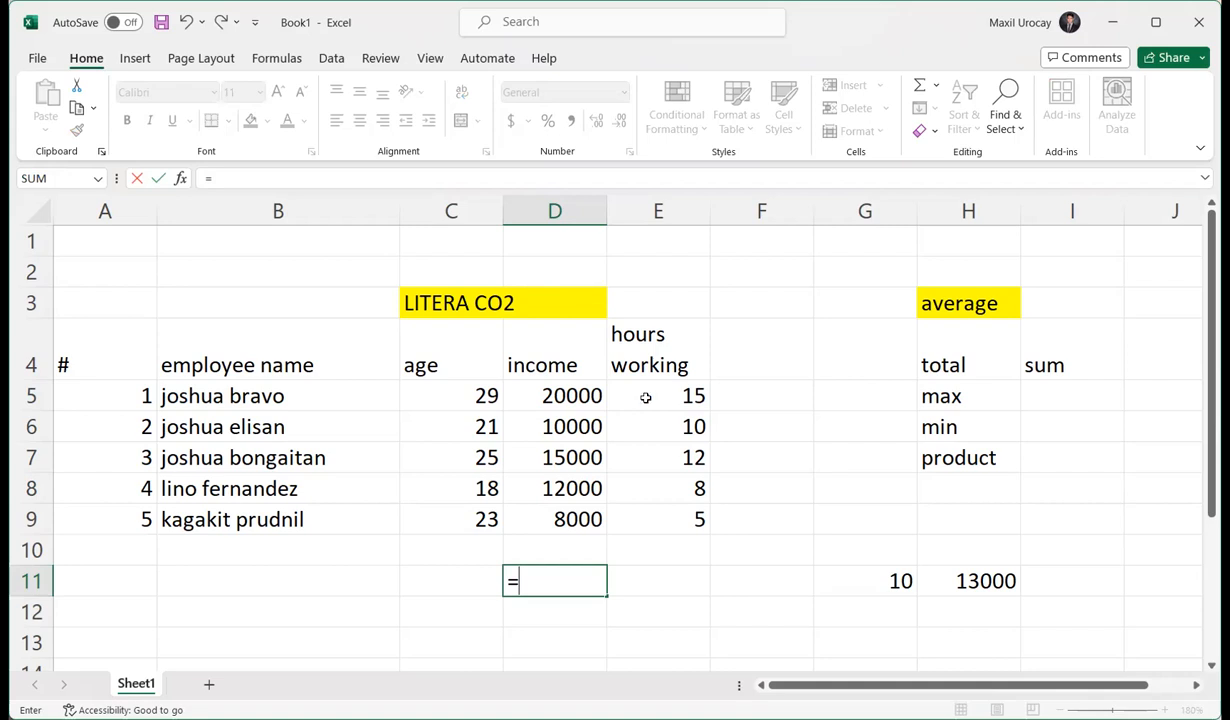
{"action": "type", "text": "sum"}
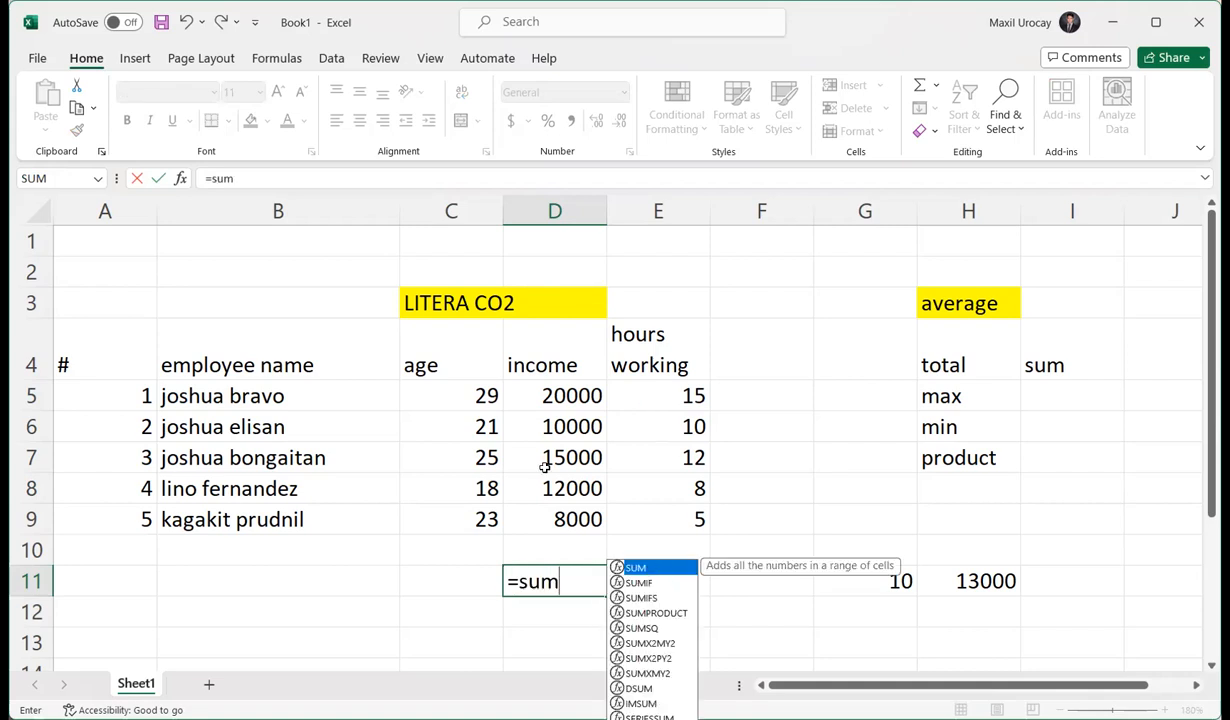
{"action": "type", "text": "("}
{"action": "left_click", "coordinate": [548, 393]}
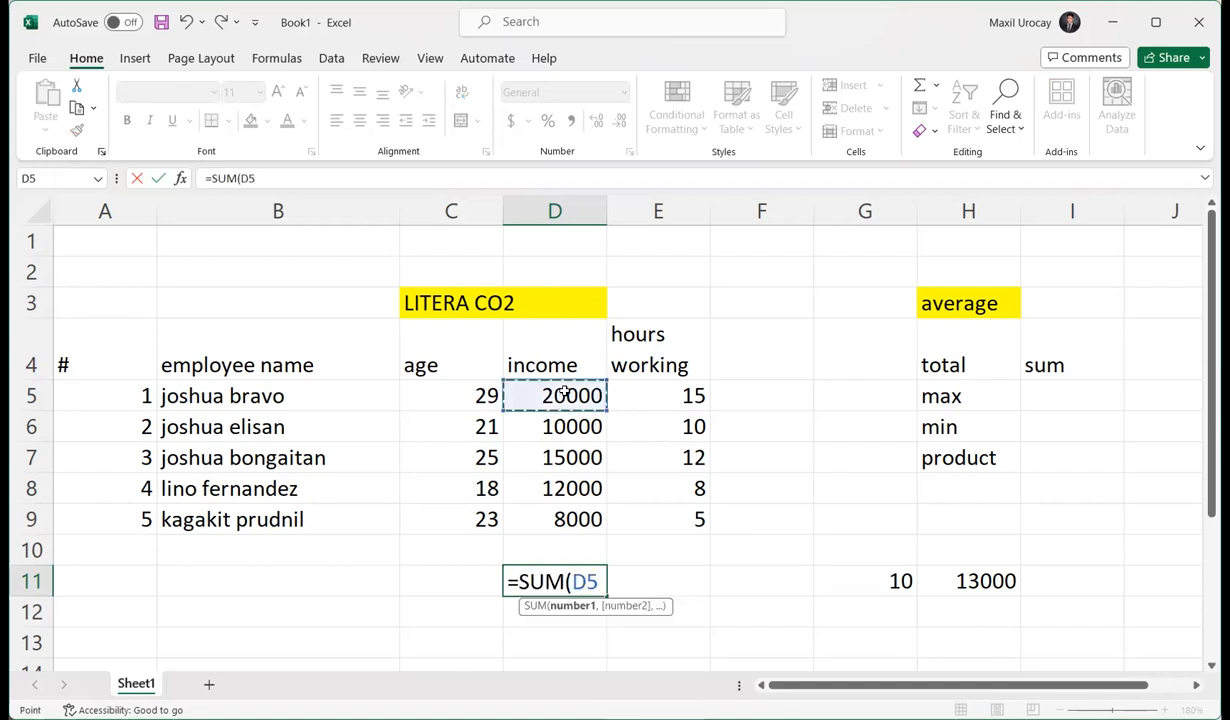
{"action": "left_click", "coordinate": [596, 520], "text": "shift"}
{"action": "key", "text": "Return"}
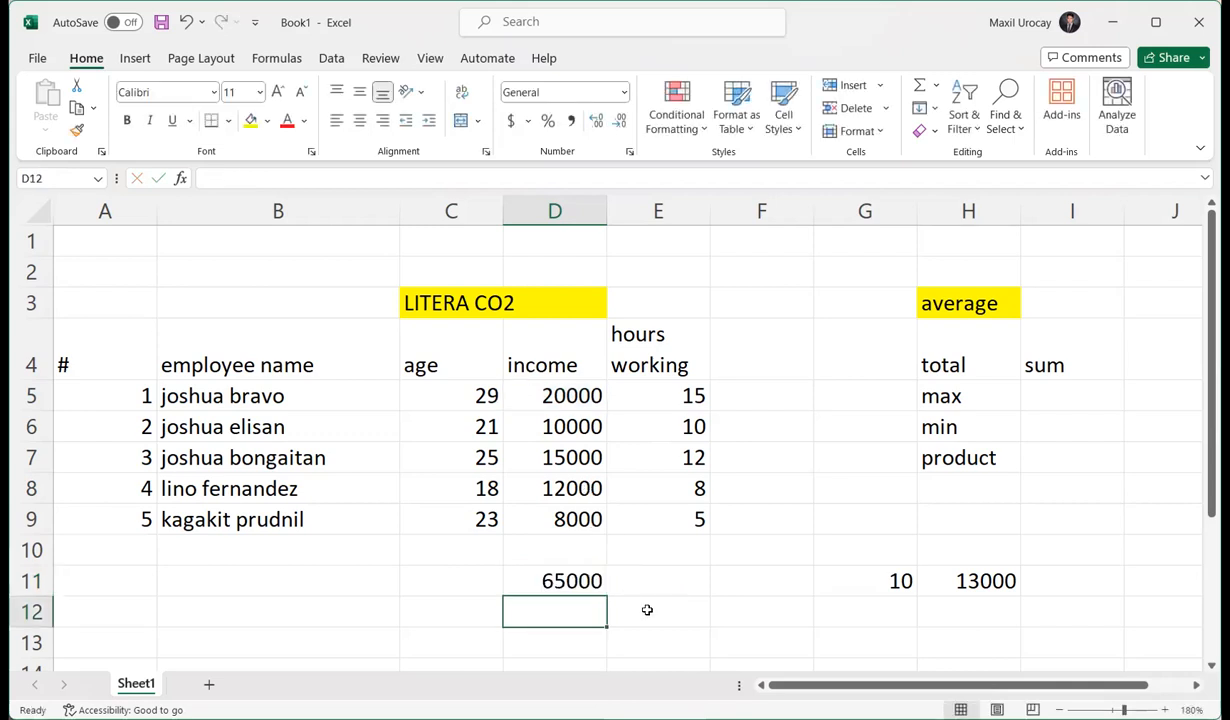
{"action": "left_click", "coordinate": [557, 581]}
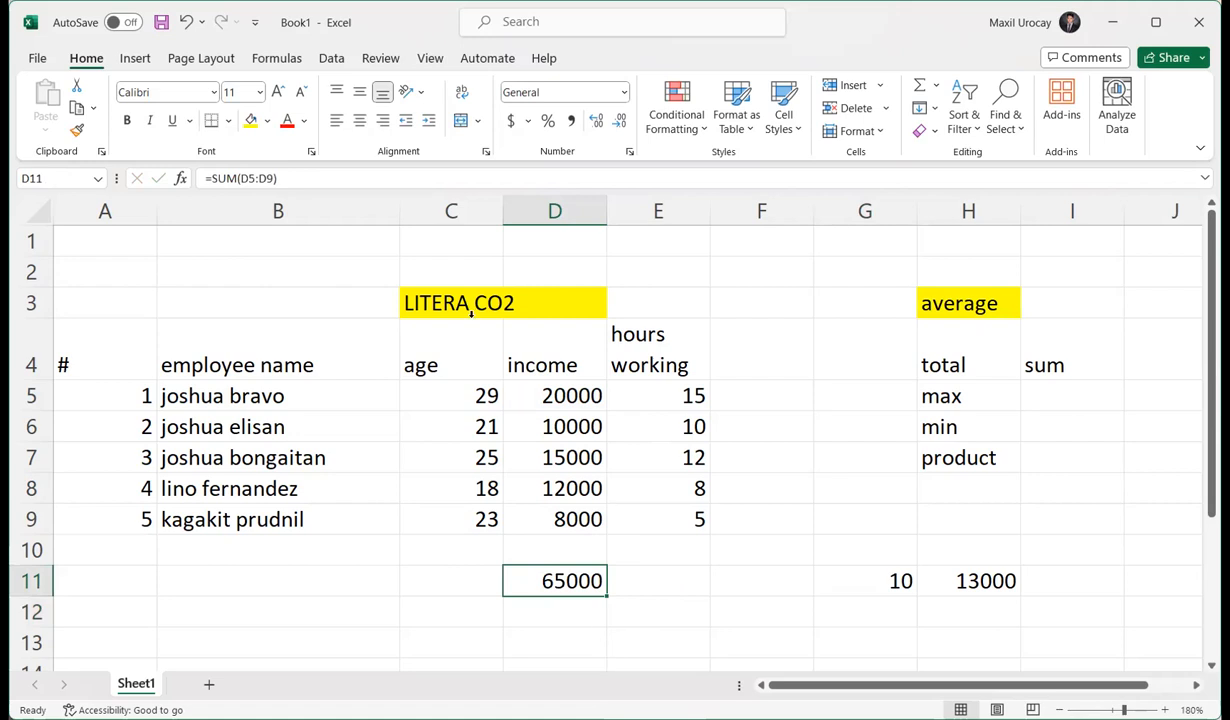
{"action": "left_click", "coordinate": [336, 178]}
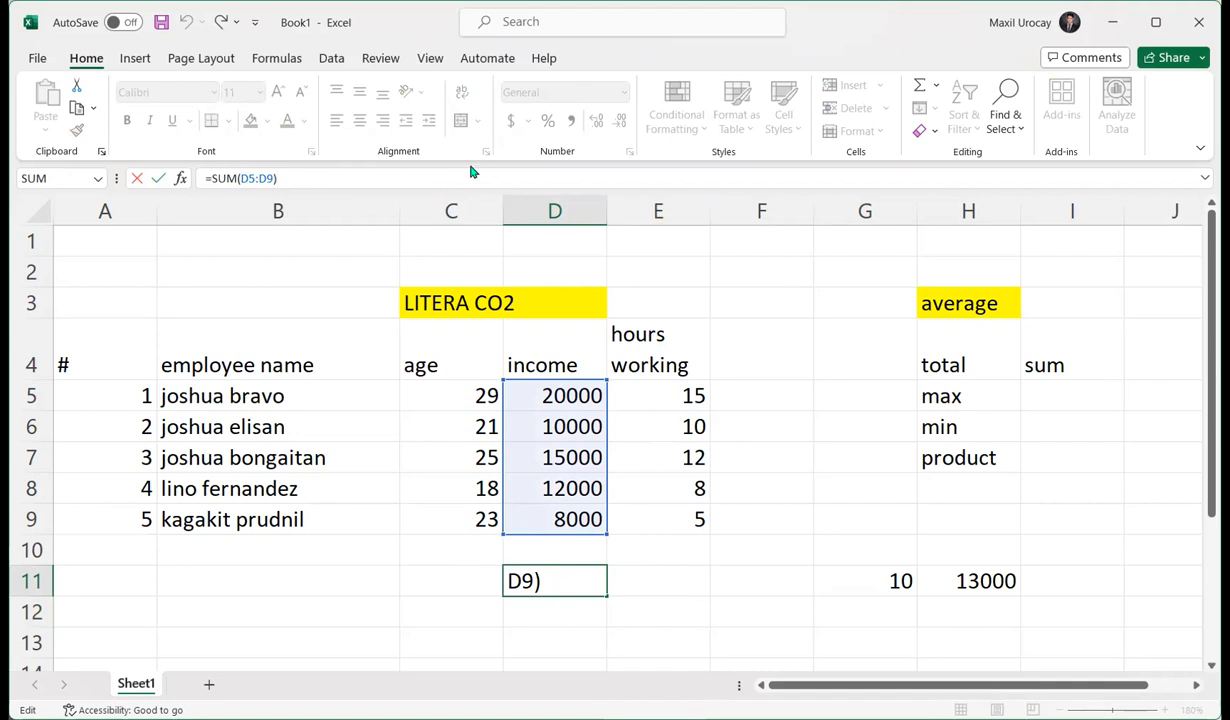
{"action": "key", "text": "Return"}
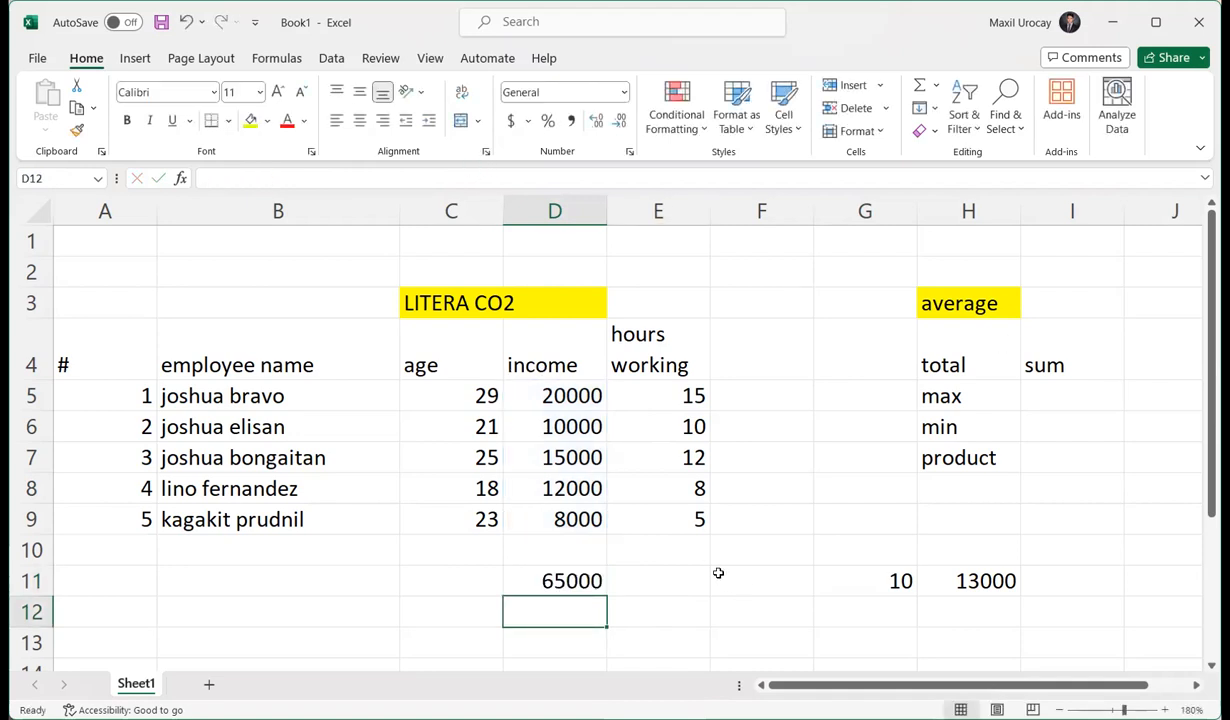
- Calculate the total working hours in cell E11 with the SUM function over E5:E9
{"action": "left_click", "coordinate": [695, 541]}
{"action": "left_click", "coordinate": [681, 581]}
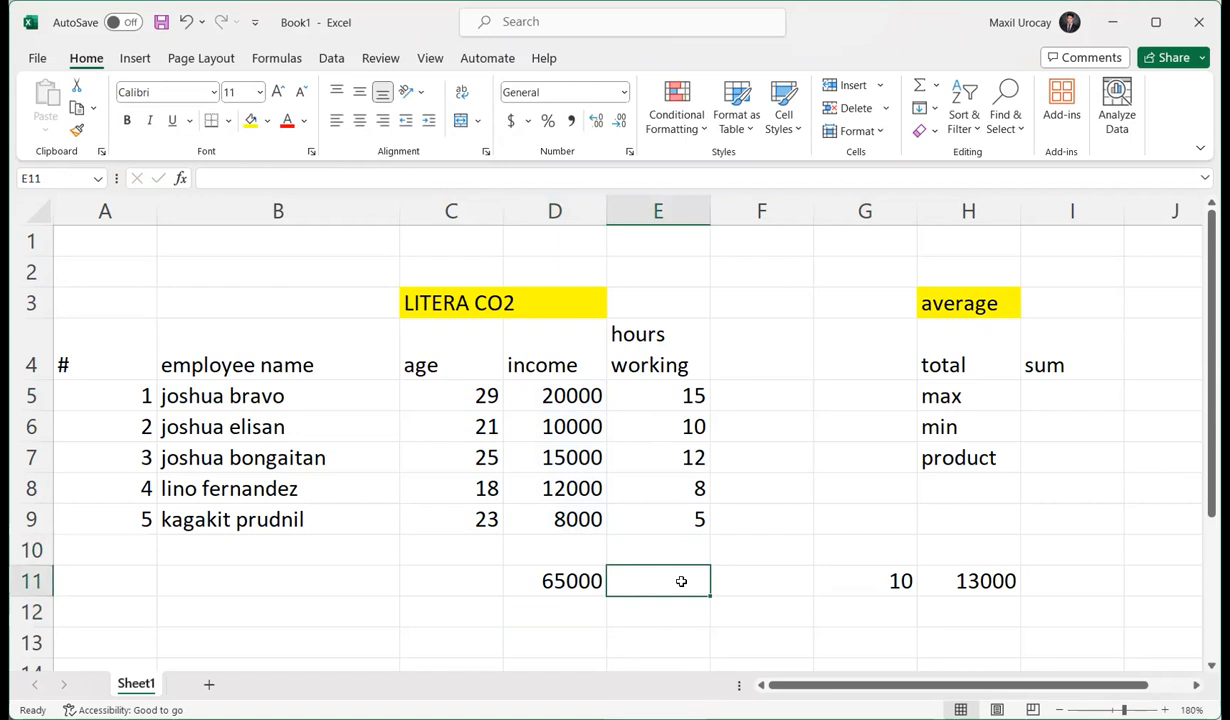
{"action": "type", "text": "="}
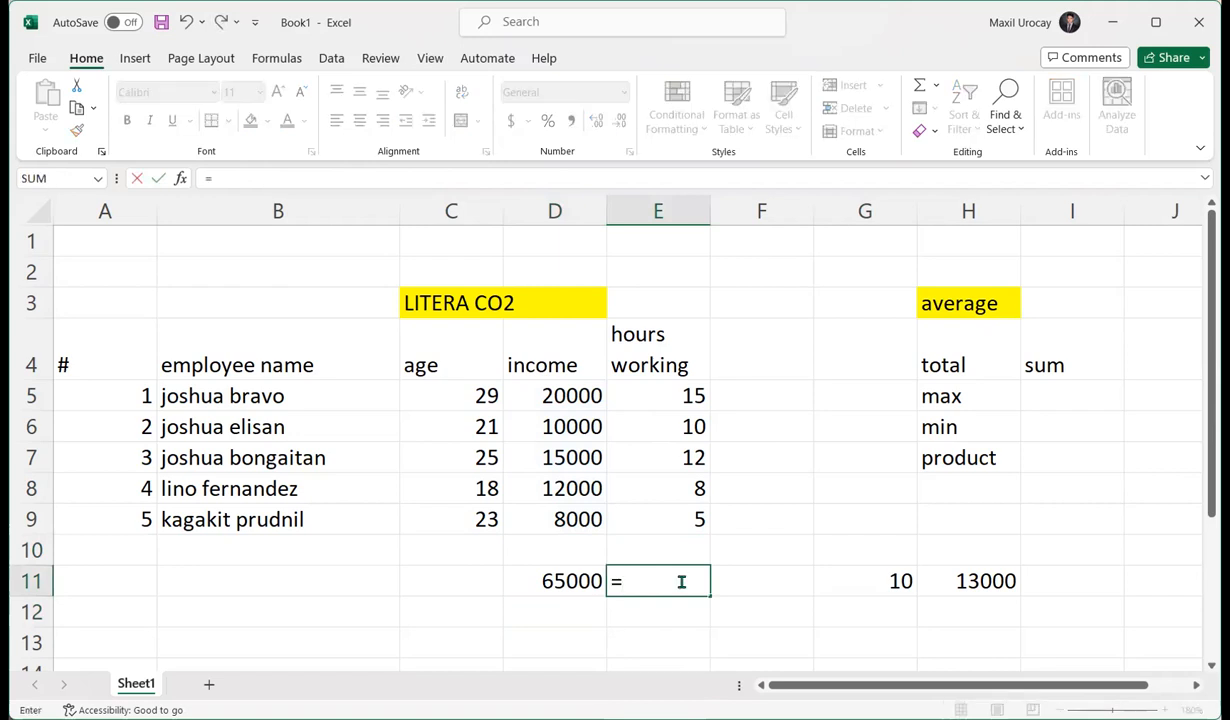
{"action": "type", "text": "sum"}
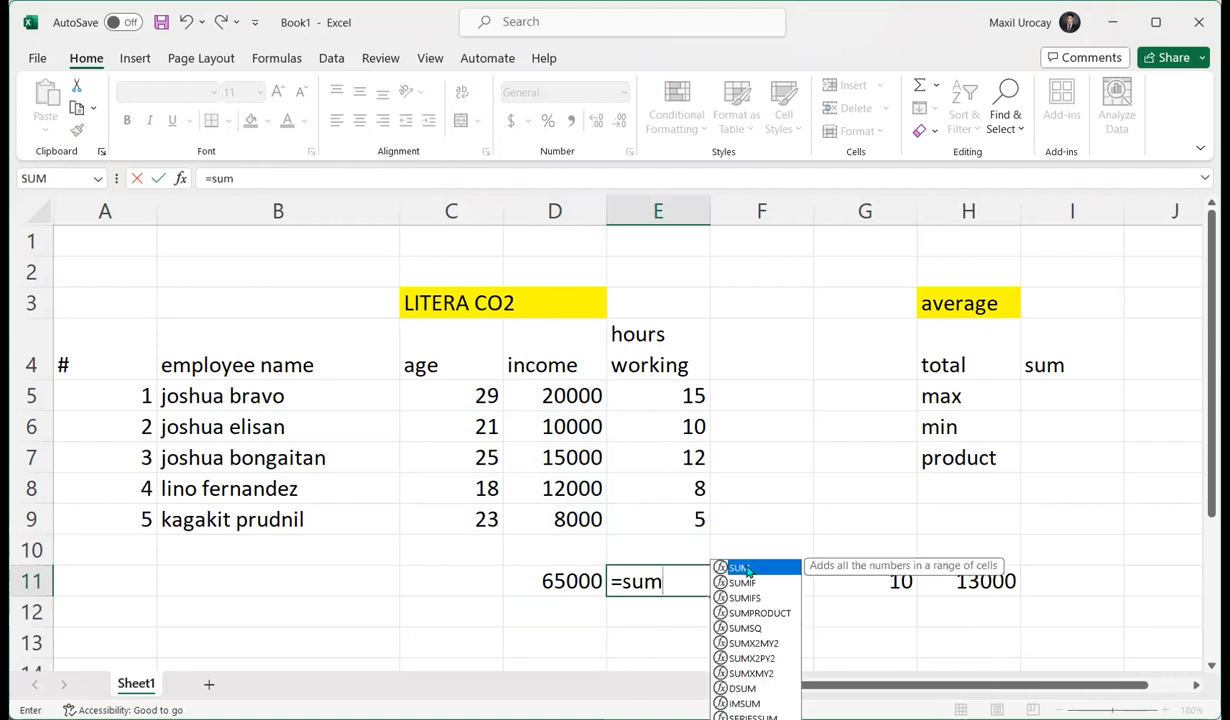
{"action": "key", "text": "Tab"}
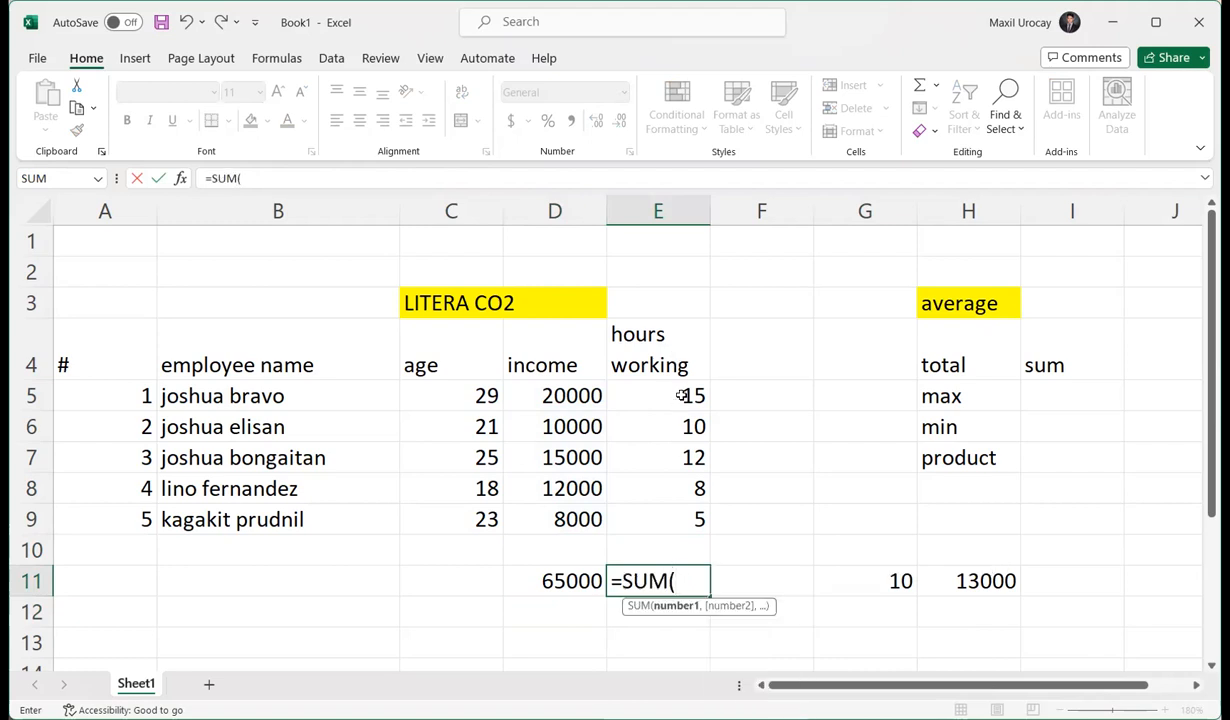
{"action": "left_click", "coordinate": [678, 395]}
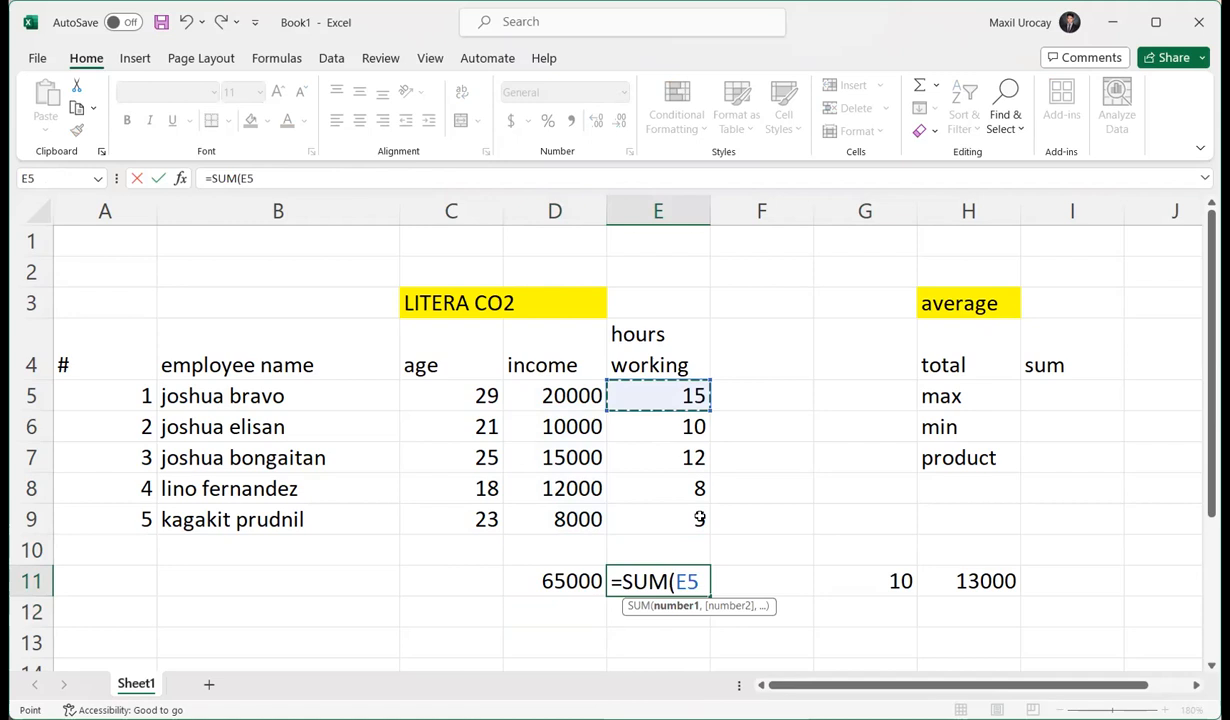
{"action": "left_click", "coordinate": [700, 518], "text": "shift"}
{"action": "key", "text": "Return"}
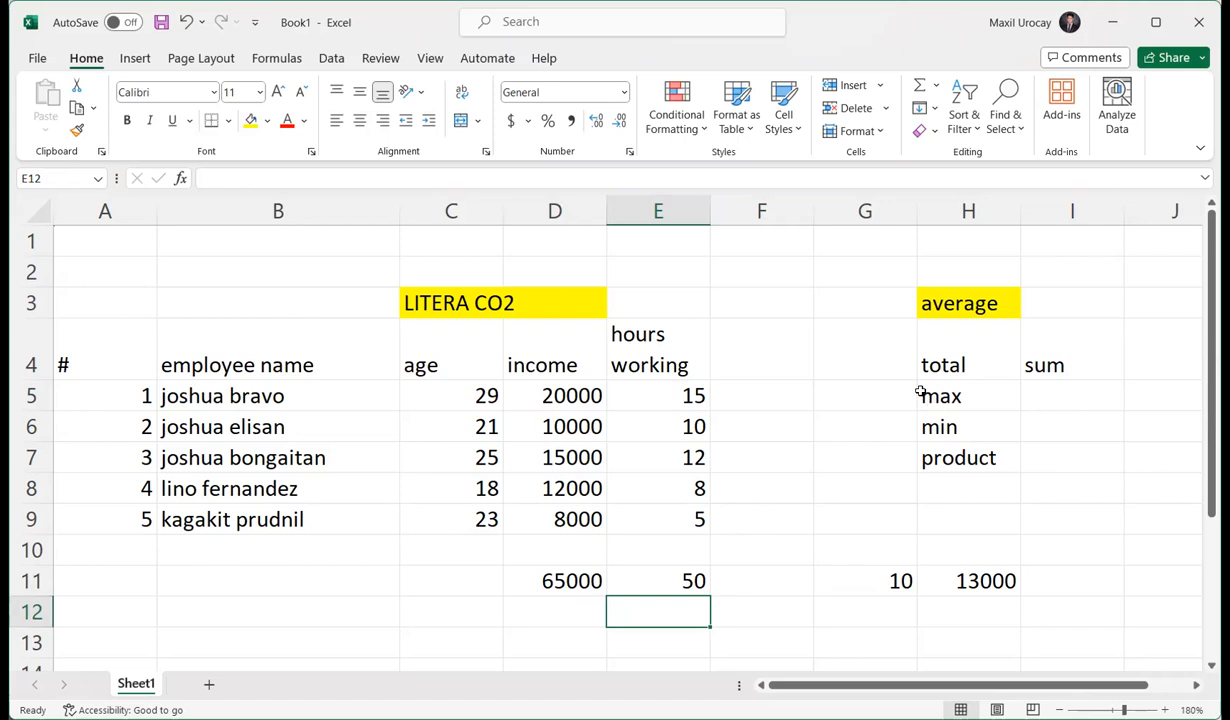
{"action": "left_click", "coordinate": [863, 372]}
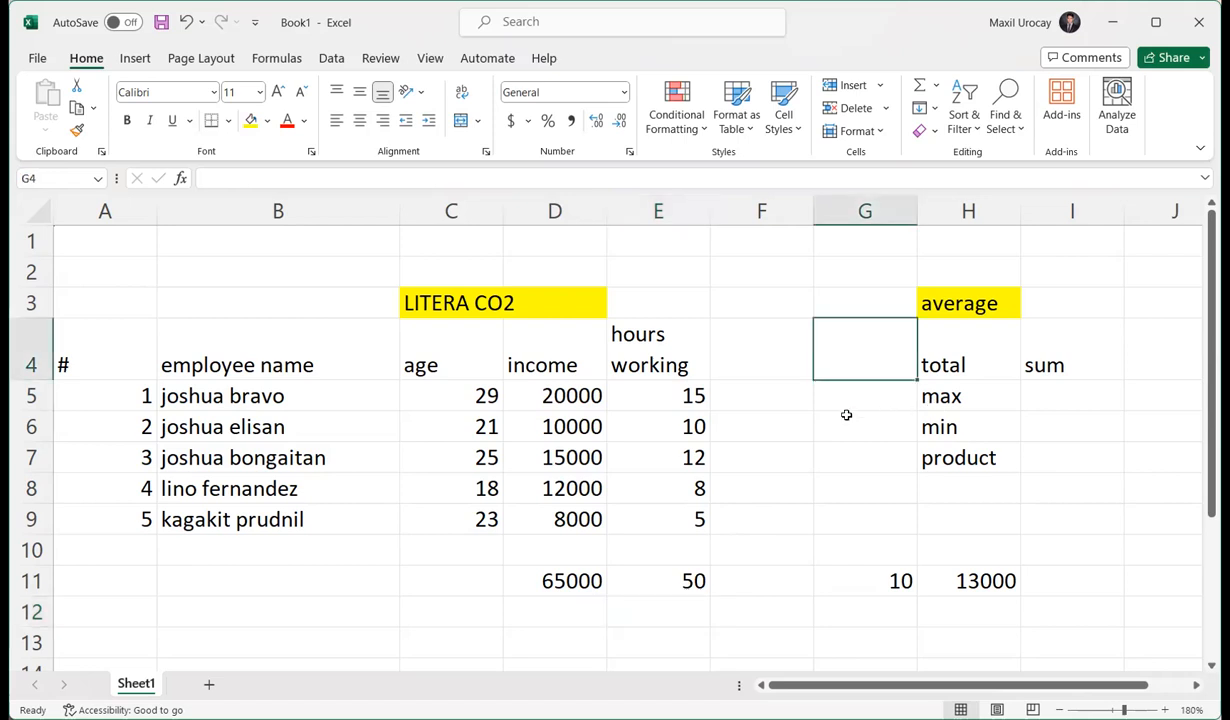
{"action": "type", "text": "="}
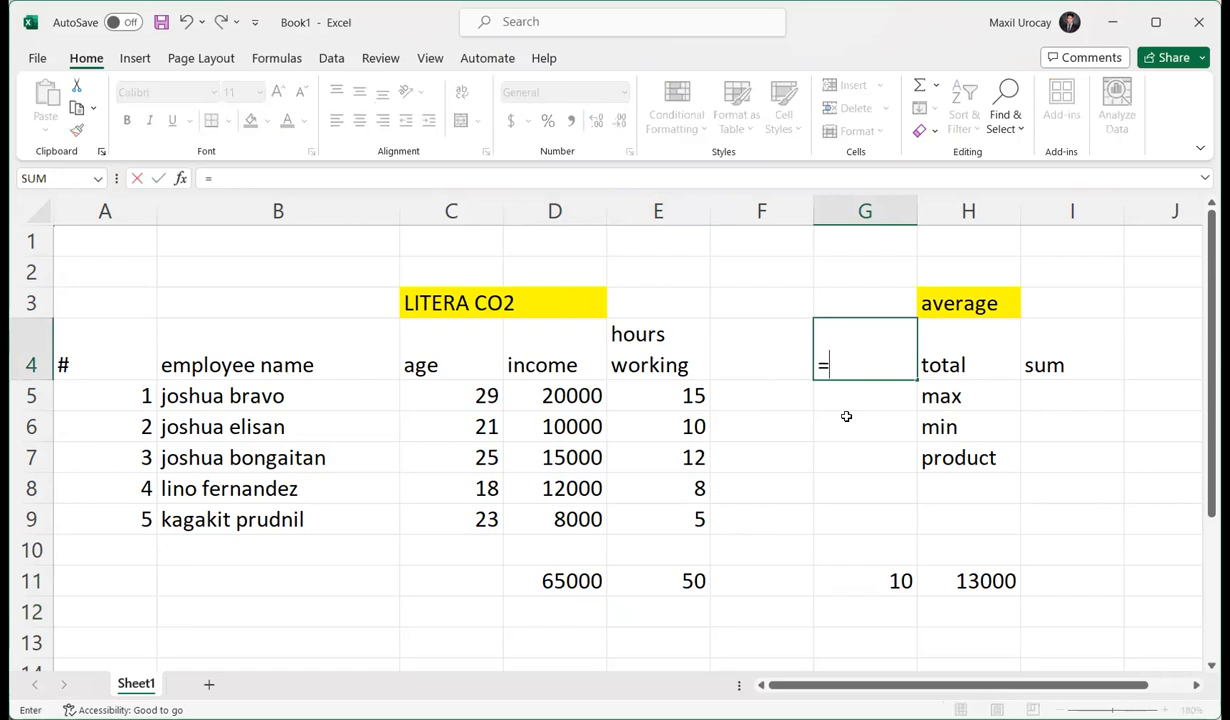
{"action": "type", "text": "su,"}
{"action": "key", "text": "BackSpace"}
{"action": "type", "text": "m"}
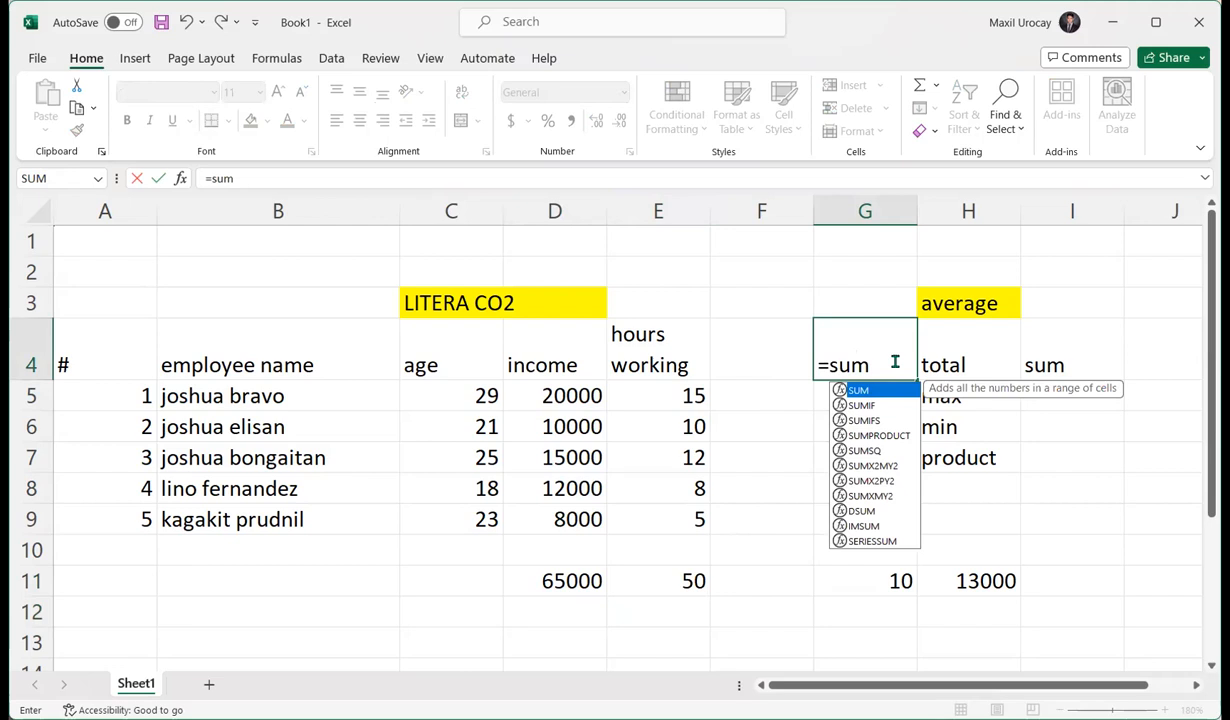
{"action": "key", "text": "shift+Home"}
{"action": "key", "text": "BackSpace"}
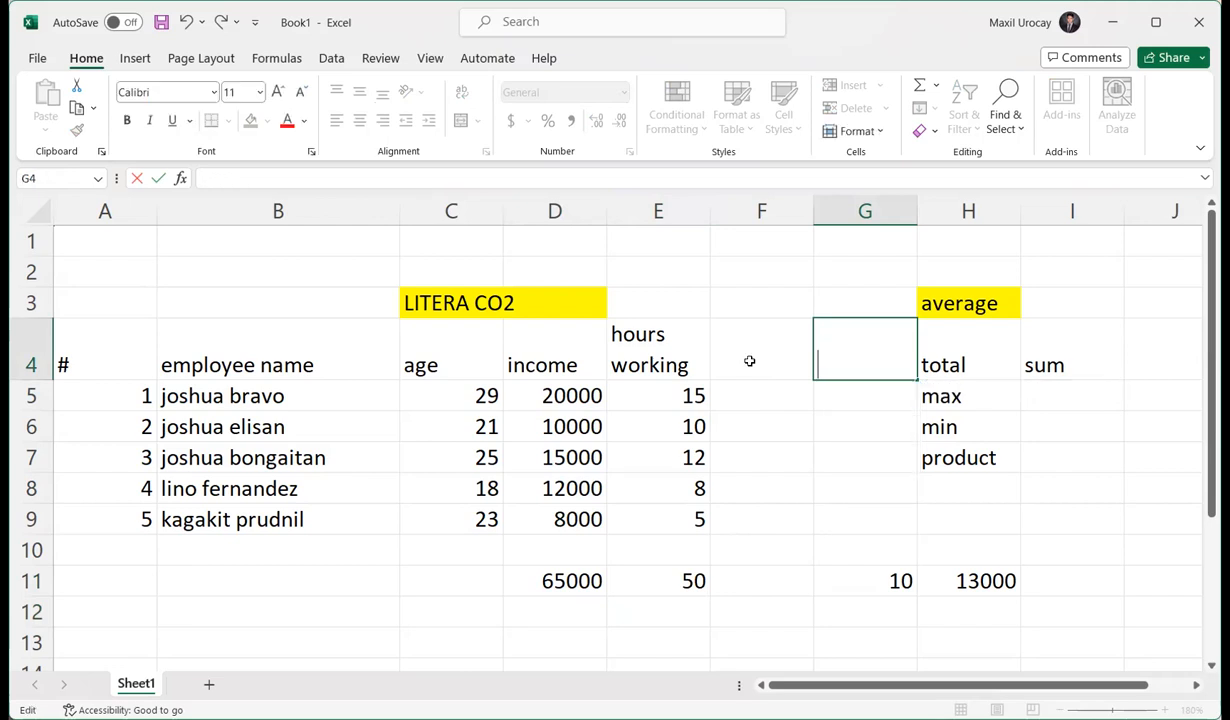
{"action": "left_click", "coordinate": [1058, 417]}
- Highlight the total and sum labels in cells H4:I4 with yellow fill
{"action": "left_click_drag", "start_coordinate": [931, 343], "coordinate": [1043, 357]}
{"action": "left_click", "coordinate": [250, 121]}
{"action": "left_click", "coordinate": [1063, 458]}
{"action": "left_click", "coordinate": [963, 401]}
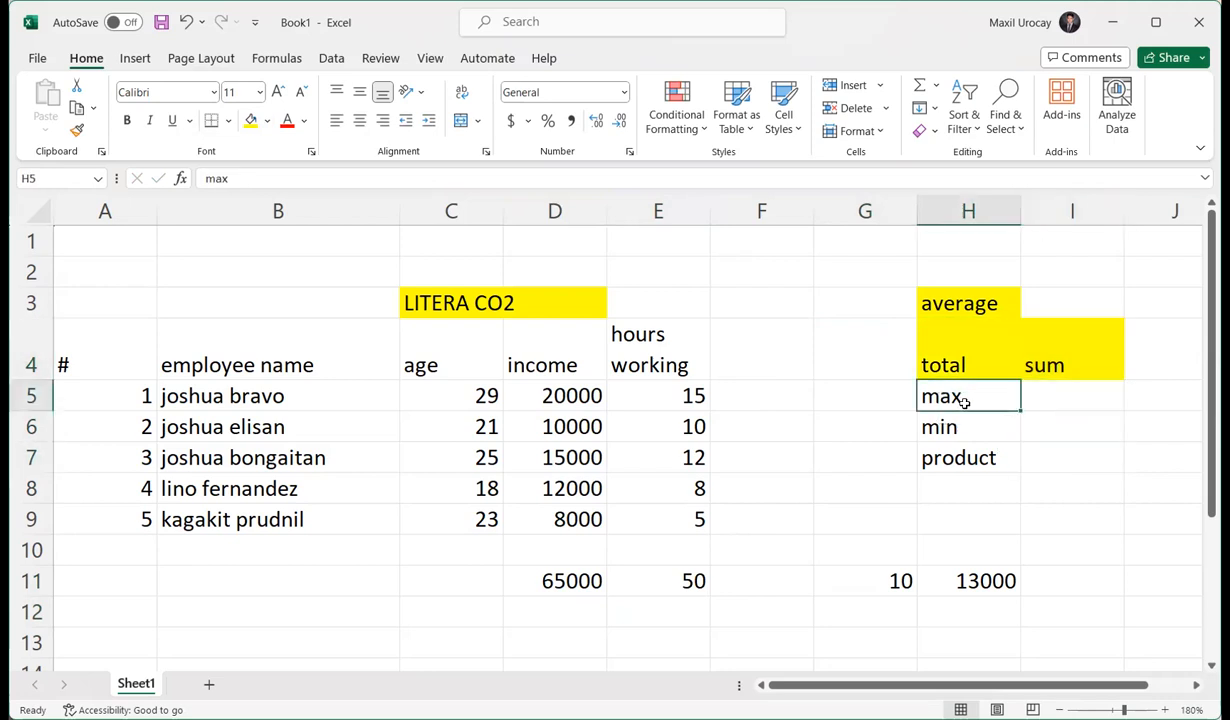
- Clear the average and total results from cells D11:H11, and select cell C11 below the age column
{"action": "left_click_drag", "start_coordinate": [532, 590], "coordinate": [988, 580]}
{"action": "key", "text": "Delete"}
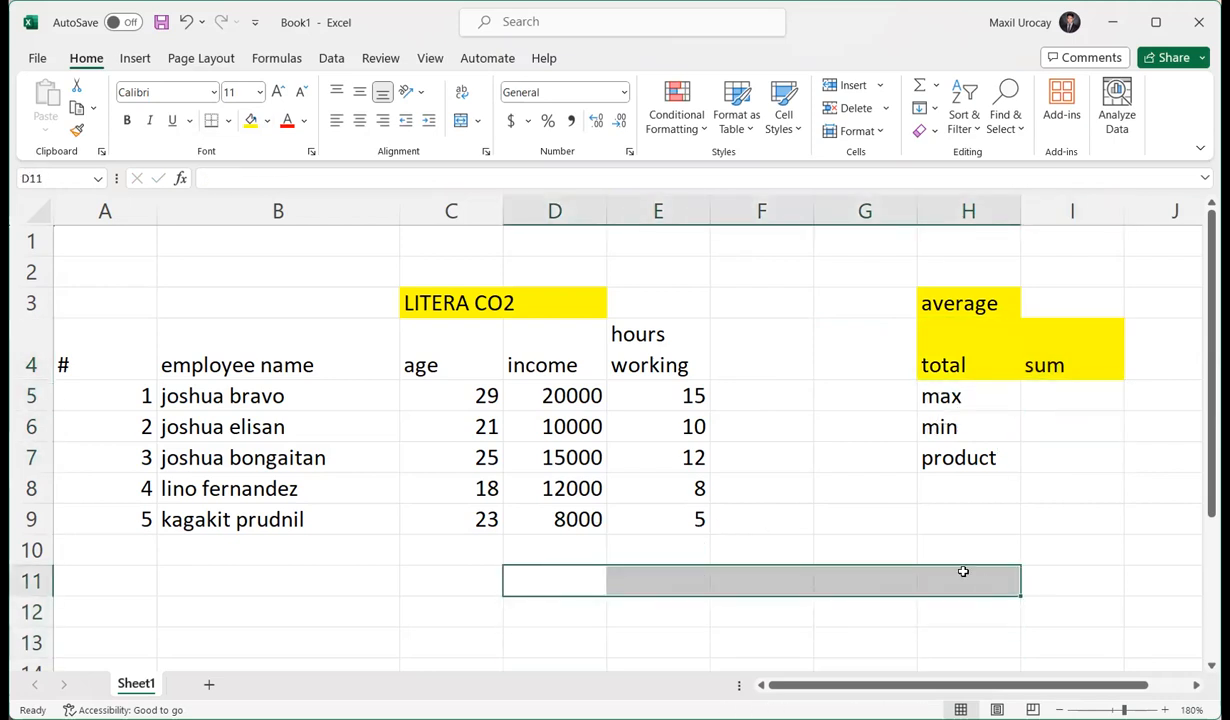
{"action": "left_click", "coordinate": [960, 573]}
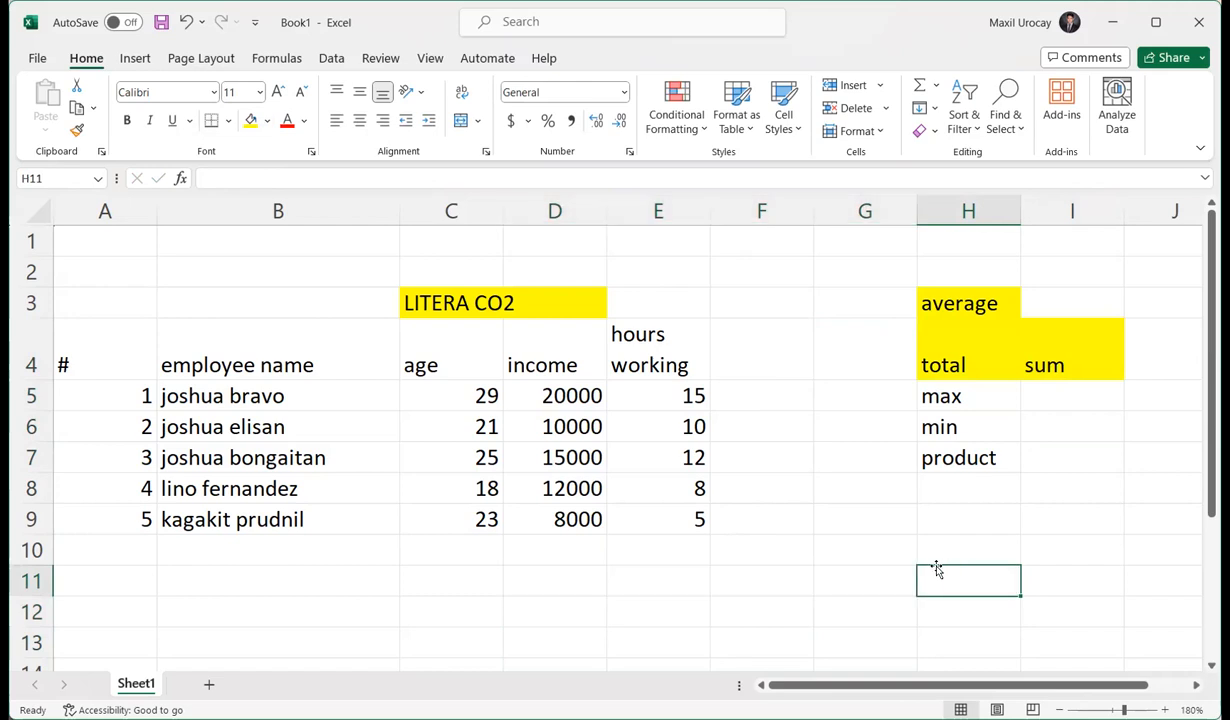
{"action": "left_click", "coordinate": [955, 405]}
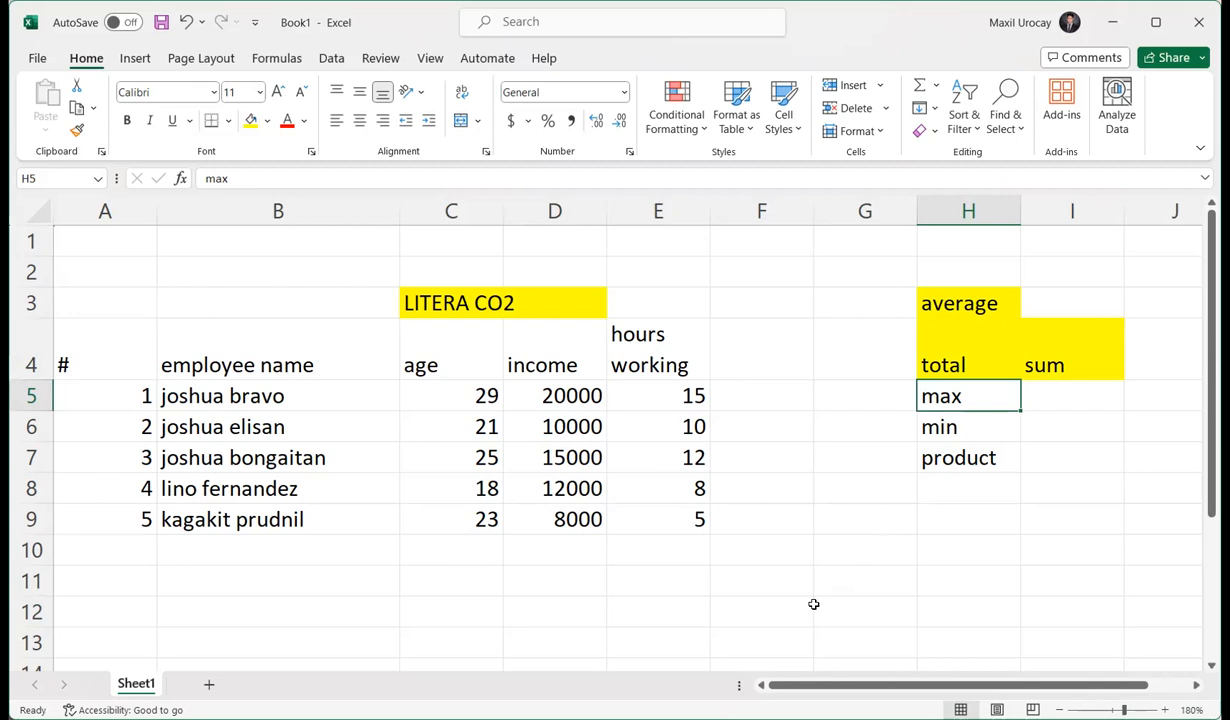
{"action": "left_click", "coordinate": [442, 582]}
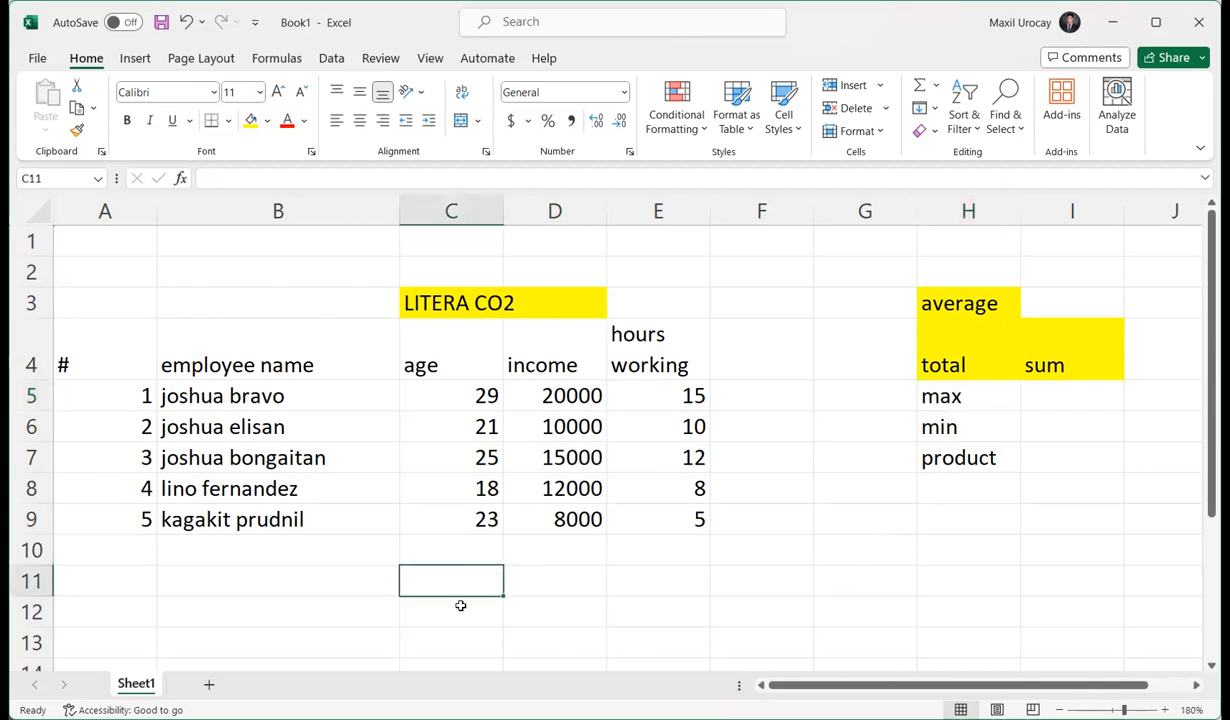
- Calculate the highest age in cell C11 with the formula =MAX(C5:C9), and review the formula
{"action": "type", "text": "="}
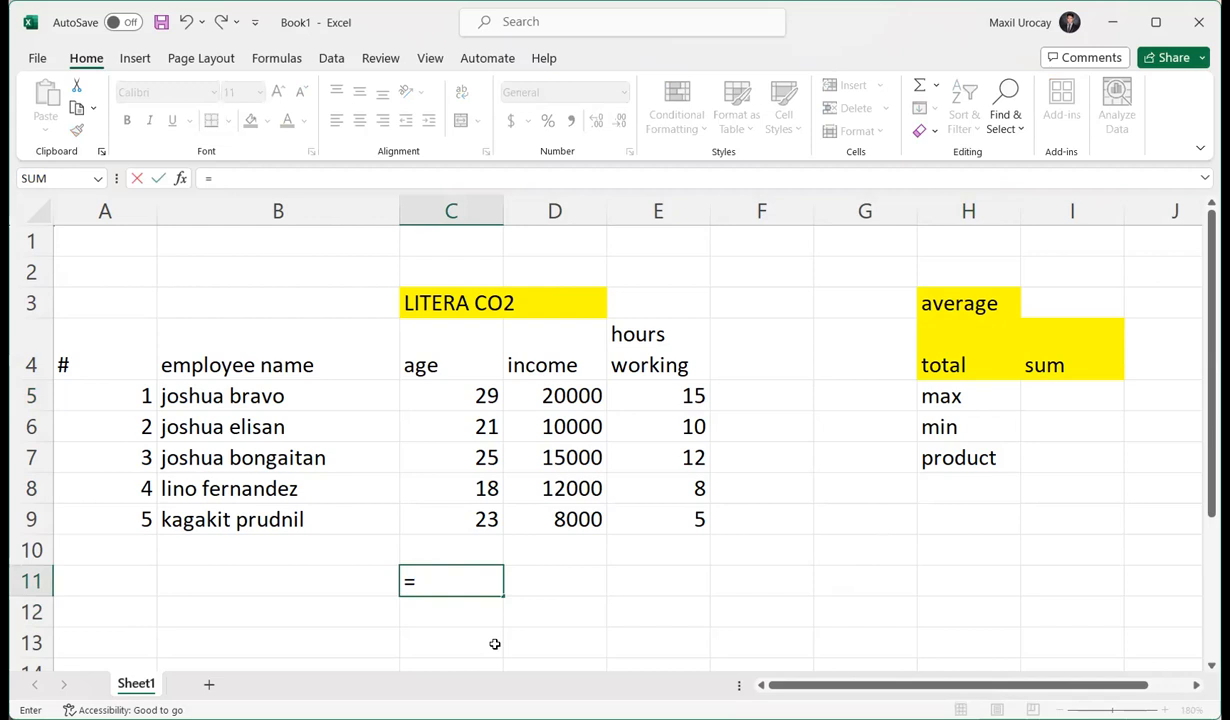
{"action": "type", "text": "max"}
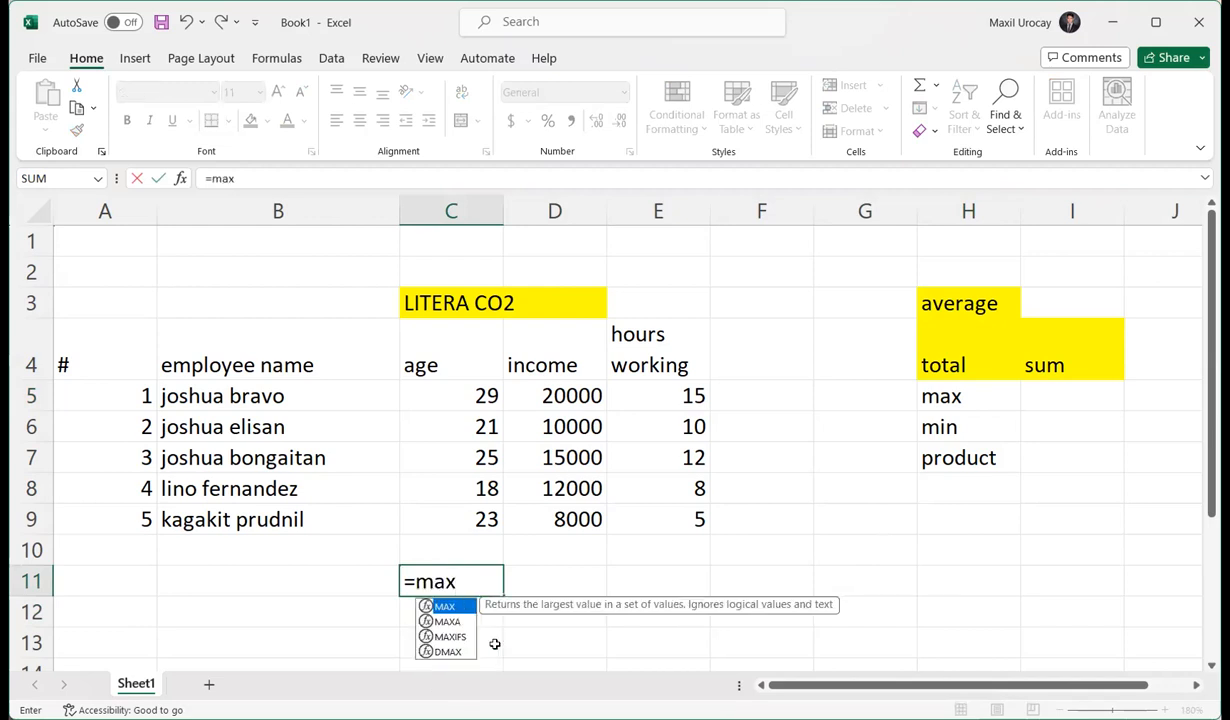
{"action": "double_click", "coordinate": [447, 607]}
{"action": "left_click_drag", "start_coordinate": [470, 395], "coordinate": [493, 521]}
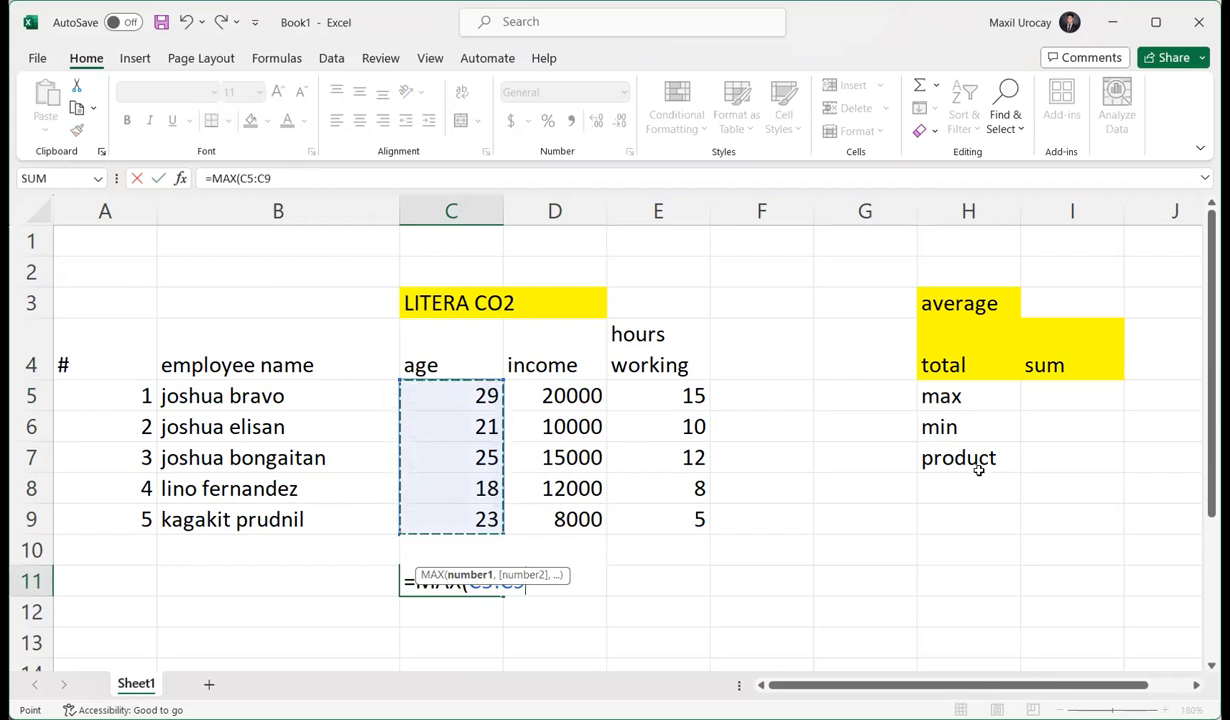
{"action": "key", "text": "Return"}
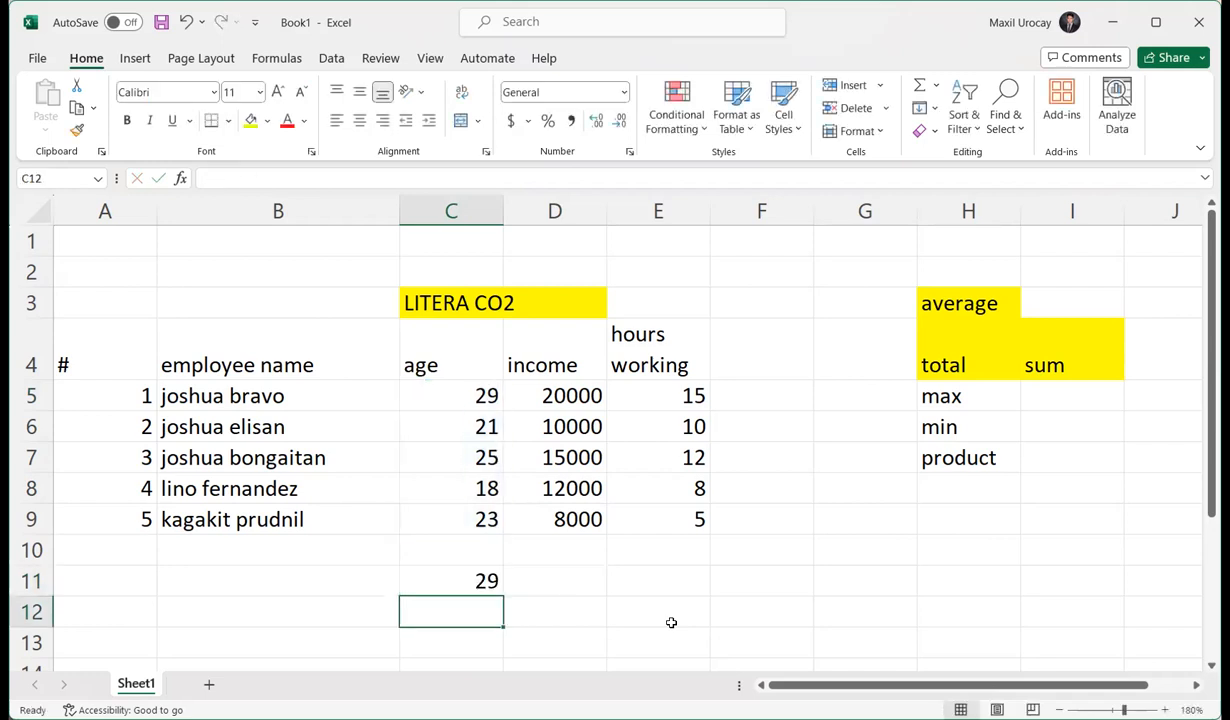
{"action": "left_click", "coordinate": [481, 572]}
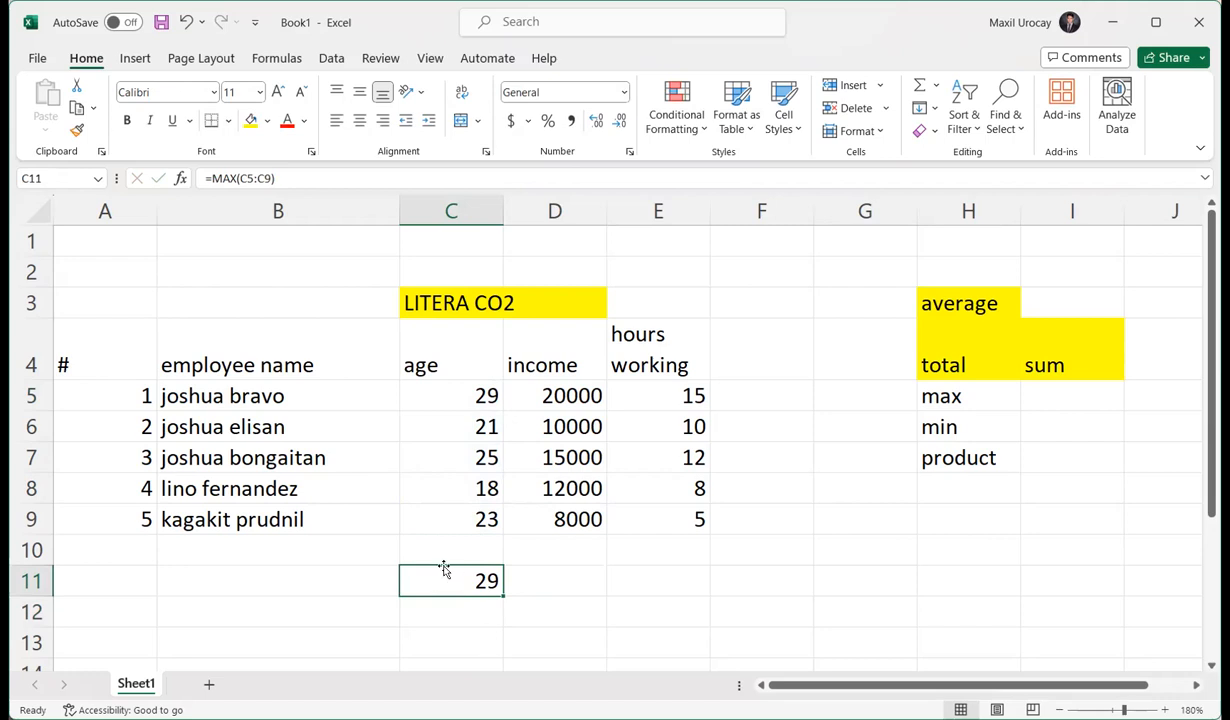
- Calculate the highest income in cell D11 with the formula =MAX(D5:D9), and review the formula
{"action": "left_click", "coordinate": [584, 573]}
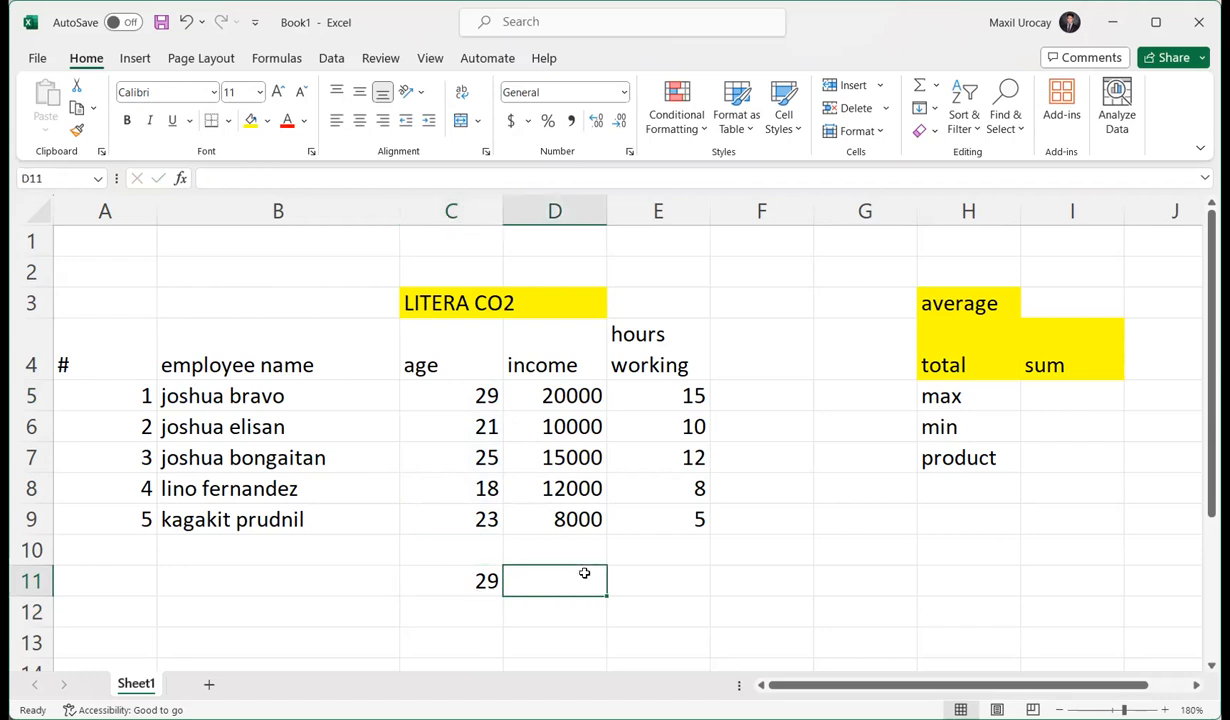
{"action": "type", "text": "="}
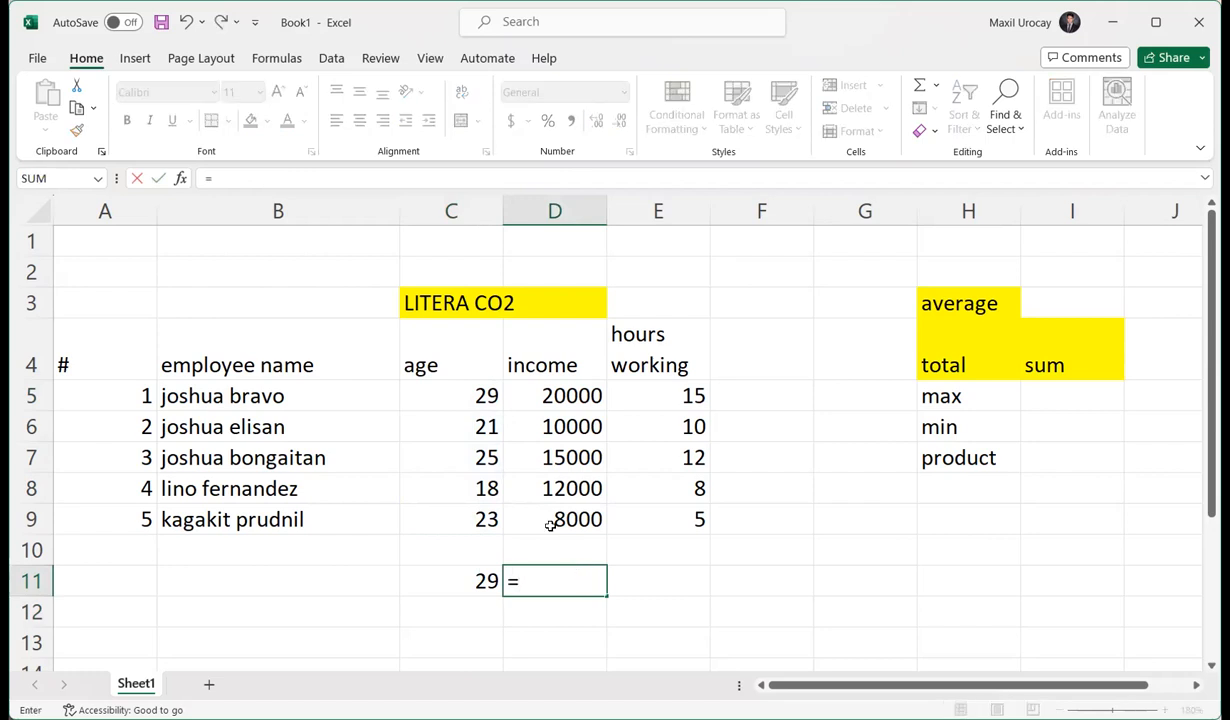
{"action": "type", "text": "max"}
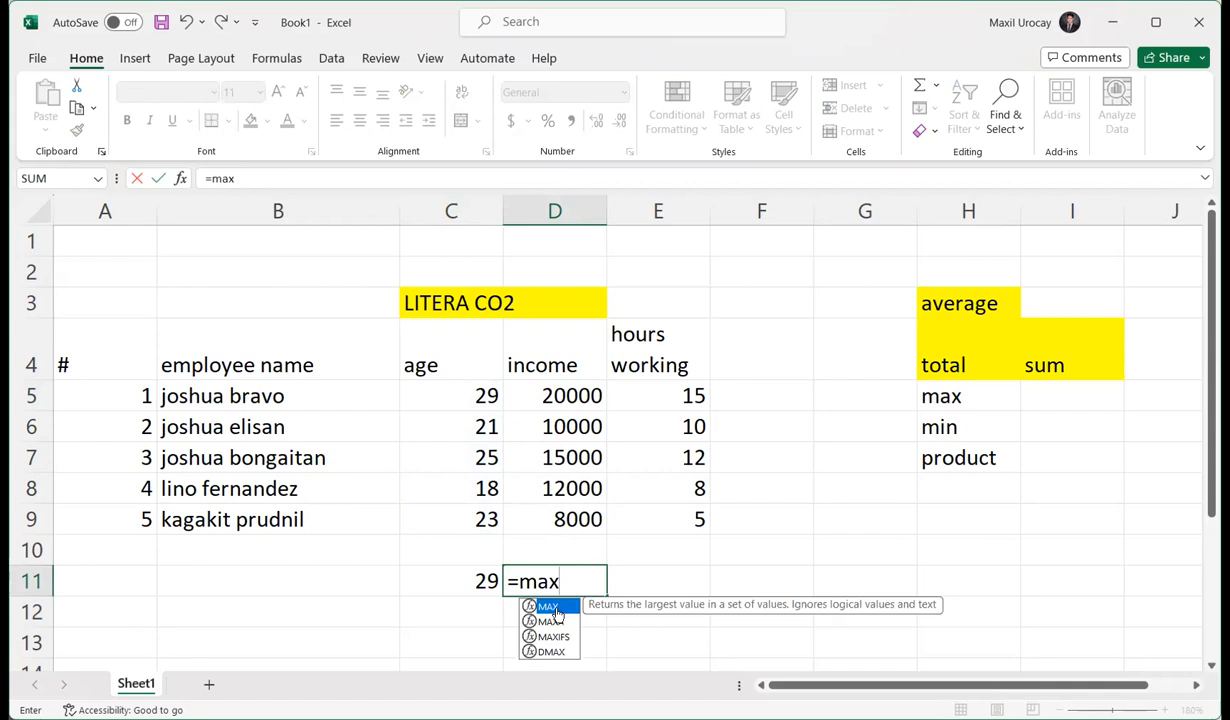
{"action": "key", "text": "Tab"}
{"action": "left_click", "coordinate": [571, 388]}
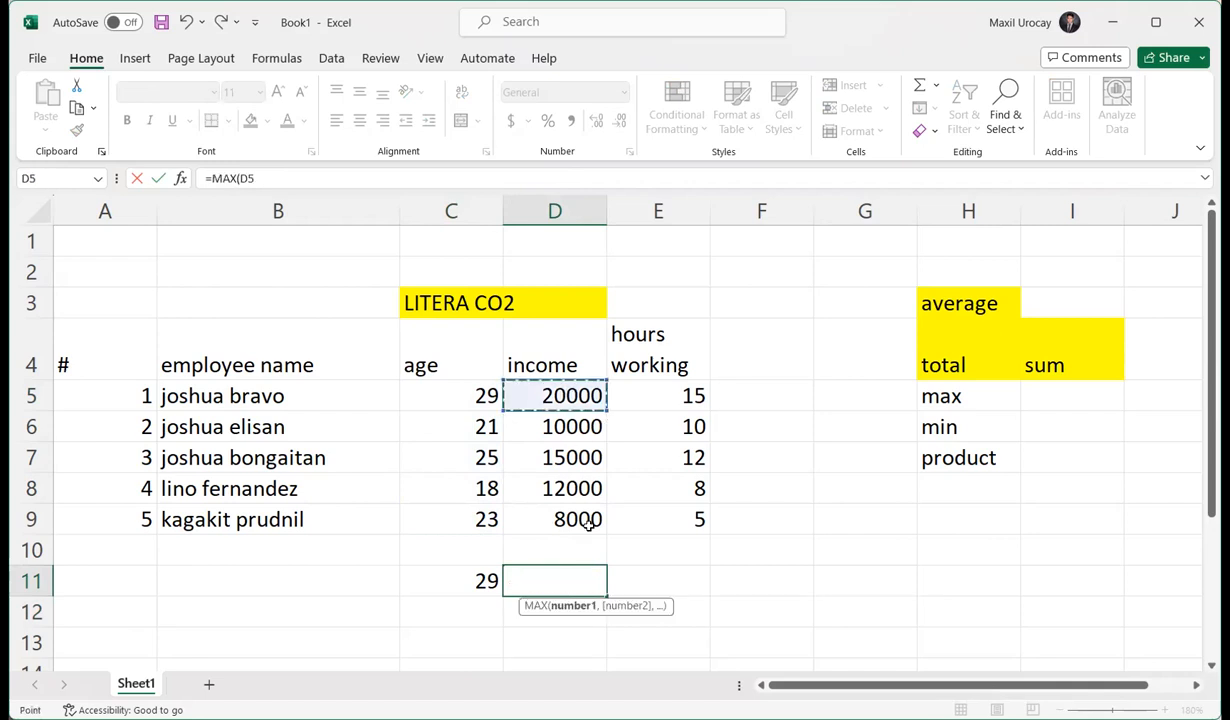
{"action": "key", "text": "ctrl+shift+Down"}
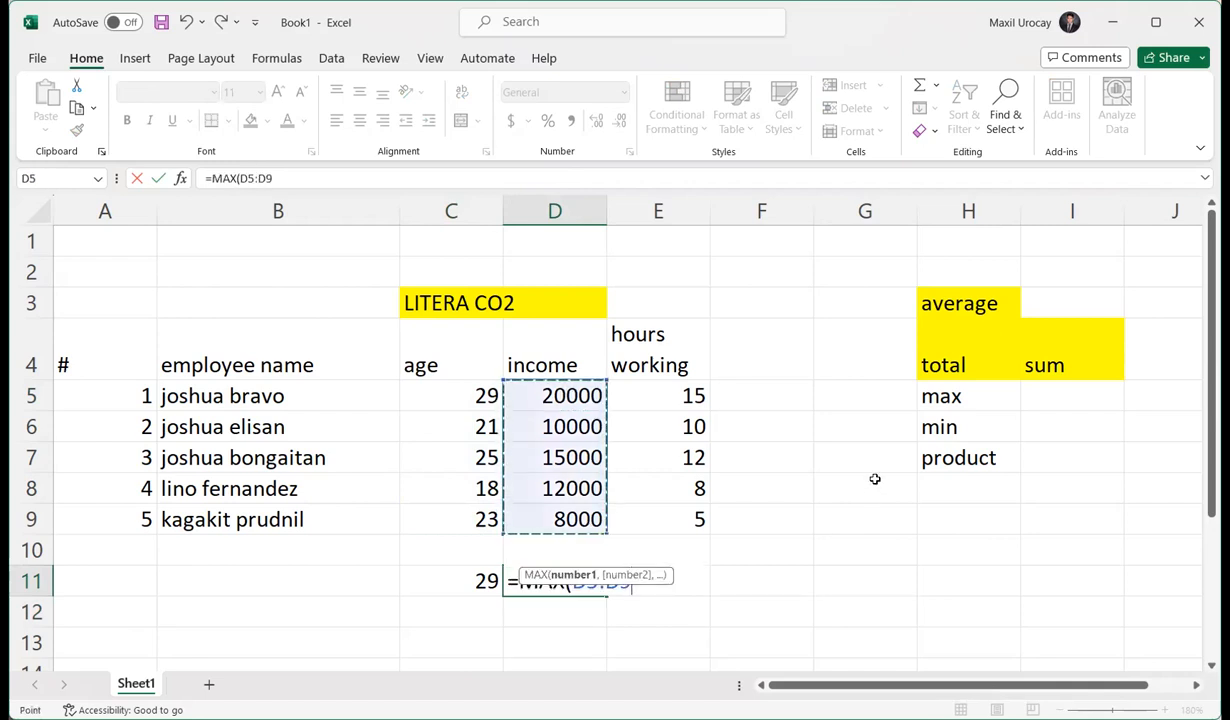
{"action": "key", "text": "Return"}
{"action": "left_click", "coordinate": [578, 572]}
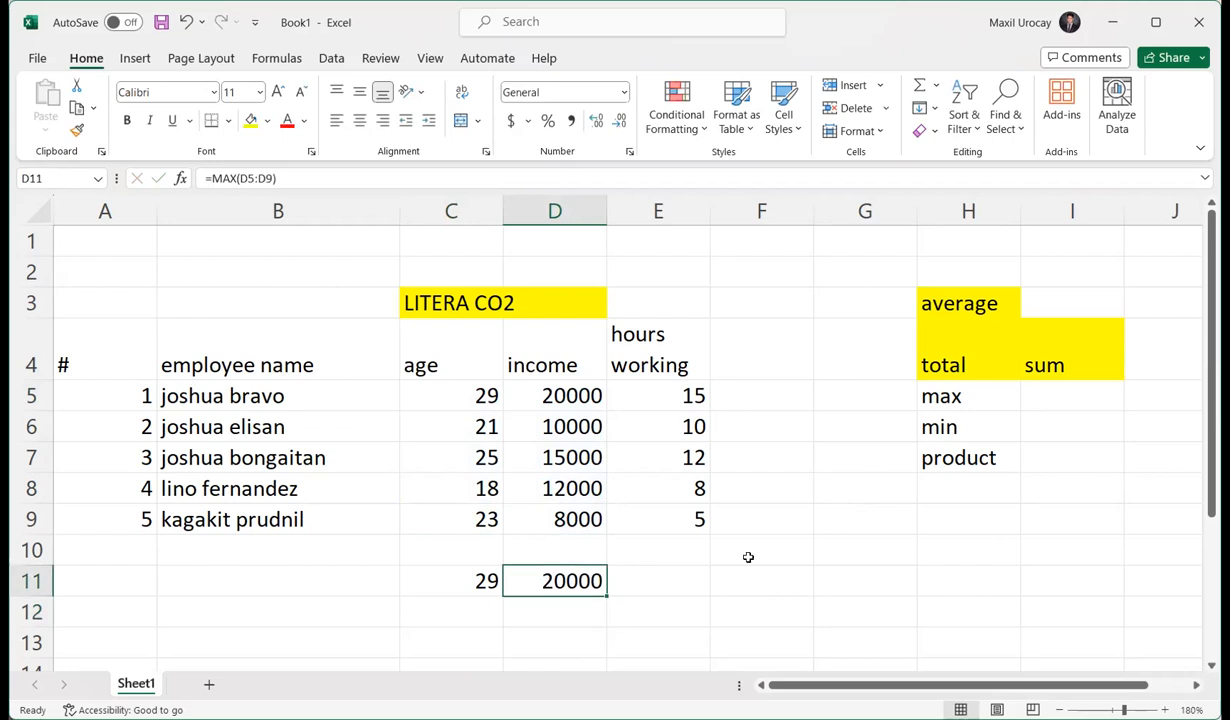
- Calculate the highest working hours in cell E11 with the MAX function over the hours working values
{"action": "left_click", "coordinate": [677, 570]}
{"action": "type", "text": "="}
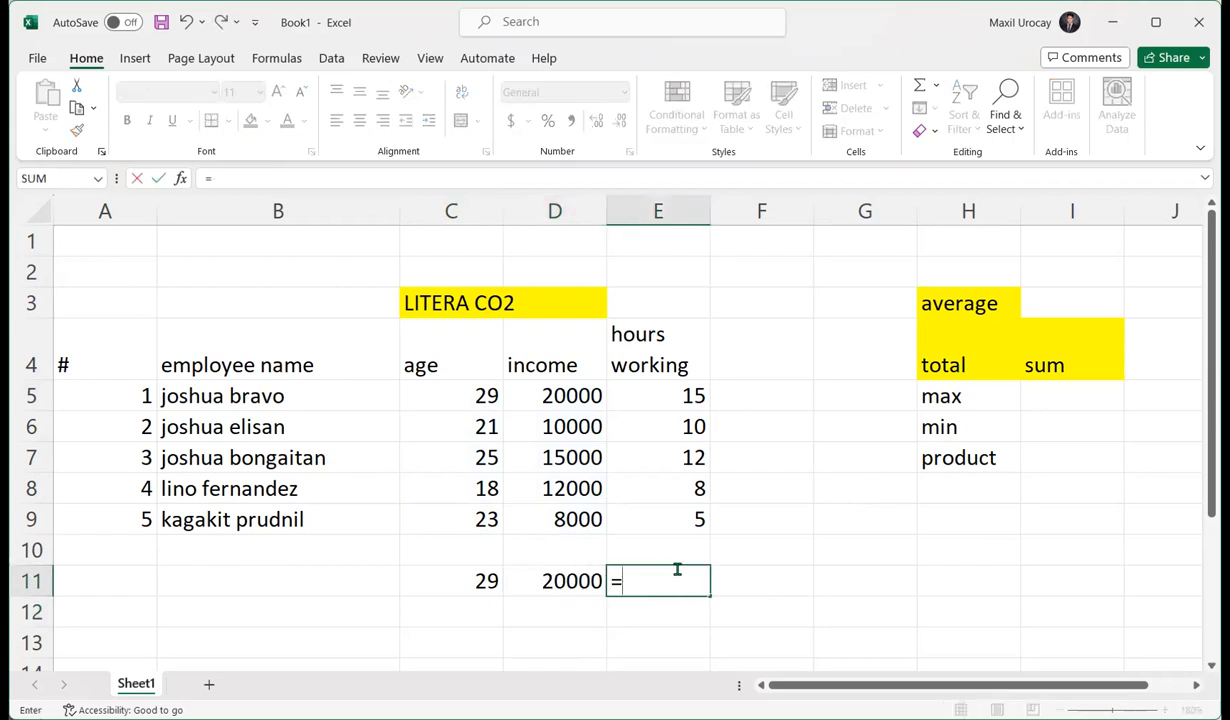
{"action": "type", "text": "m"}
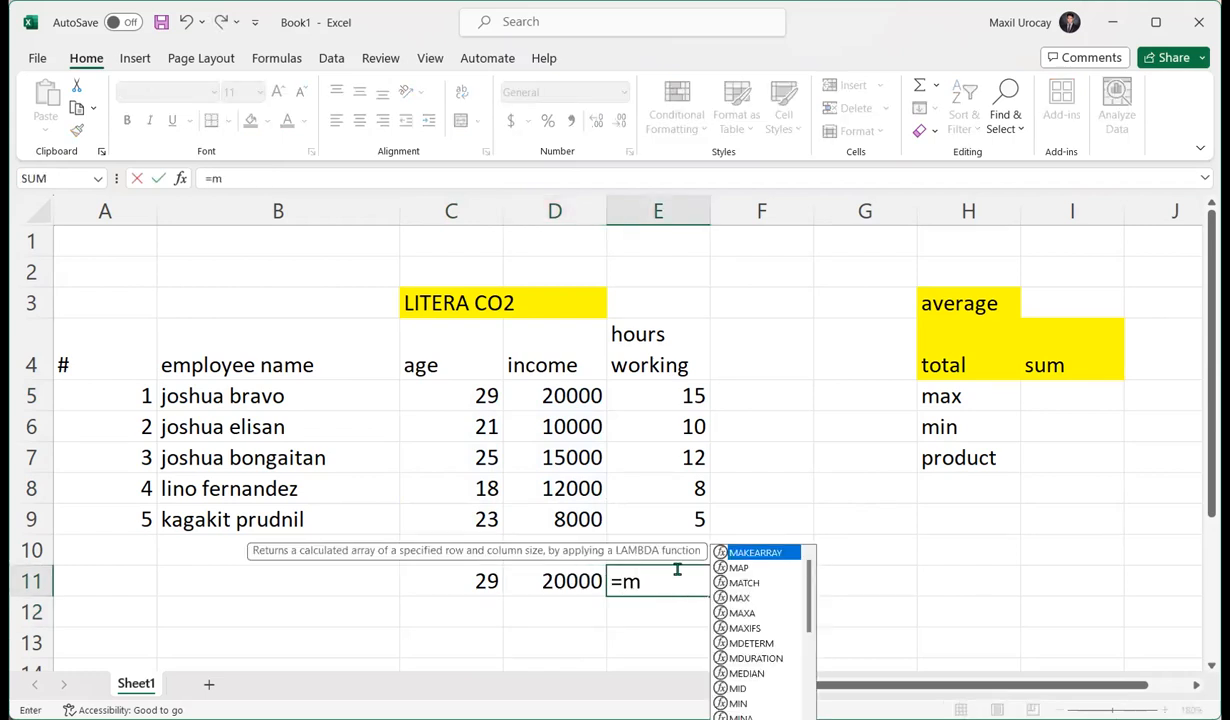
{"action": "type", "text": "ax"}
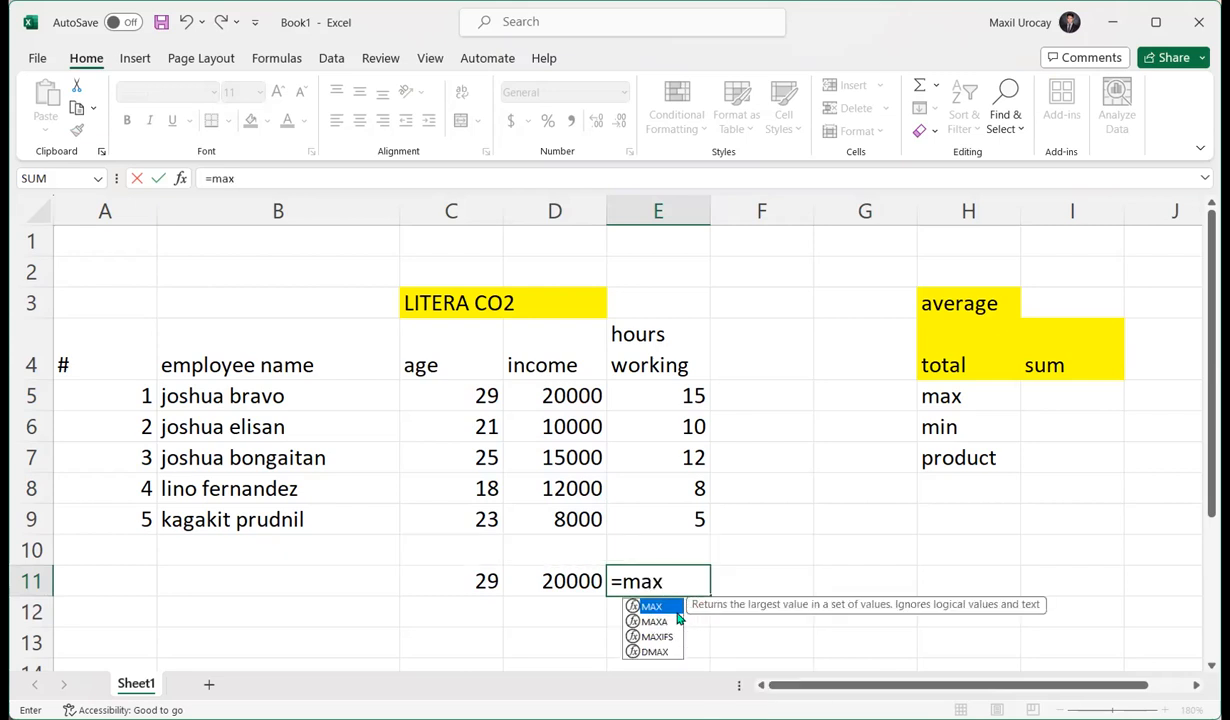
{"action": "double_click", "coordinate": [677, 607]}
{"action": "left_click", "coordinate": [650, 393]}
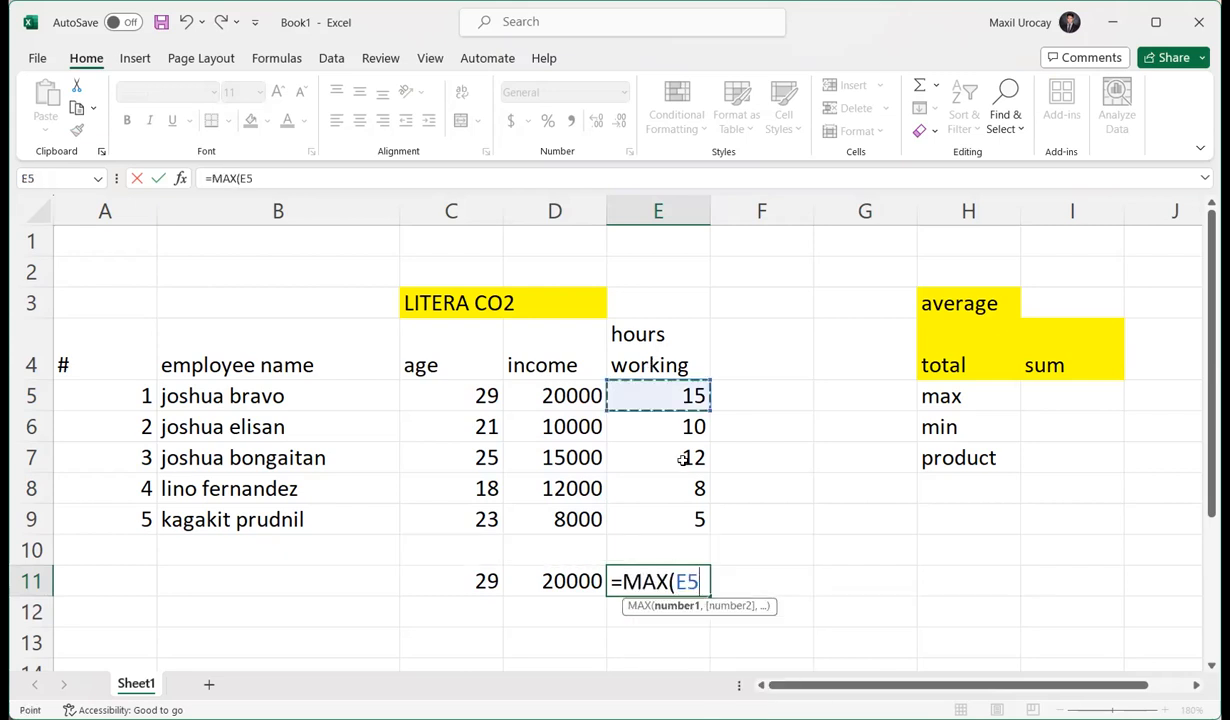
{"action": "key", "text": "Return"}
{"action": "left_click", "coordinate": [780, 612]}
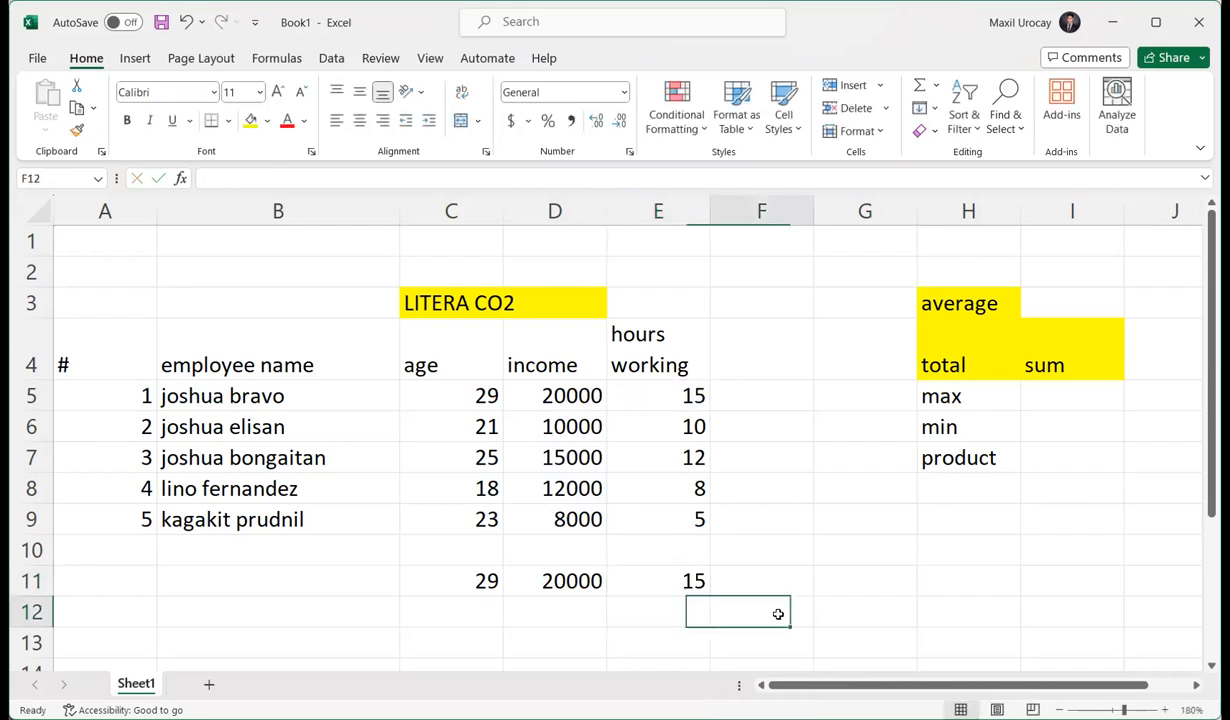
- Calculate the lowest age in cell C12 with the MIN function over C5:C9
{"action": "left_click", "coordinate": [469, 609]}
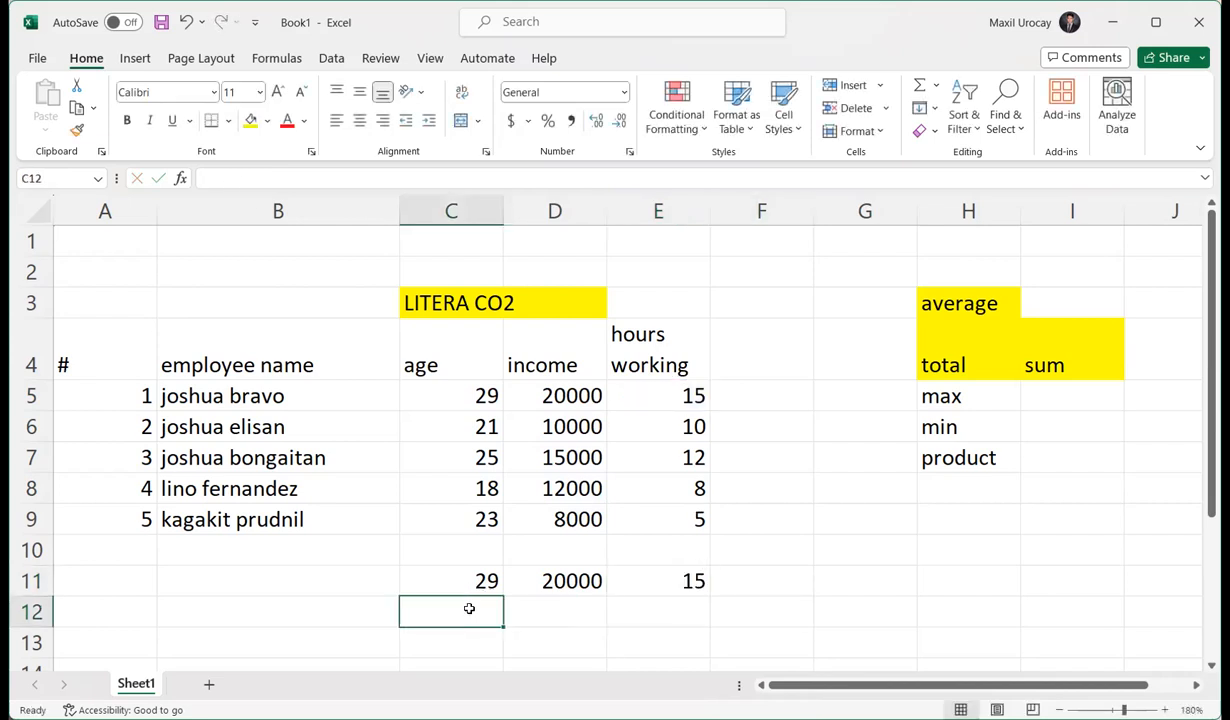
{"action": "type", "text": "="}
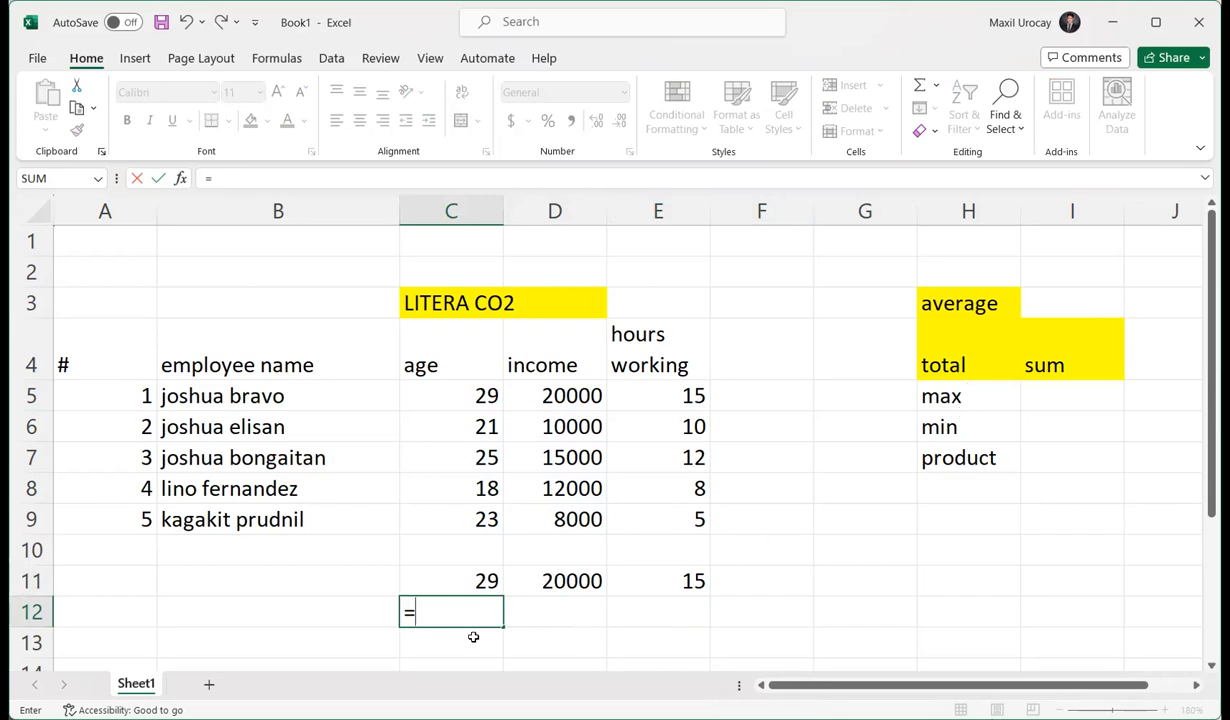
{"action": "type", "text": "min"}
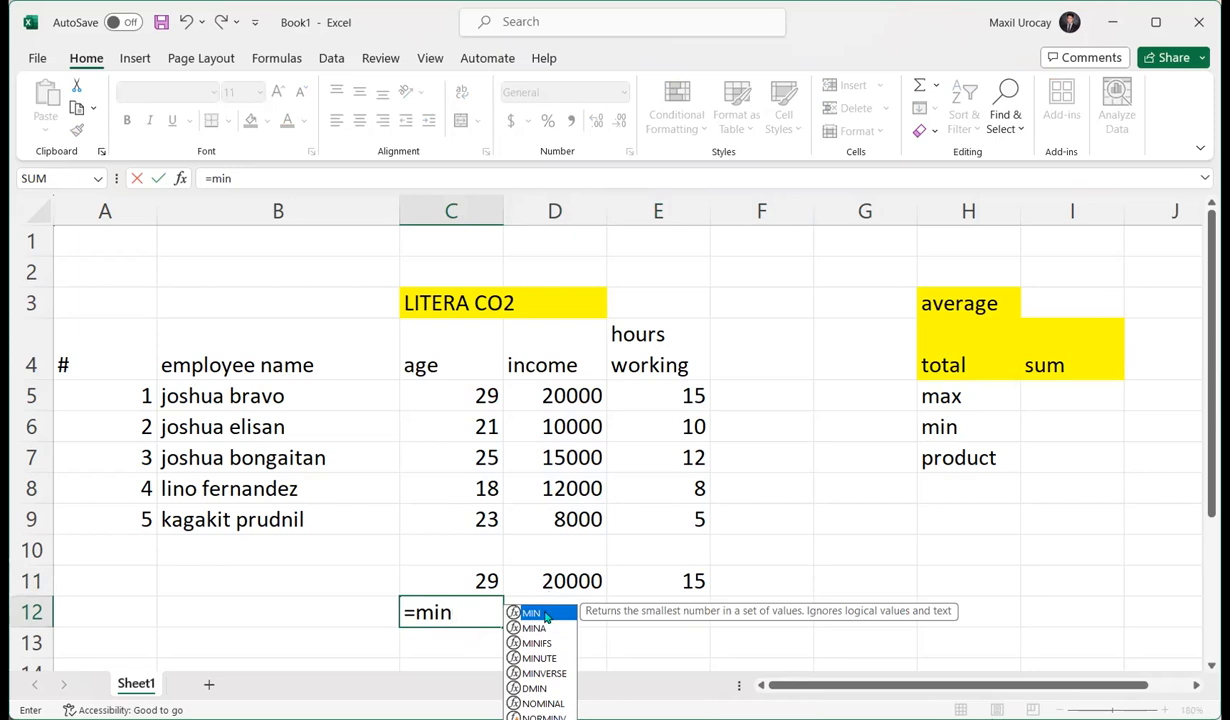
{"action": "key", "text": "Tab"}
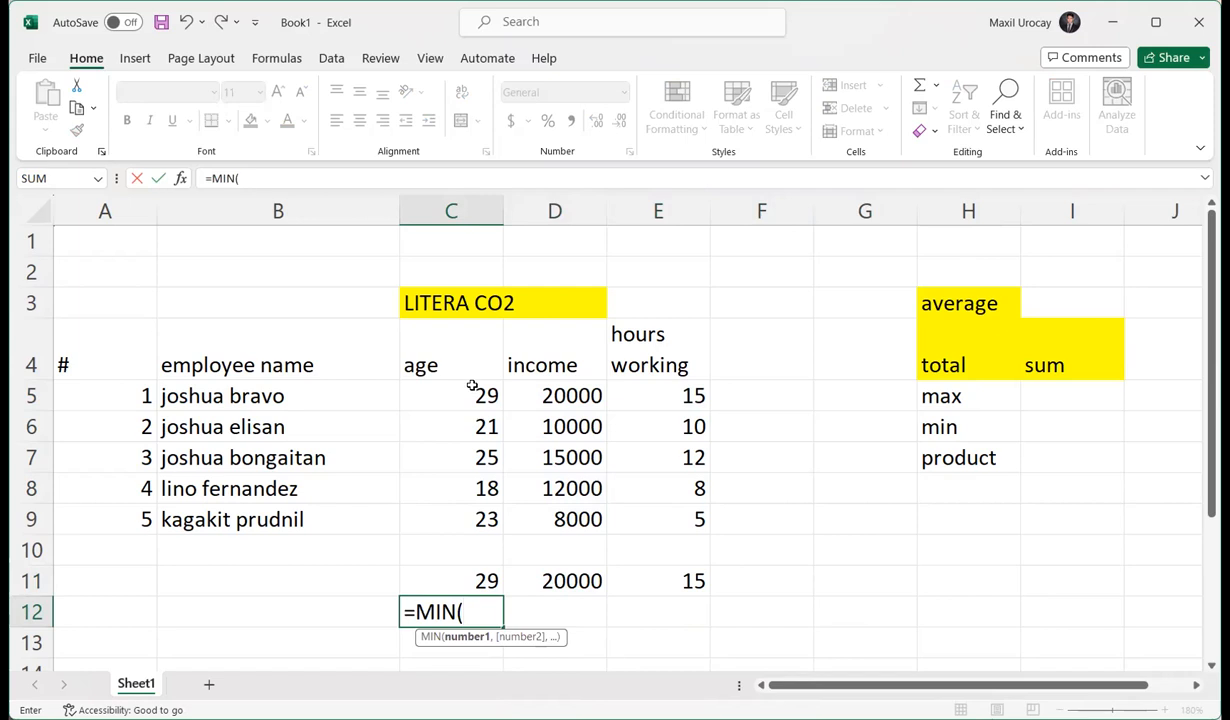
{"action": "left_click", "coordinate": [473, 395]}
{"action": "left_click", "coordinate": [450, 514], "text": "shift"}
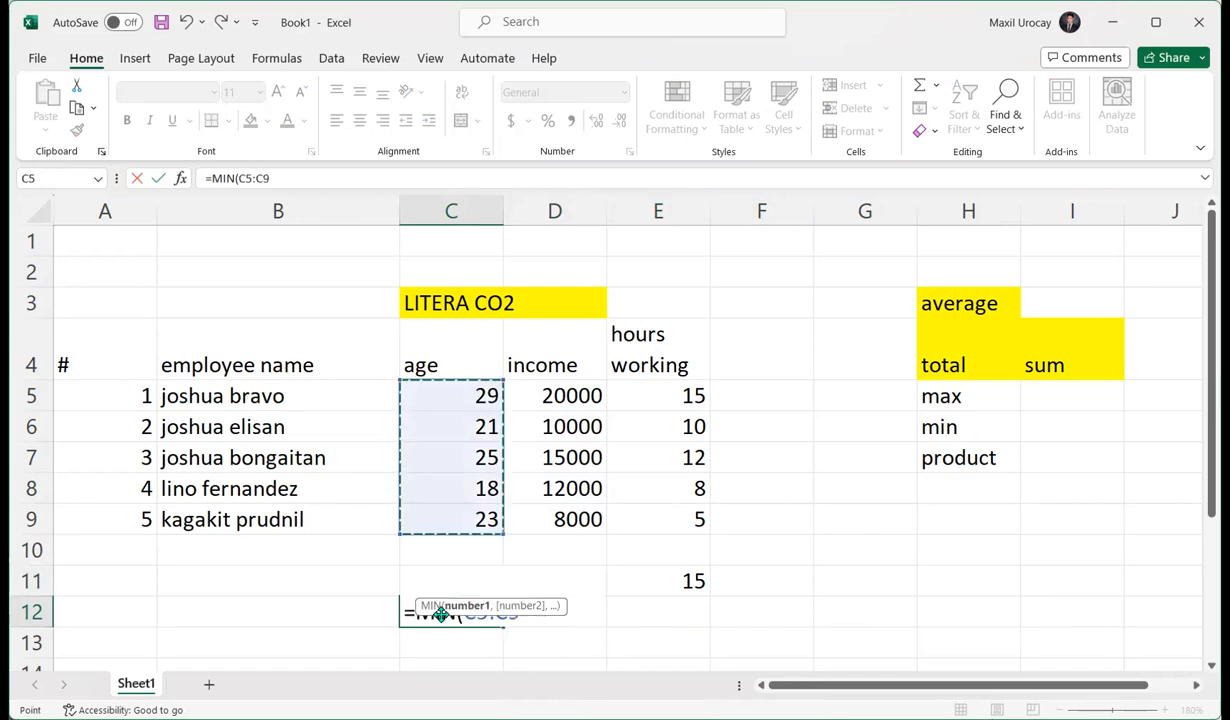
{"action": "key", "text": "Return"}
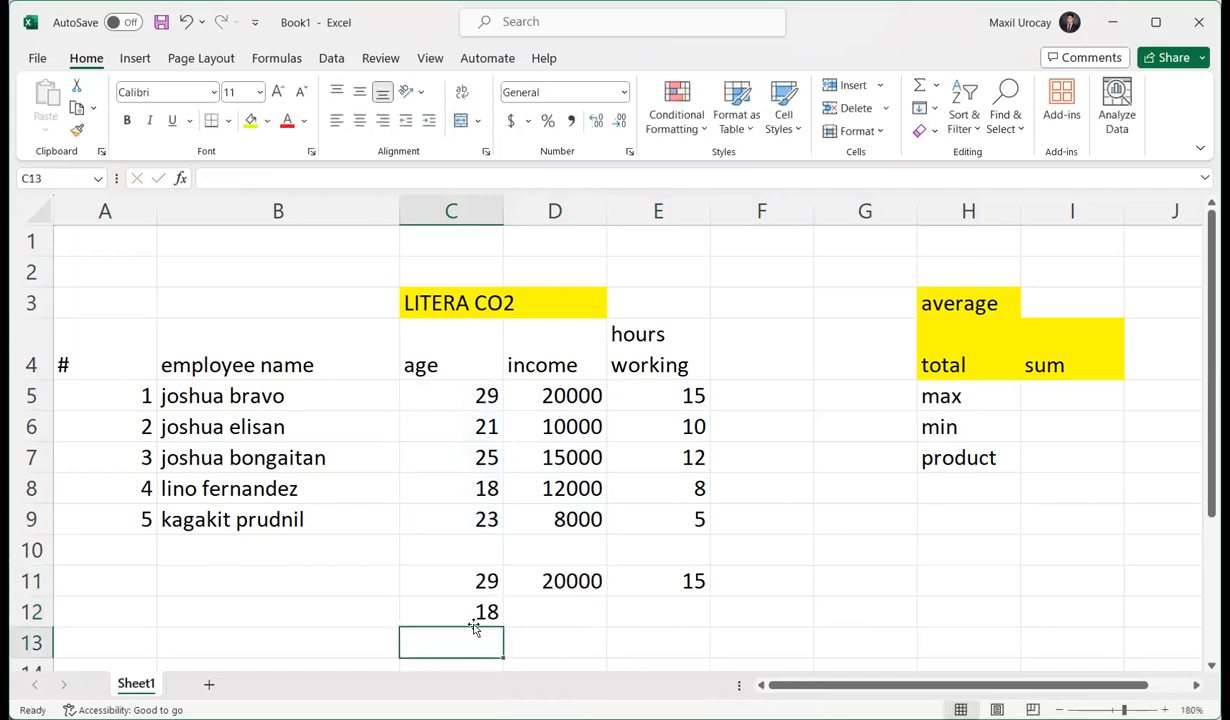
- Try to calculate the lowest income in cell D12 with the MIN function over D5:D9
{"action": "left_click", "coordinate": [577, 627]}
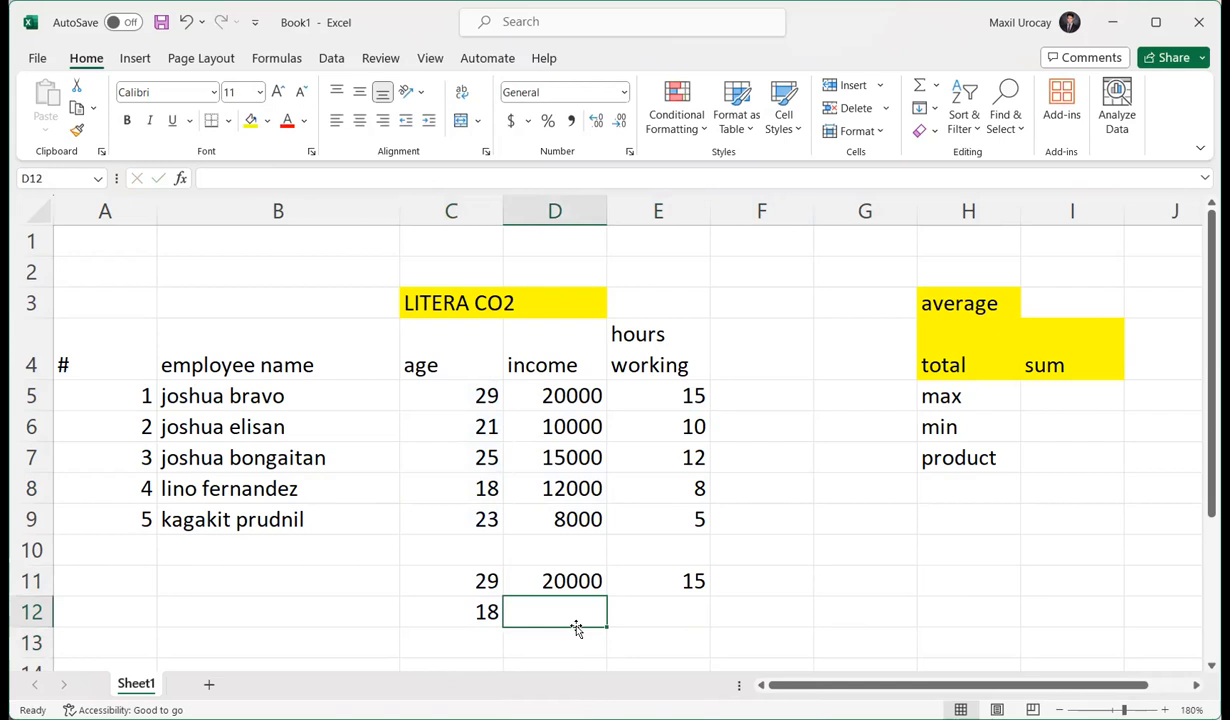
{"action": "type", "text": "="}
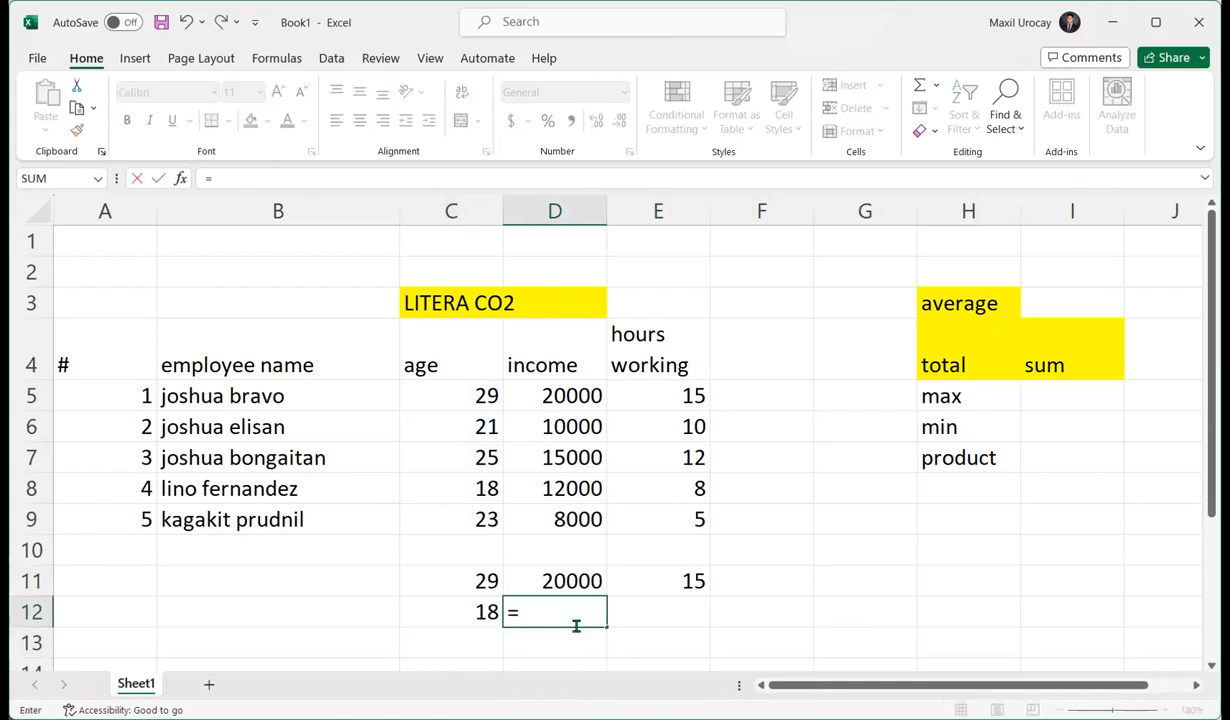
{"action": "type", "text": "mibn"}
{"action": "key", "text": "BackSpace"}
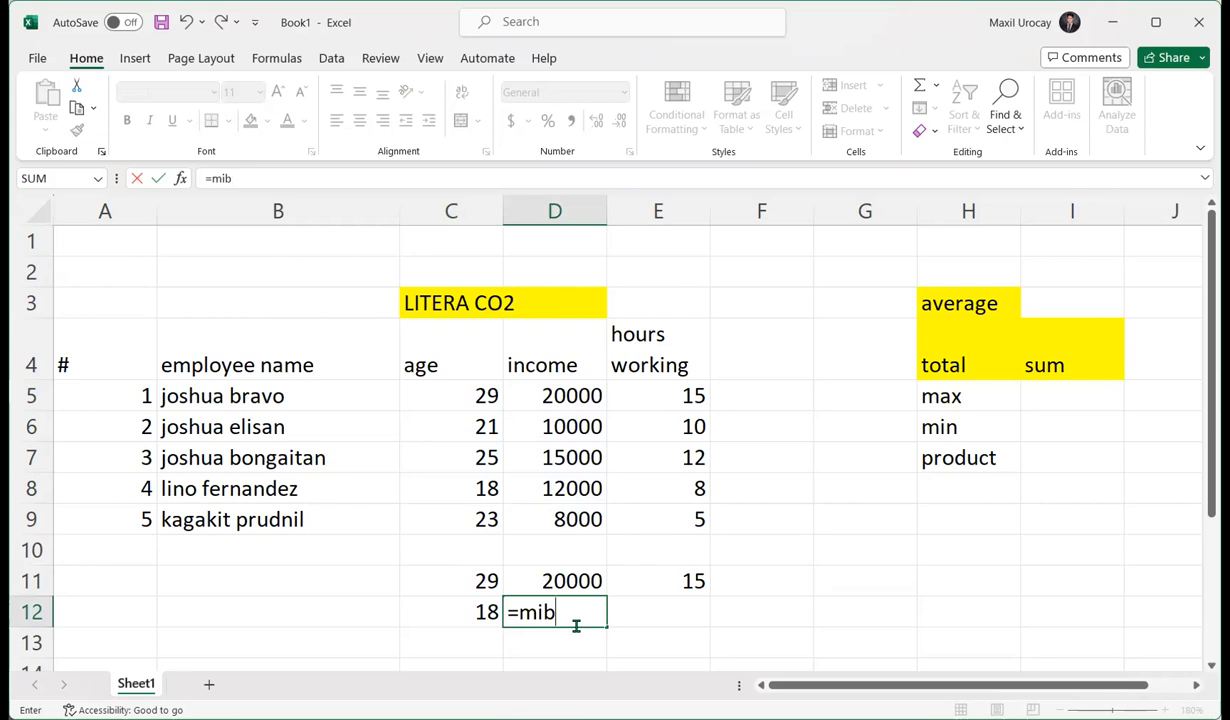
{"action": "key", "text": "BackSpace"}
{"action": "type", "text": "n"}
{"action": "left_click_drag", "start_coordinate": [572, 396], "coordinate": [578, 519]}
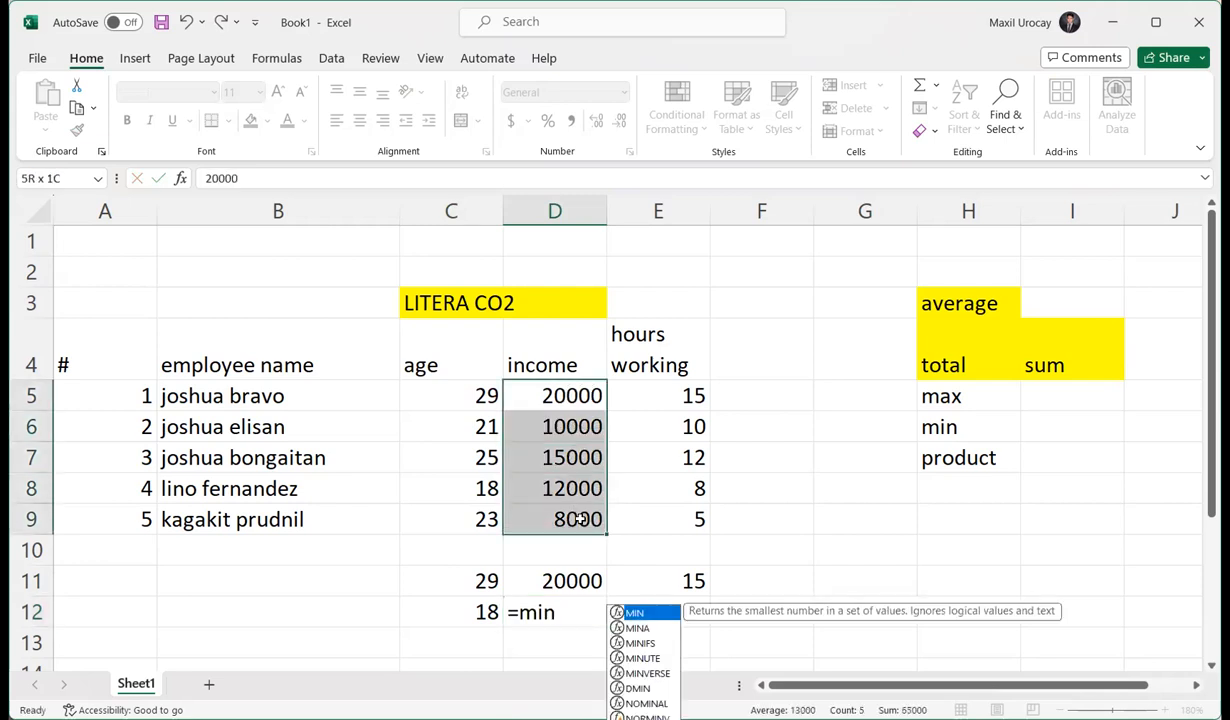
- Replace the entry in cell D12 with the formula =MIN(D5:D9), and compare the result with the income in D9
{"action": "left_click", "coordinate": [555, 612]}
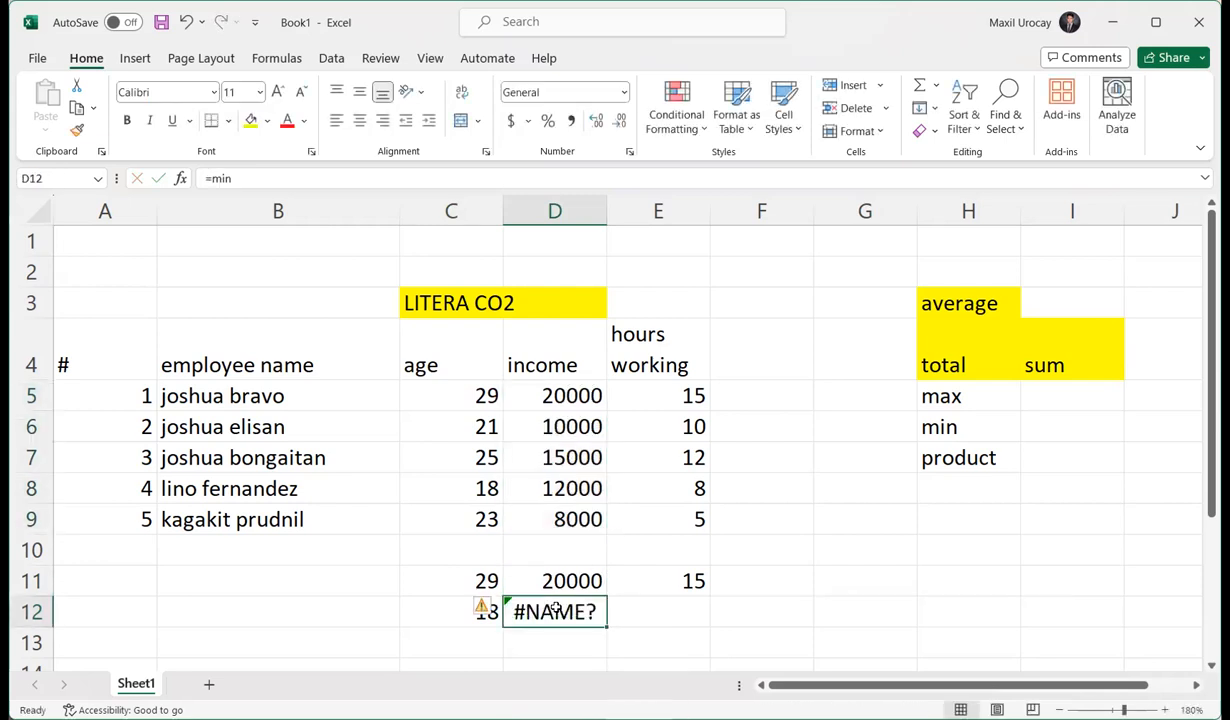
{"action": "type", "text": "=m,"}
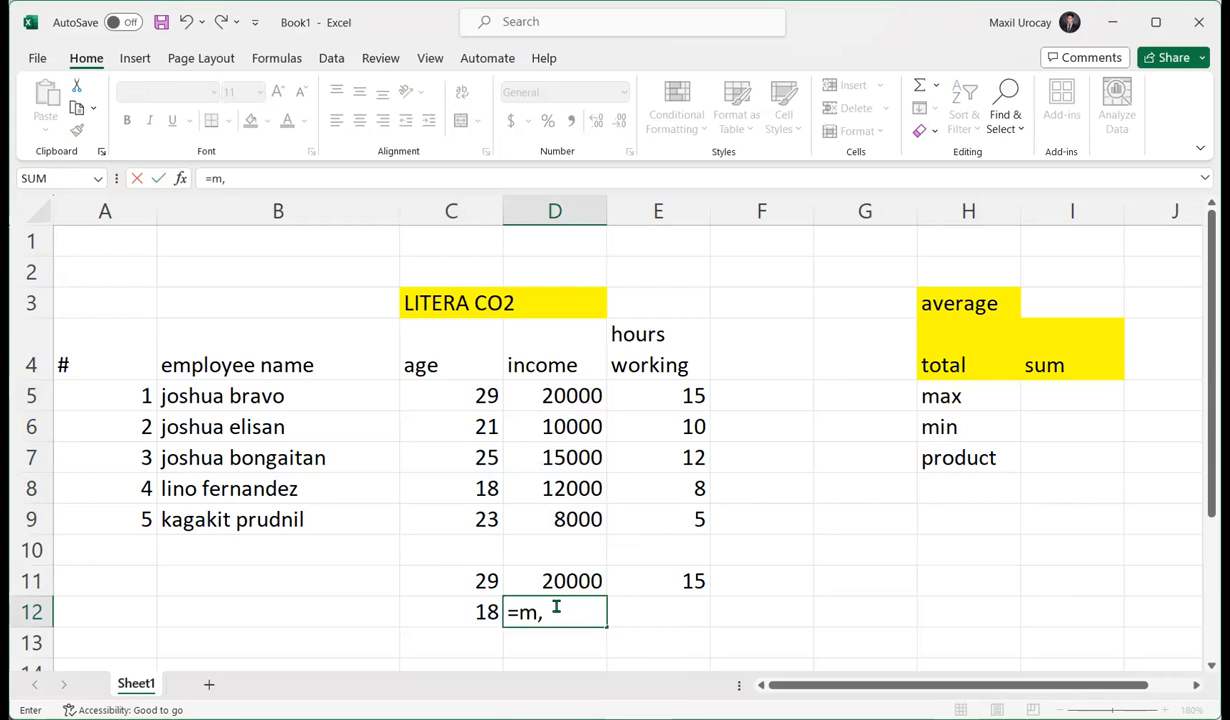
{"action": "type", "text": "in"}
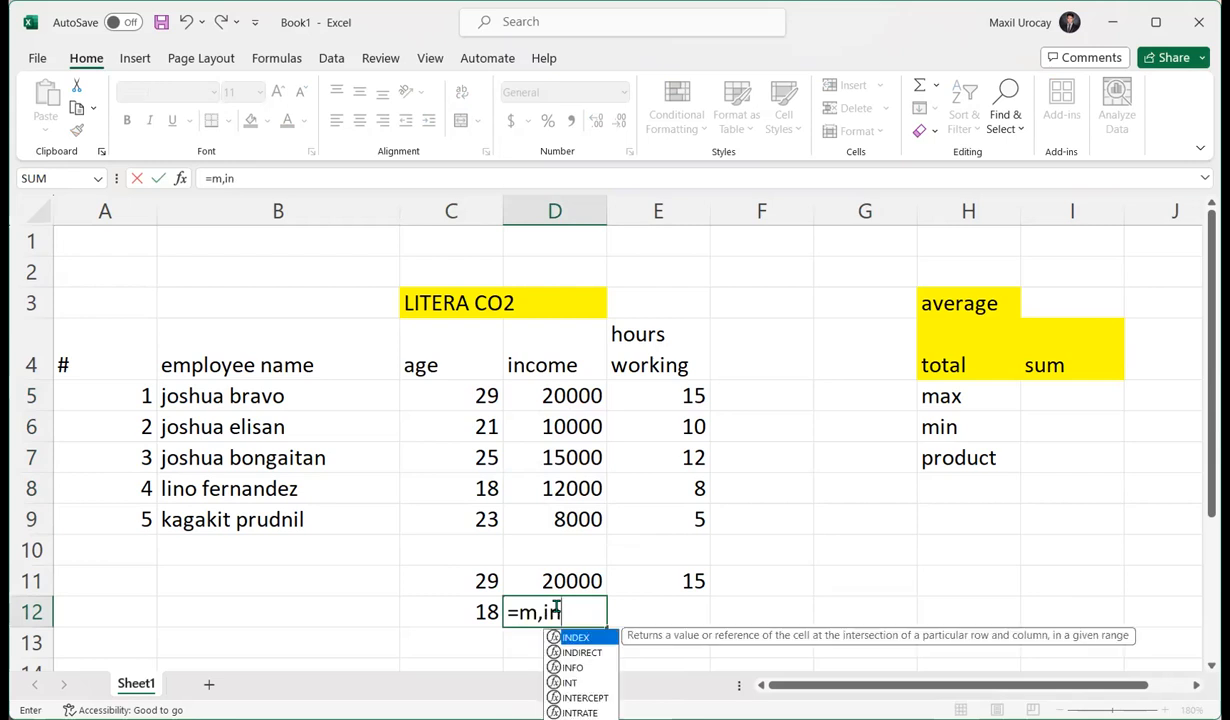
{"action": "key", "text": "BackSpace"}
{"action": "key", "text": "BackSpace"}
{"action": "key", "text": "BackSpace"}
{"action": "type", "text": "in"}
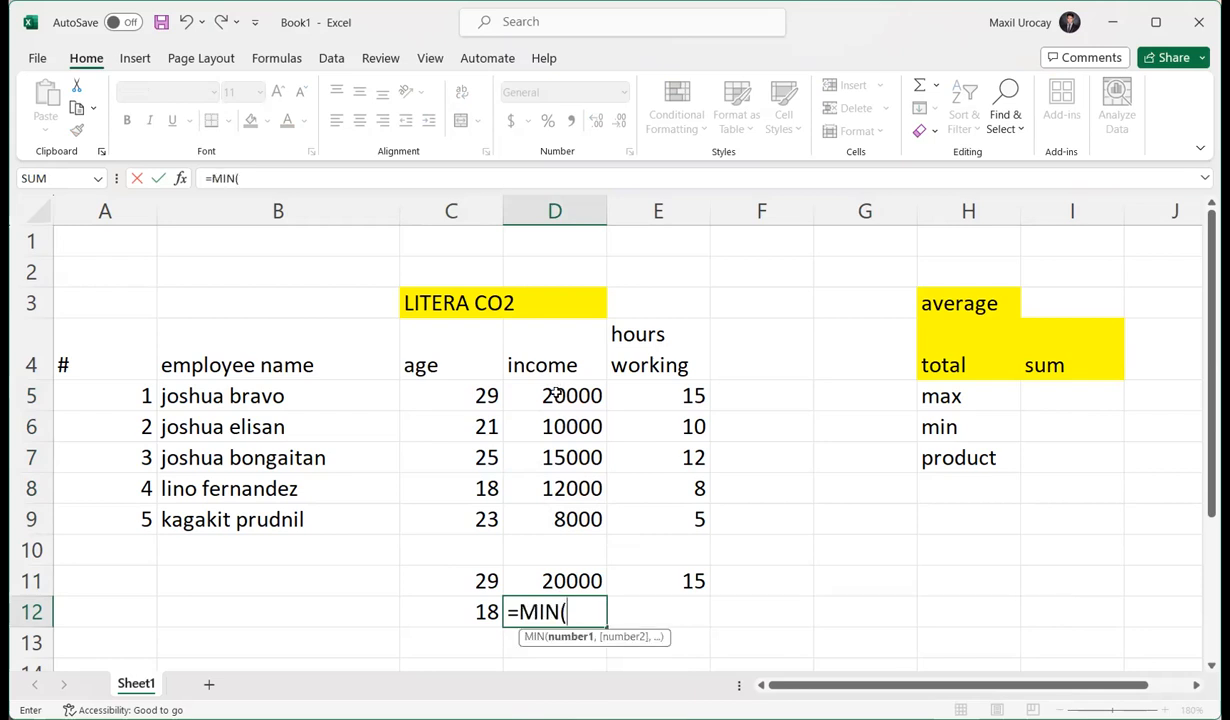
{"action": "left_click_drag", "start_coordinate": [565, 514], "coordinate": [555, 396]}
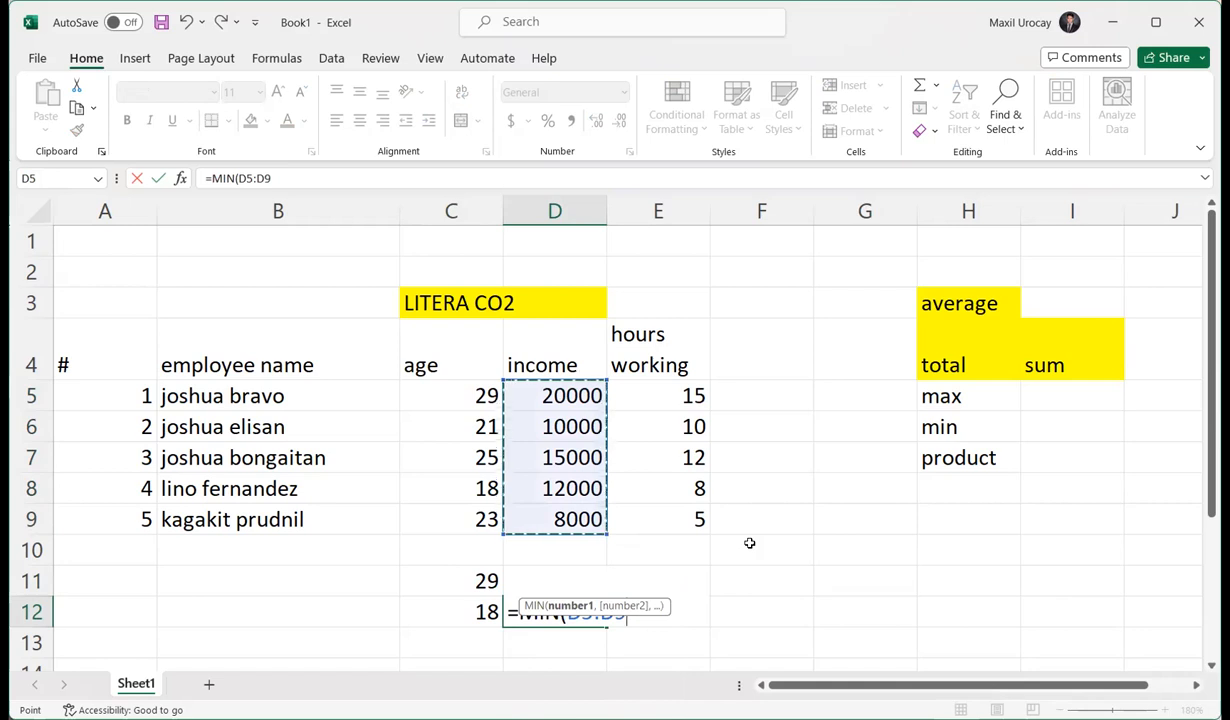
{"action": "key", "text": "Return"}
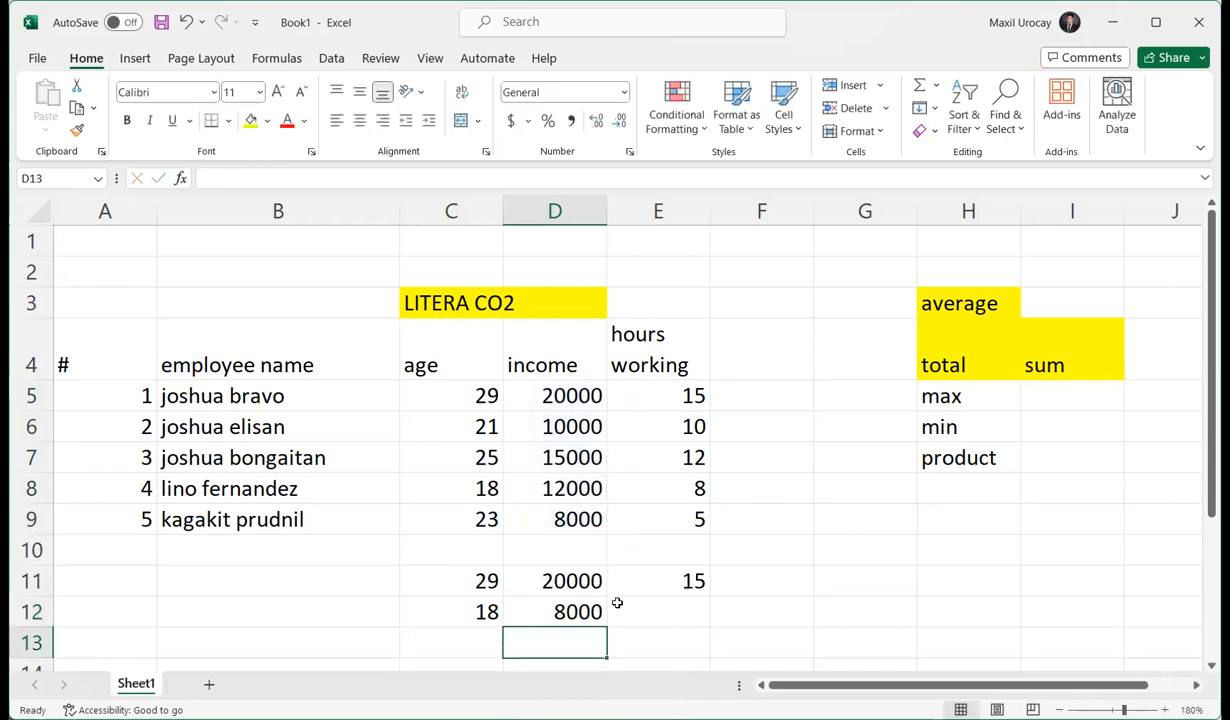
{"action": "left_click", "coordinate": [578, 605]}
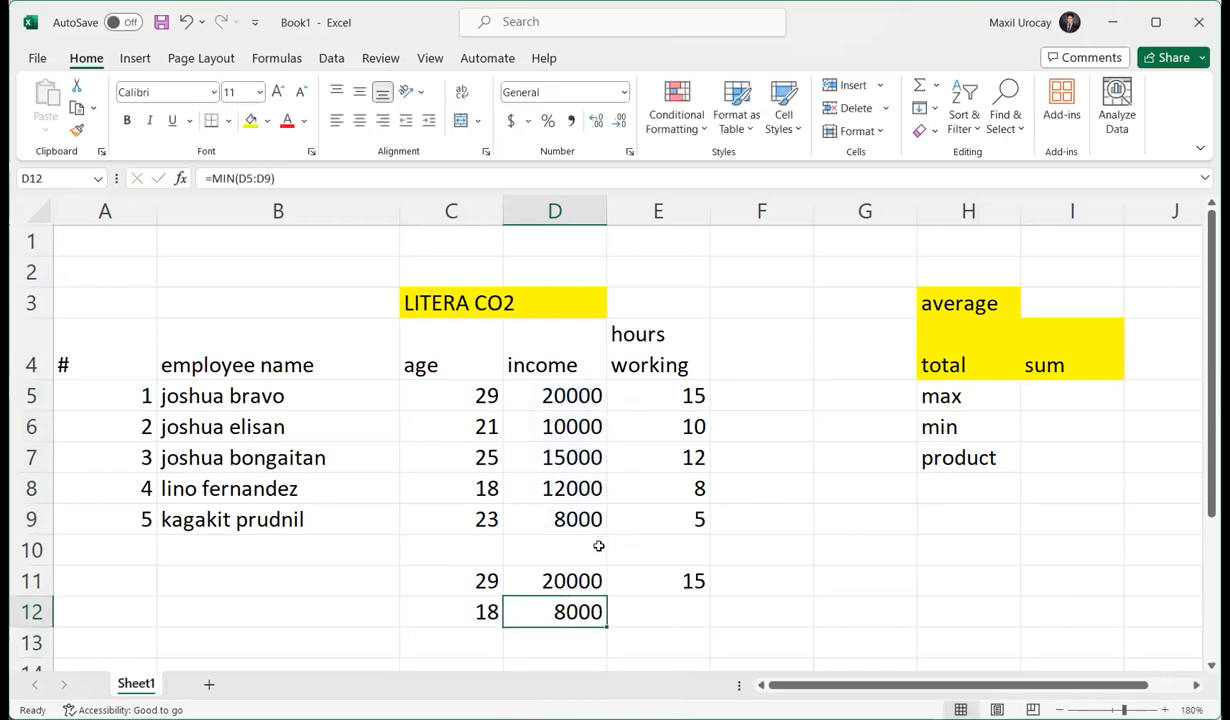
{"action": "left_click", "coordinate": [578, 521]}
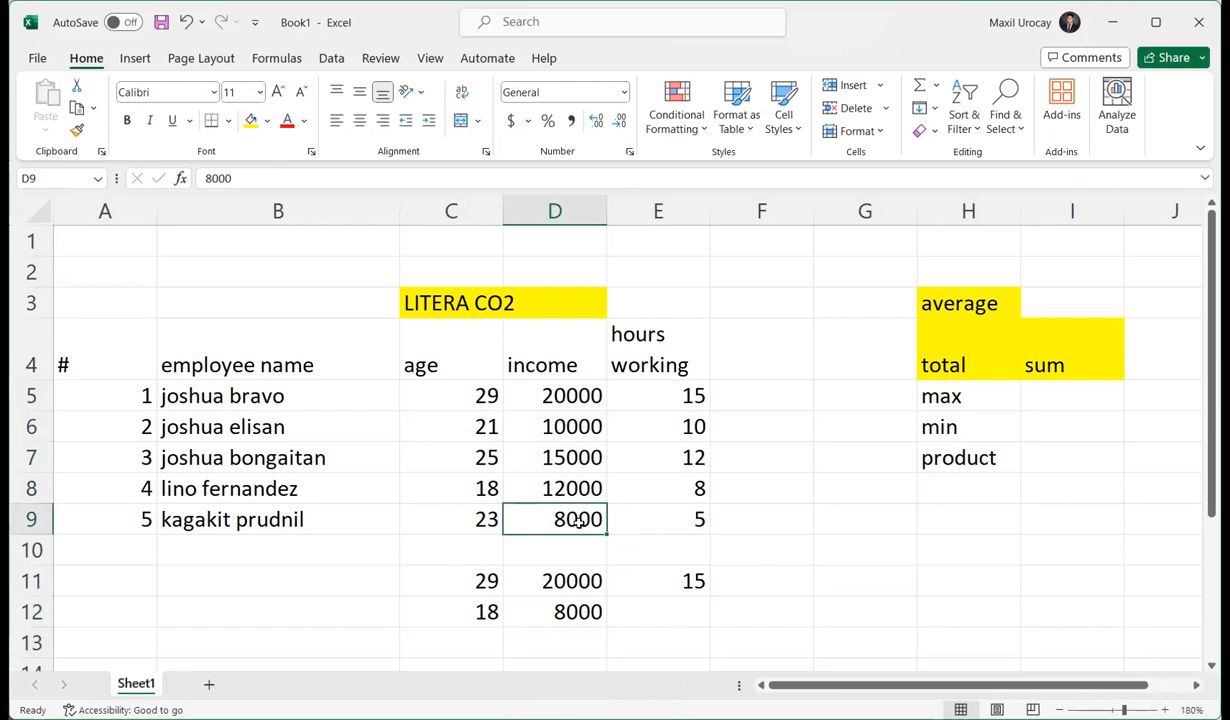
- Calculate the lowest working hours in cell E12 with the formula =MIN(E5:E9)
{"action": "left_click", "coordinate": [697, 620]}
{"action": "type", "text": "=-"}
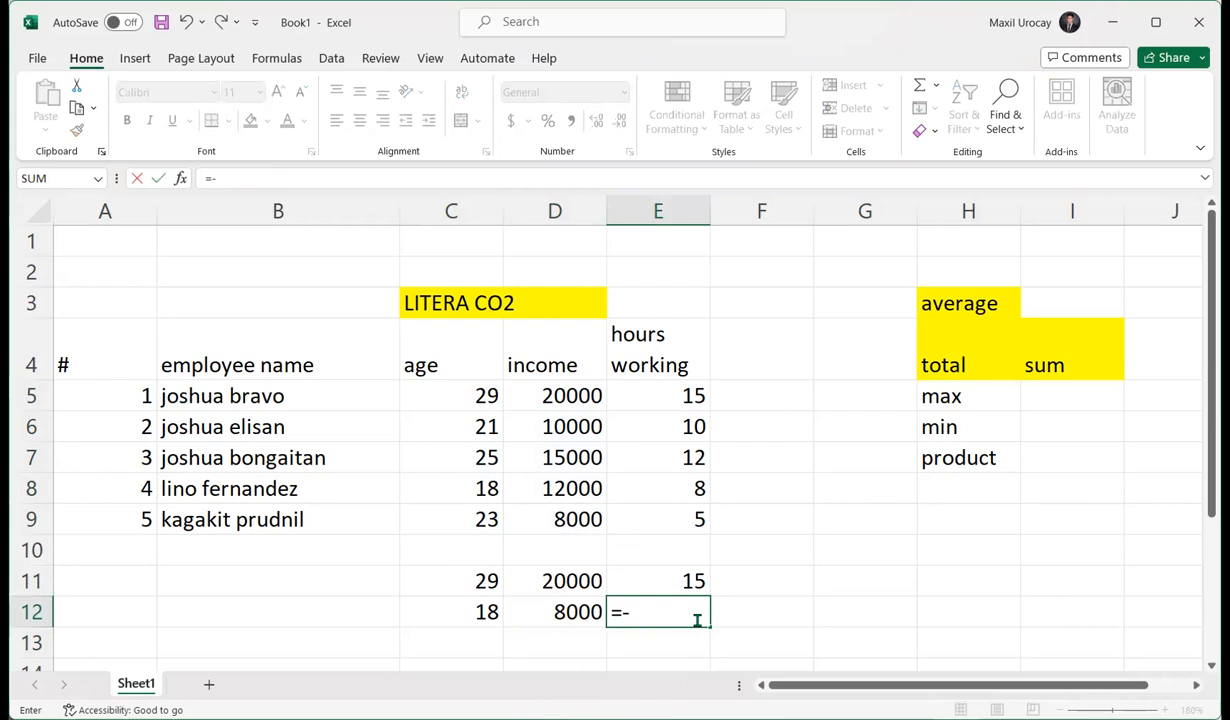
{"action": "key", "text": "BackSpace"}
{"action": "type", "text": "min"}
{"action": "double_click", "coordinate": [757, 613]}
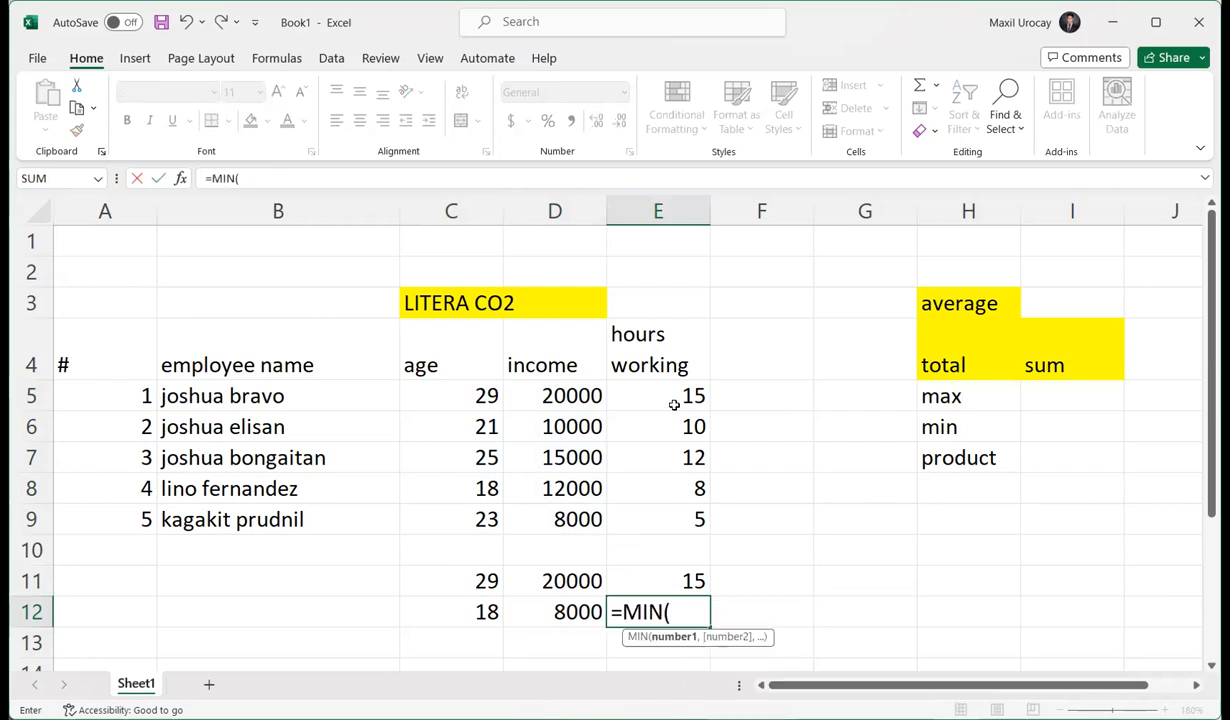
{"action": "left_click", "coordinate": [672, 398]}
{"action": "left_click_drag", "start_coordinate": [672, 398], "coordinate": [672, 519]}
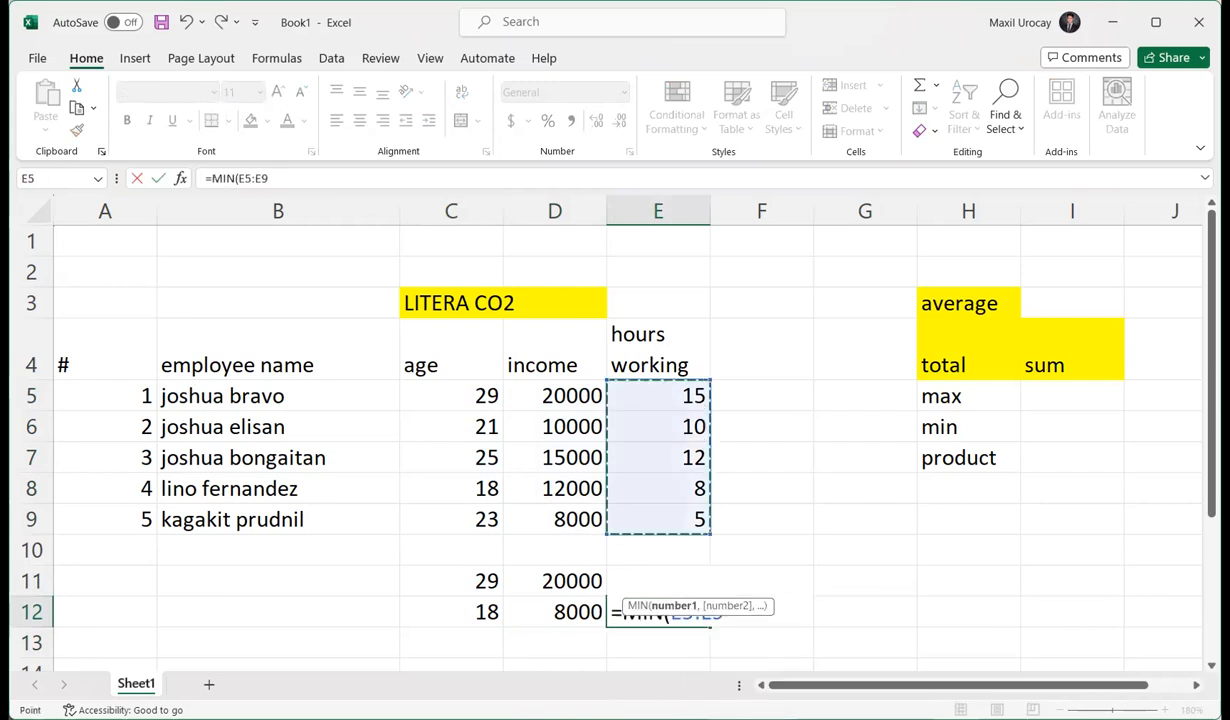
{"action": "key", "text": "Return"}
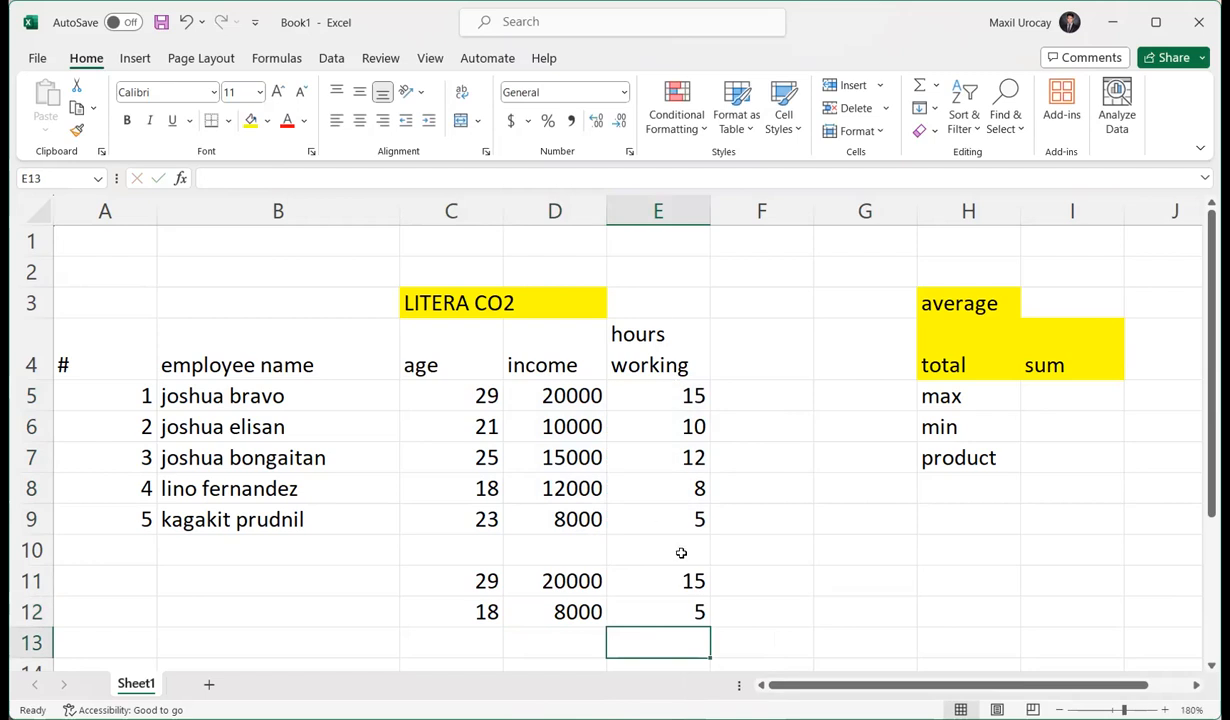
- Clear the max and min results below the table in C10:E12
{"action": "left_click", "coordinate": [935, 605]}
{"action": "left_click_drag", "start_coordinate": [460, 548], "coordinate": [690, 620]}
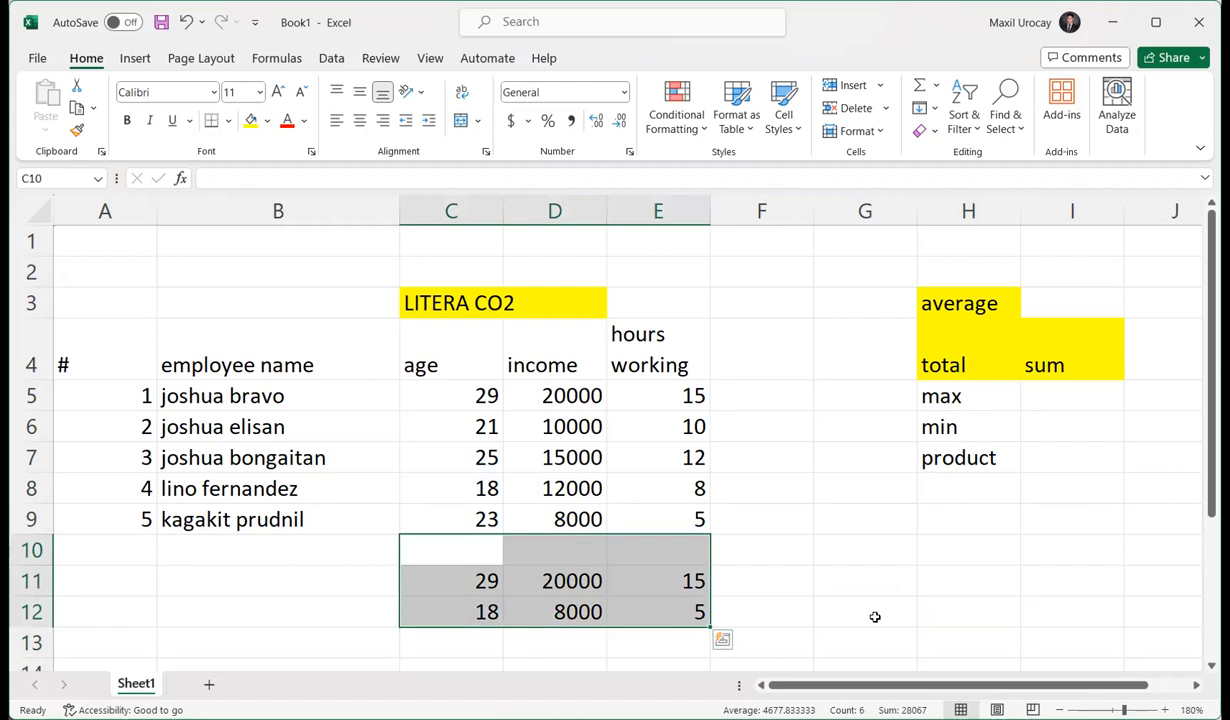
{"action": "key", "text": "Delete"}
{"action": "left_click", "coordinate": [1005, 550]}
- Highlight the max and min labels in H5 and H6 with yellow fill
{"action": "left_click", "coordinate": [952, 397]}
{"action": "left_click", "coordinate": [251, 120]}
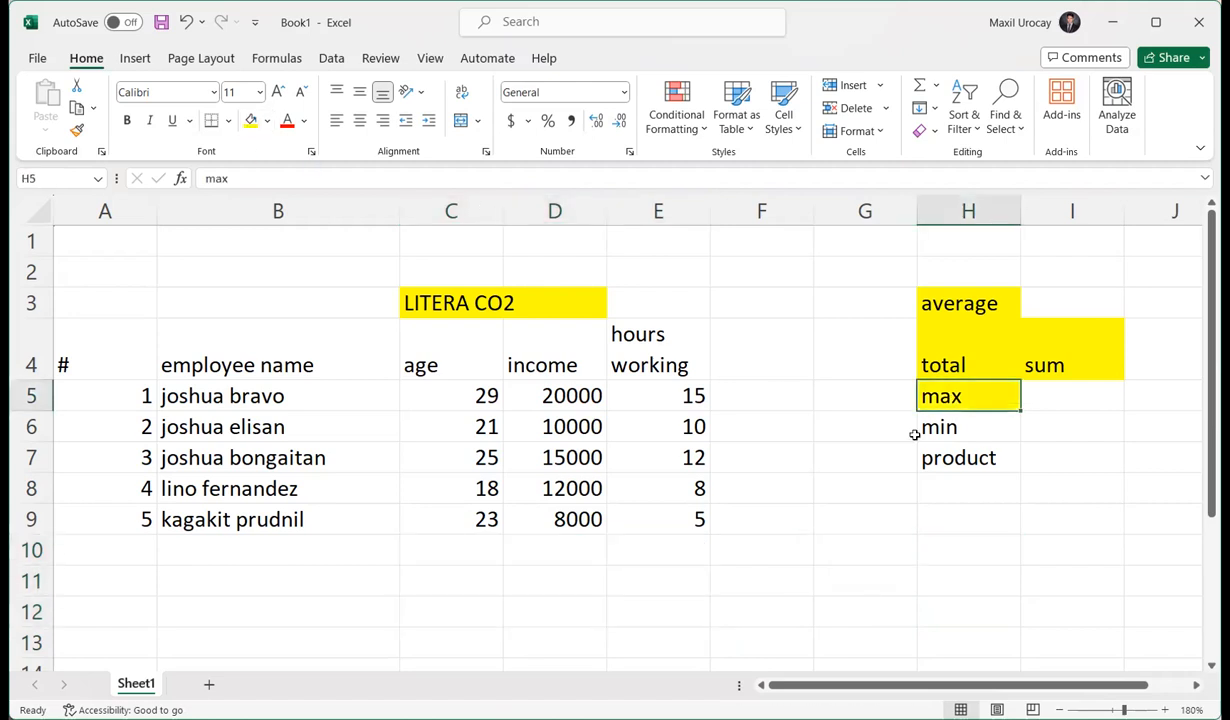
{"action": "left_click", "coordinate": [944, 426]}
{"action": "left_click", "coordinate": [251, 120]}
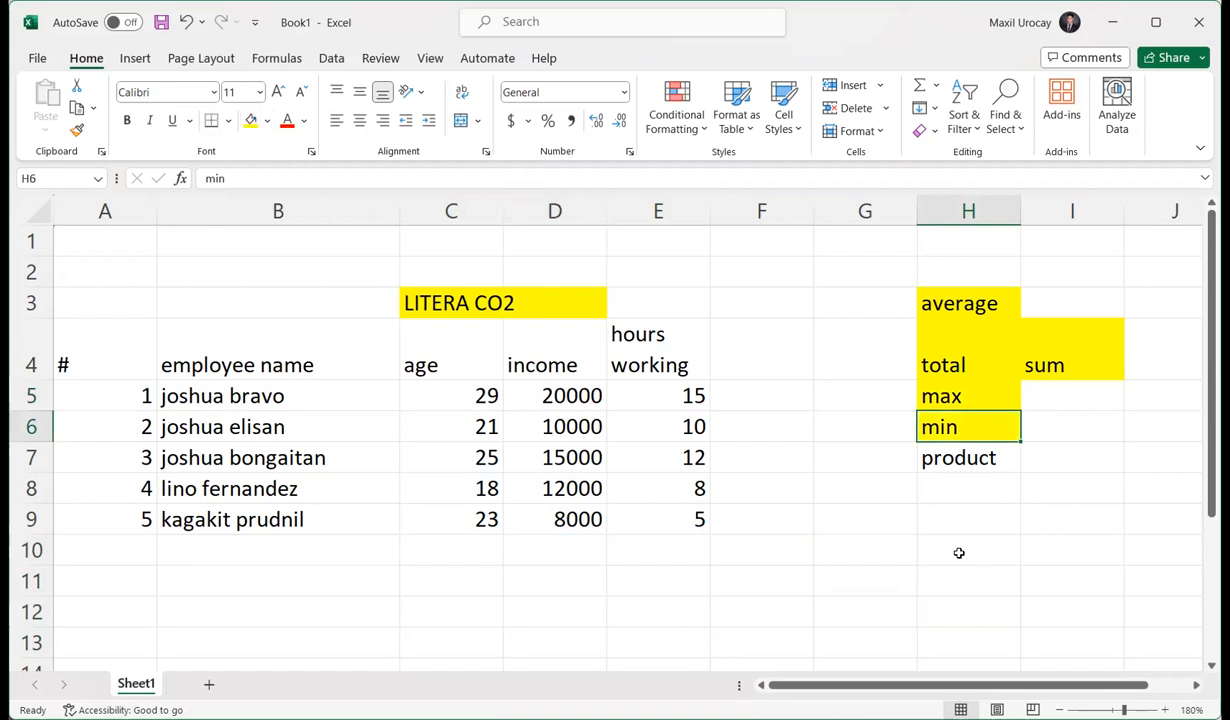
{"action": "left_click", "coordinate": [1052, 482]}
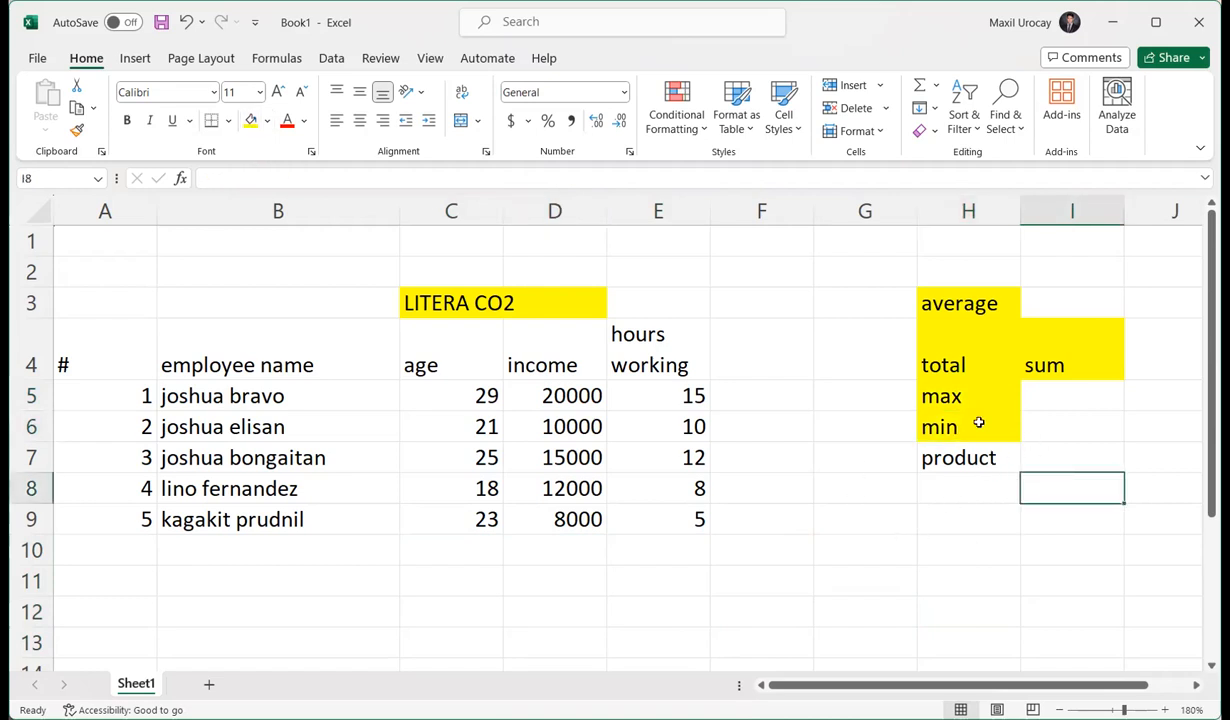
{"action": "left_click", "coordinate": [873, 537]}
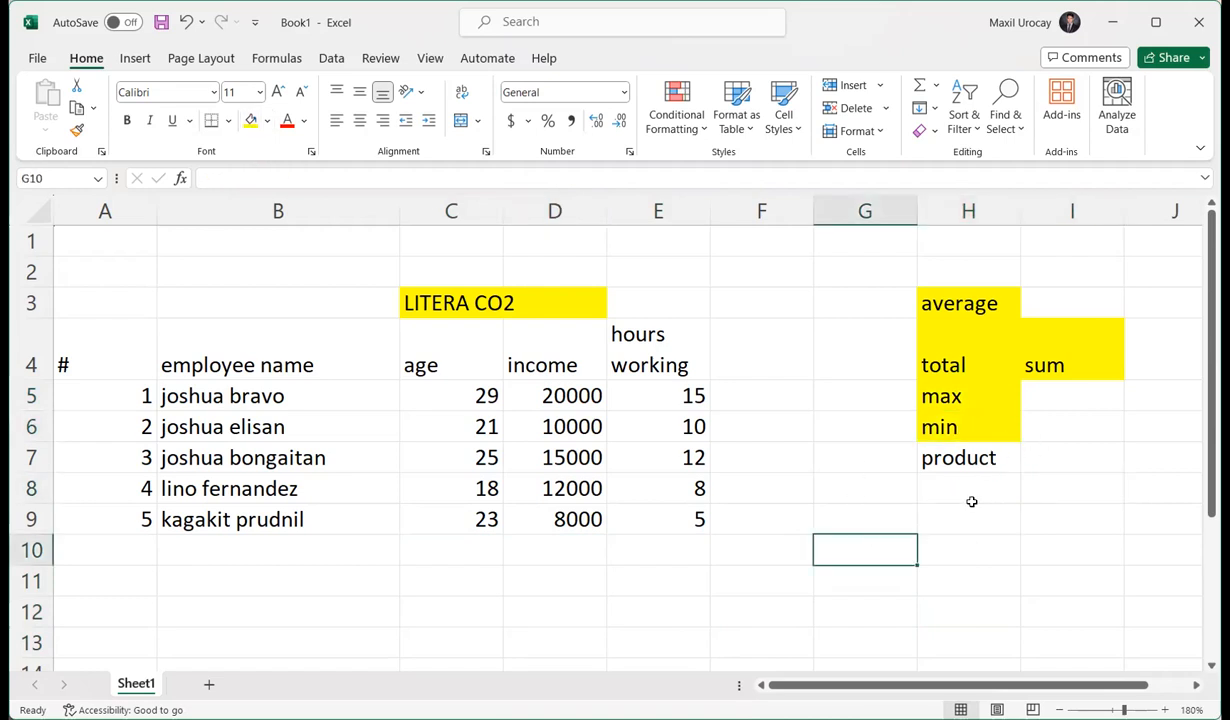
{"action": "scroll", "coordinate": [604, 650], "scroll_direction": "down", "scroll_amount": 1}
{"action": "scroll", "coordinate": [604, 652], "scroll_direction": "up", "scroll_amount": 1}
{"action": "left_click", "coordinate": [677, 384]}
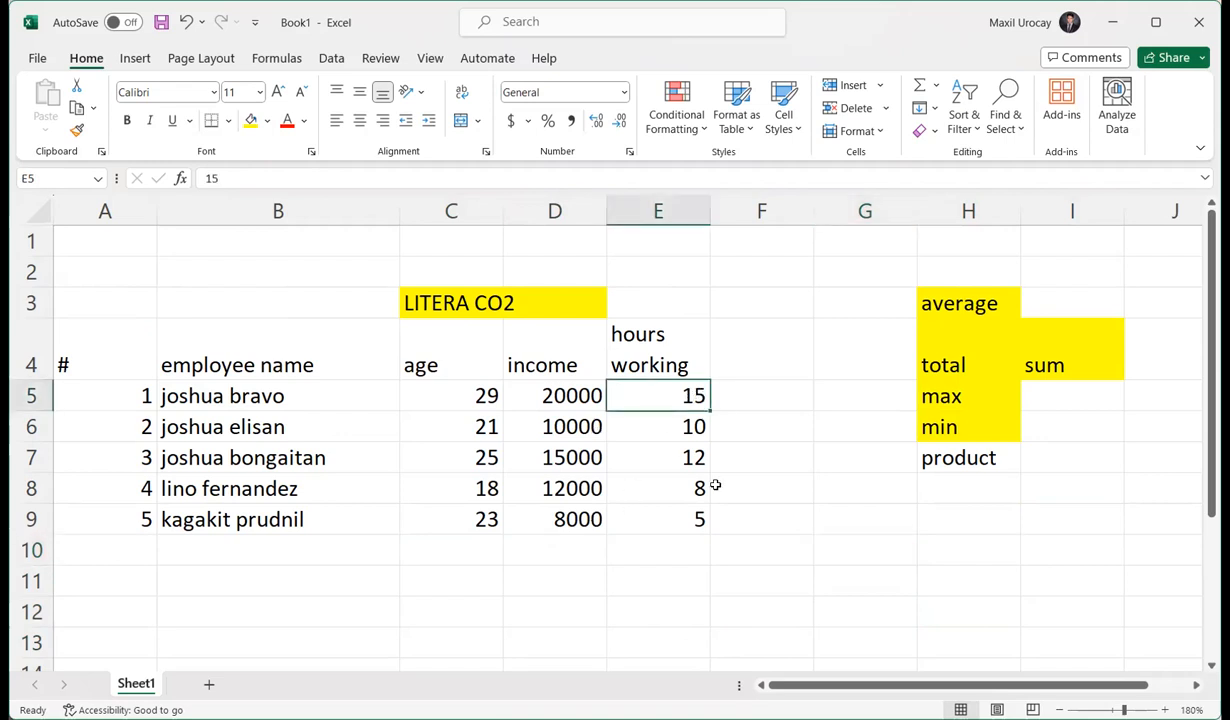
{"action": "left_click", "coordinate": [819, 635]}
{"action": "left_click", "coordinate": [818, 603]}
{"action": "left_click", "coordinate": [729, 587]}
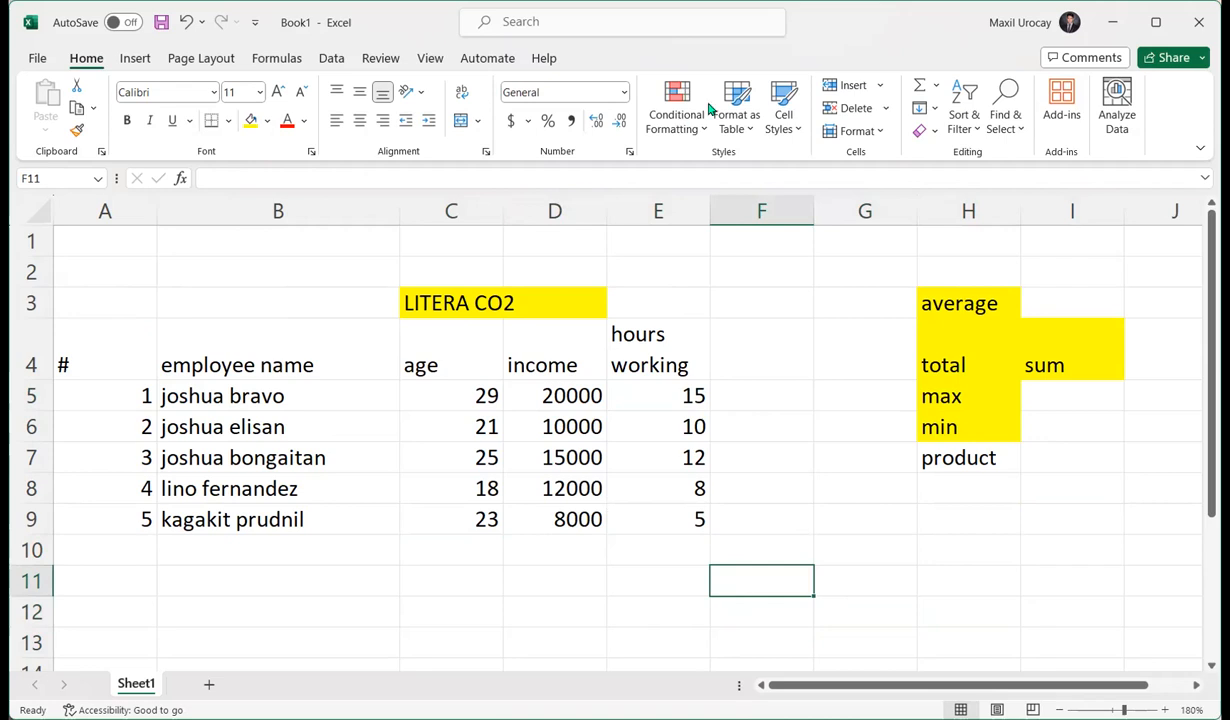
- Multiply the income in D5 by the working hours in E9 in cell F12 with the PRODUCT function
{"action": "left_click", "coordinate": [574, 394]}
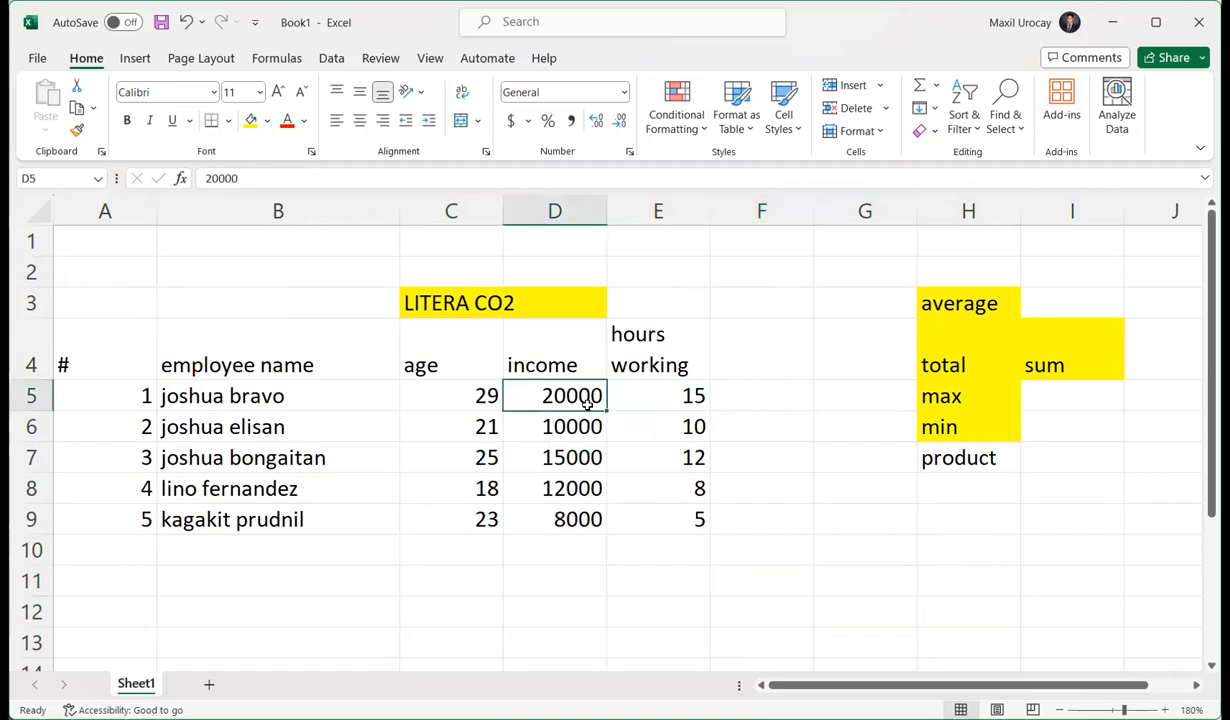
{"action": "left_click", "coordinate": [668, 512]}
{"action": "left_click", "coordinate": [775, 612]}
{"action": "type", "text": "="}
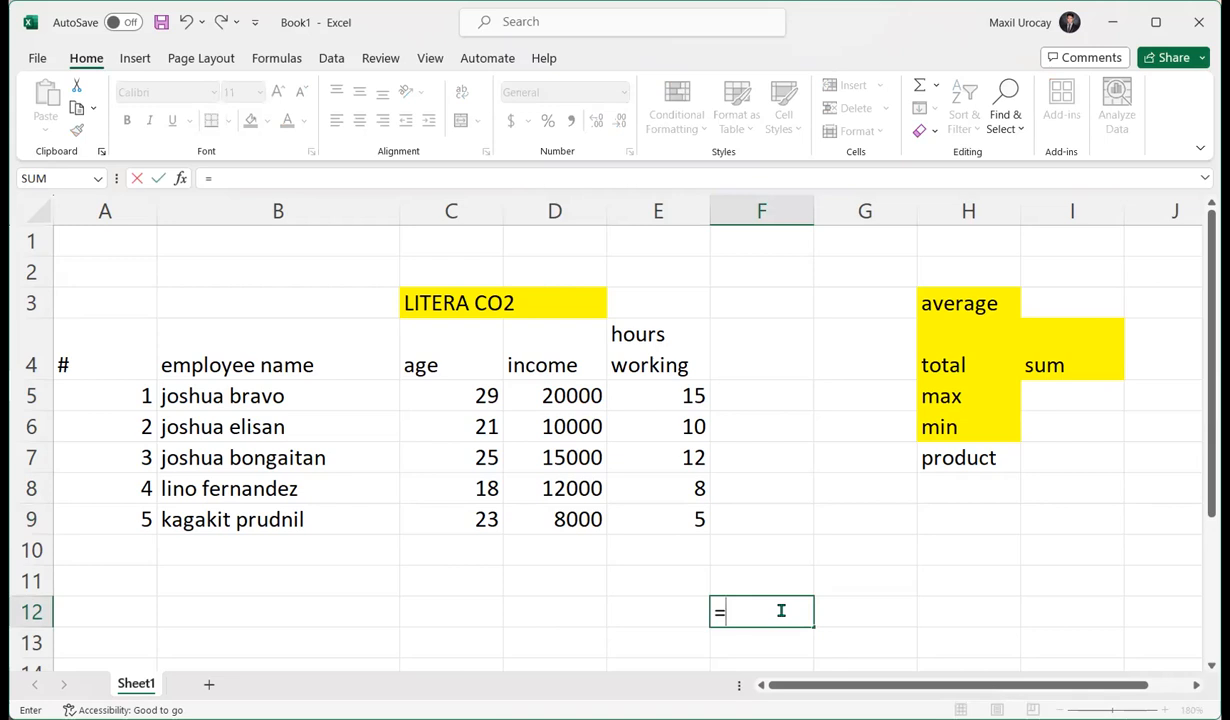
{"action": "type", "text": "produc"}
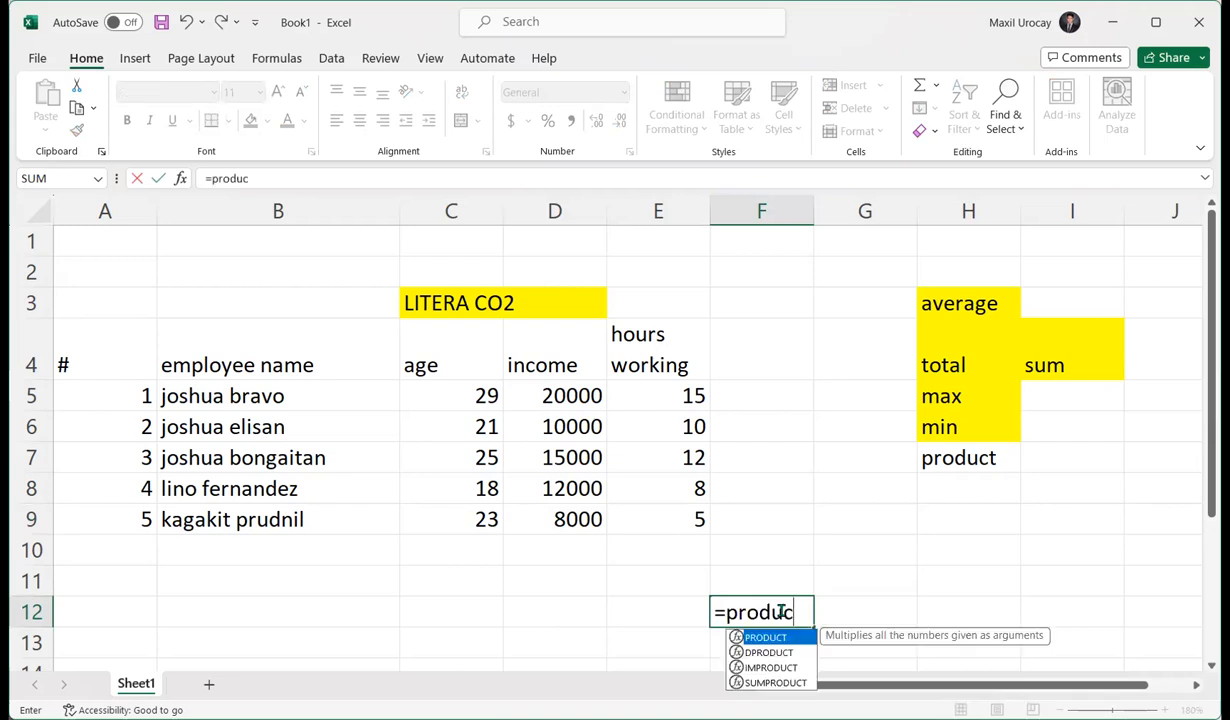
{"action": "type", "text": "t"}
{"action": "key", "text": "Tab"}
{"action": "left_click", "coordinate": [542, 382]}
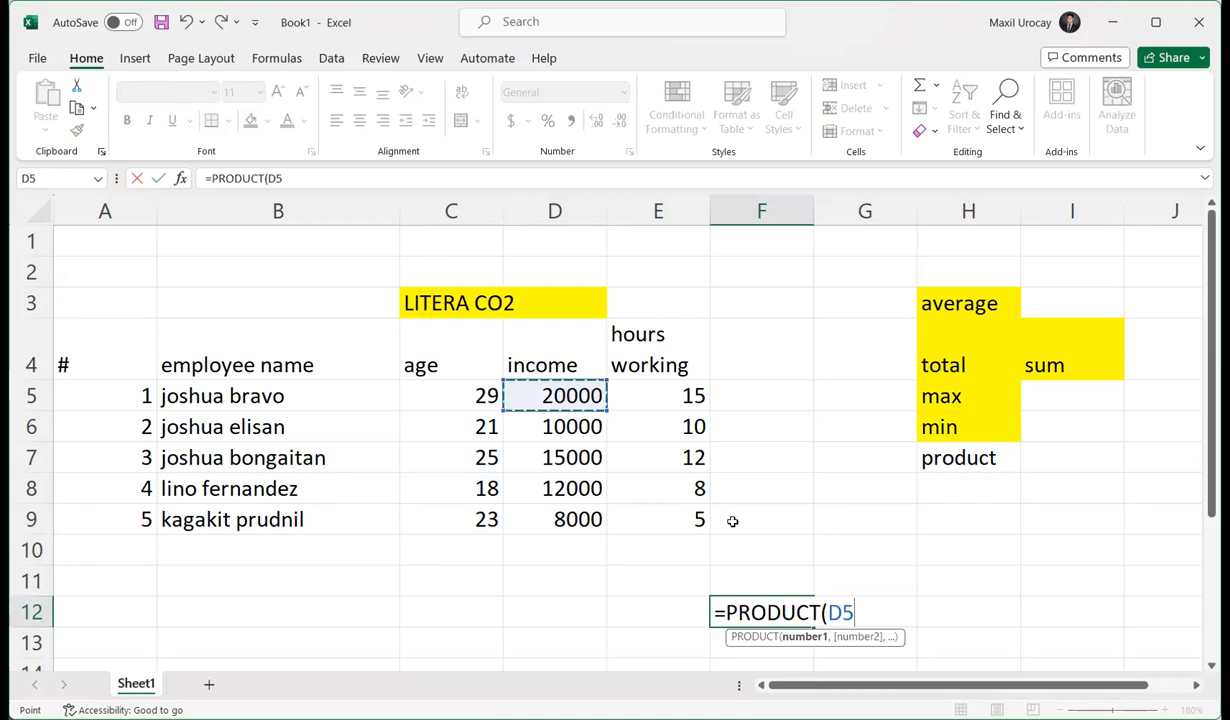
{"action": "type", "text": ","}
{"action": "left_click", "coordinate": [680, 510]}
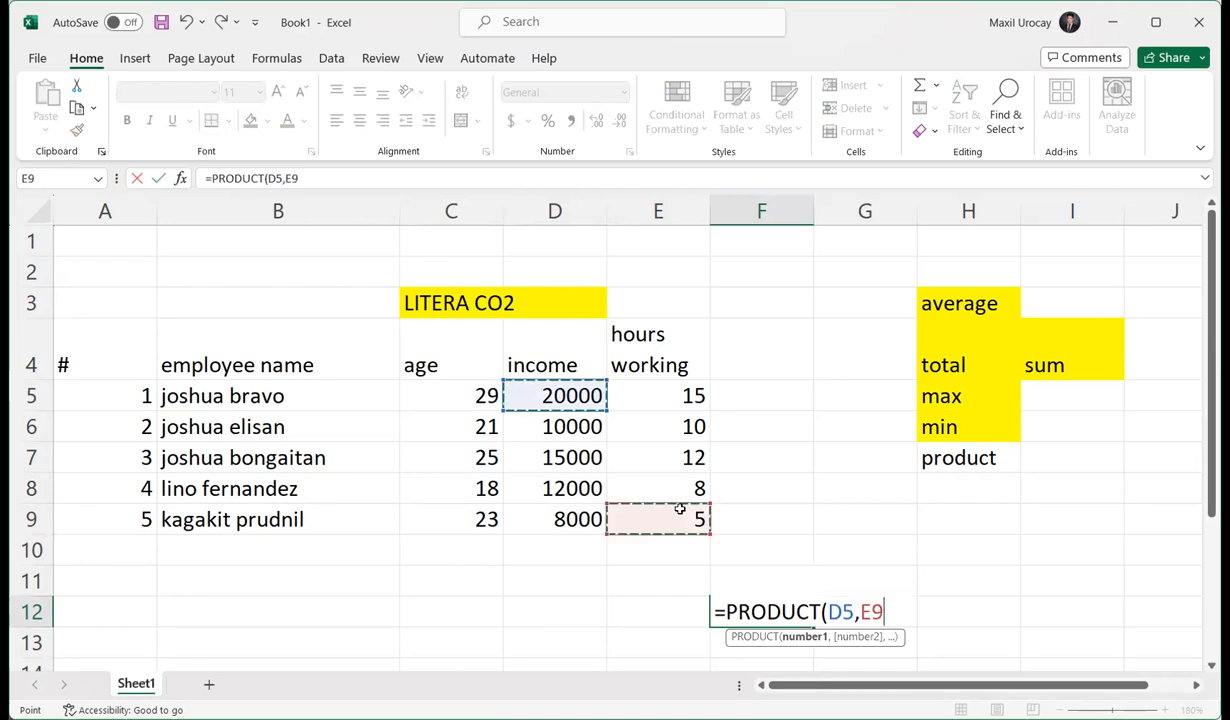
{"action": "key", "text": "Return"}
- Move the product formula from cell F12 to cell G12
{"action": "left_click", "coordinate": [796, 603]}
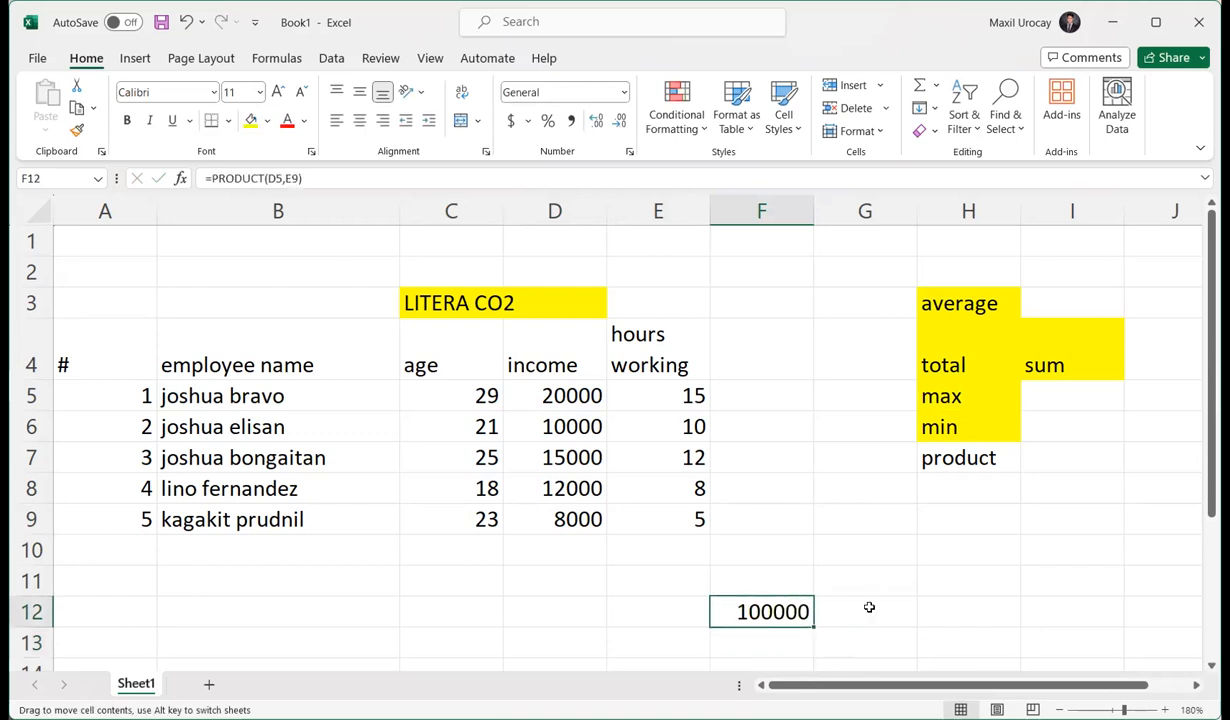
{"action": "left_click_drag", "start_coordinate": [869, 607], "coordinate": [870, 608]}
{"action": "left_click", "coordinate": [935, 634]}
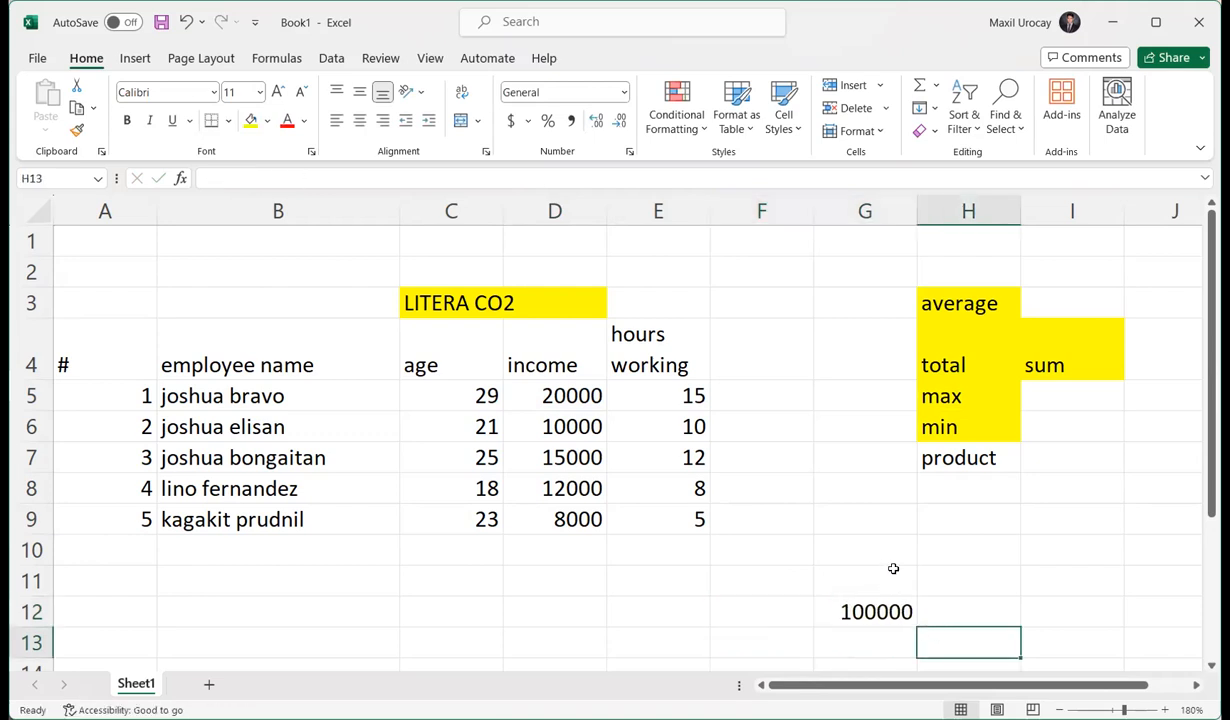
{"action": "left_click", "coordinate": [933, 560]}
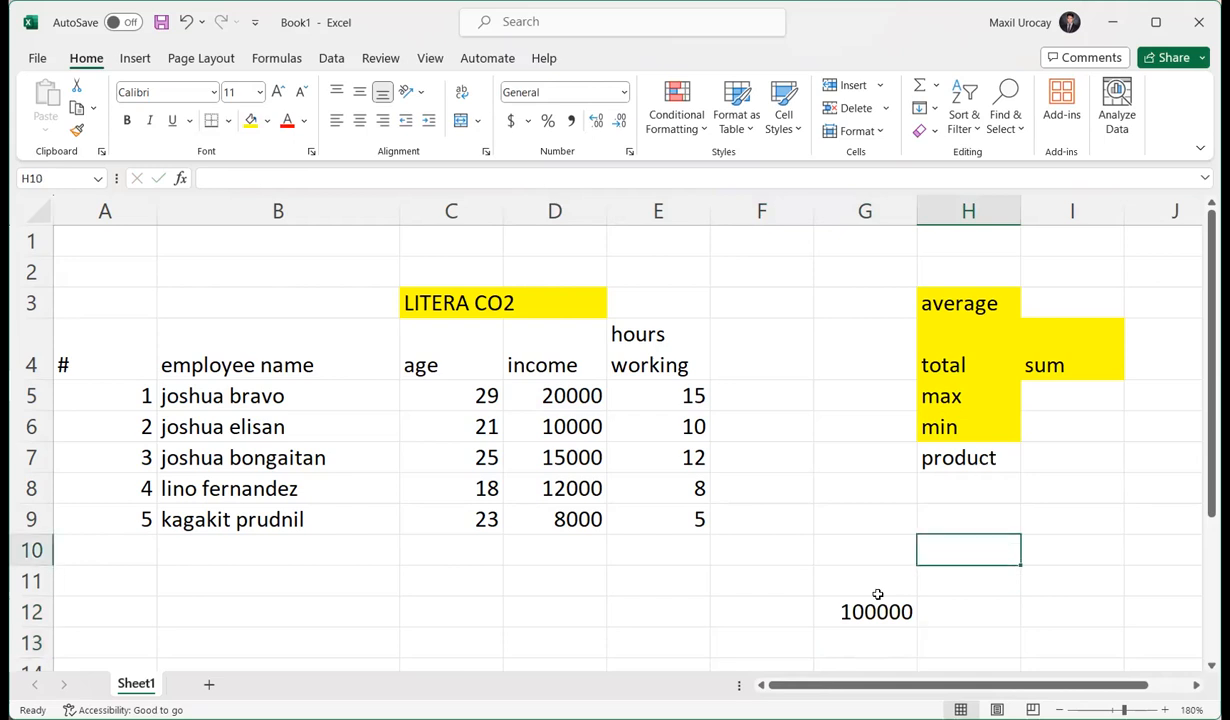
- Multiply the same two values in cell G11 with the formula =D5*E9
{"action": "left_click", "coordinate": [870, 582]}
{"action": "type", "text": "="}
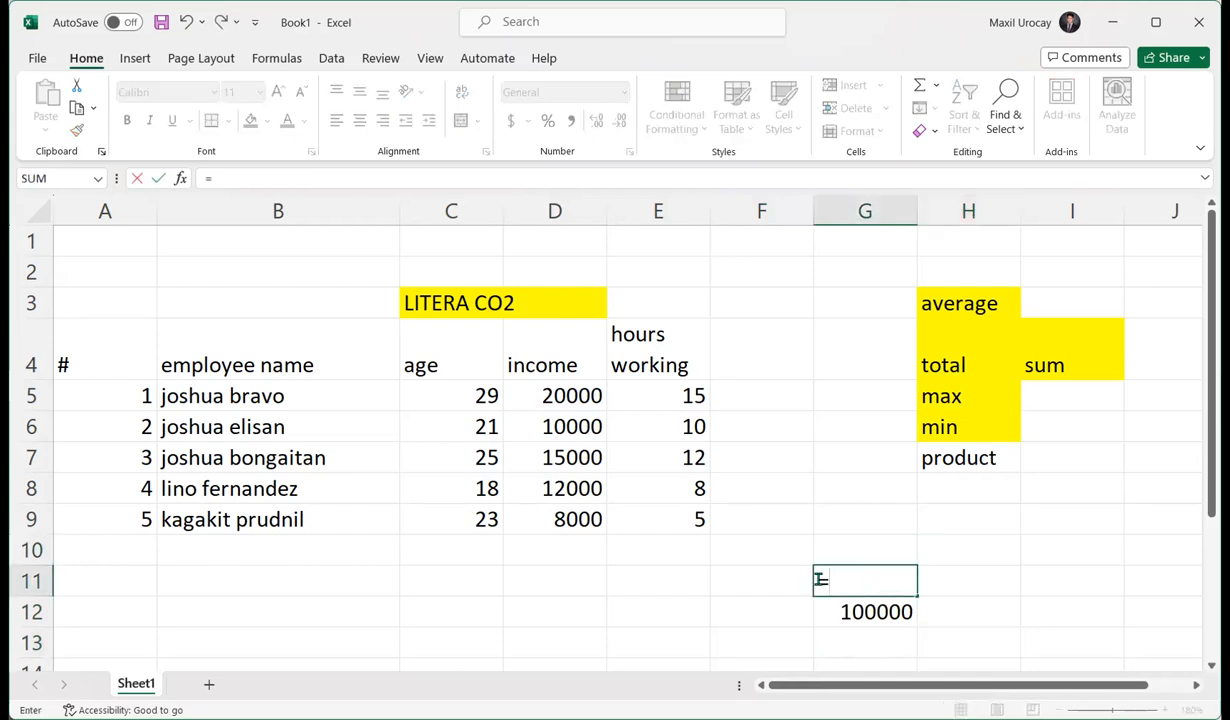
{"action": "left_click", "coordinate": [541, 386]}
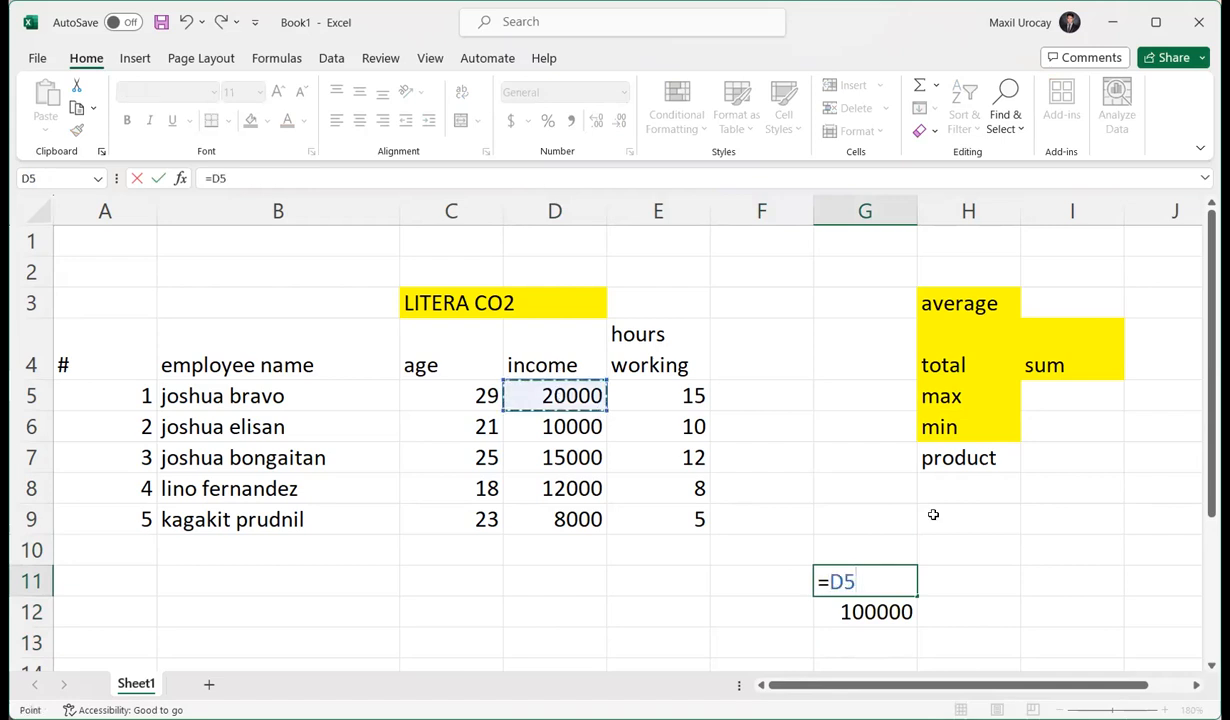
{"action": "type", "text": "*"}
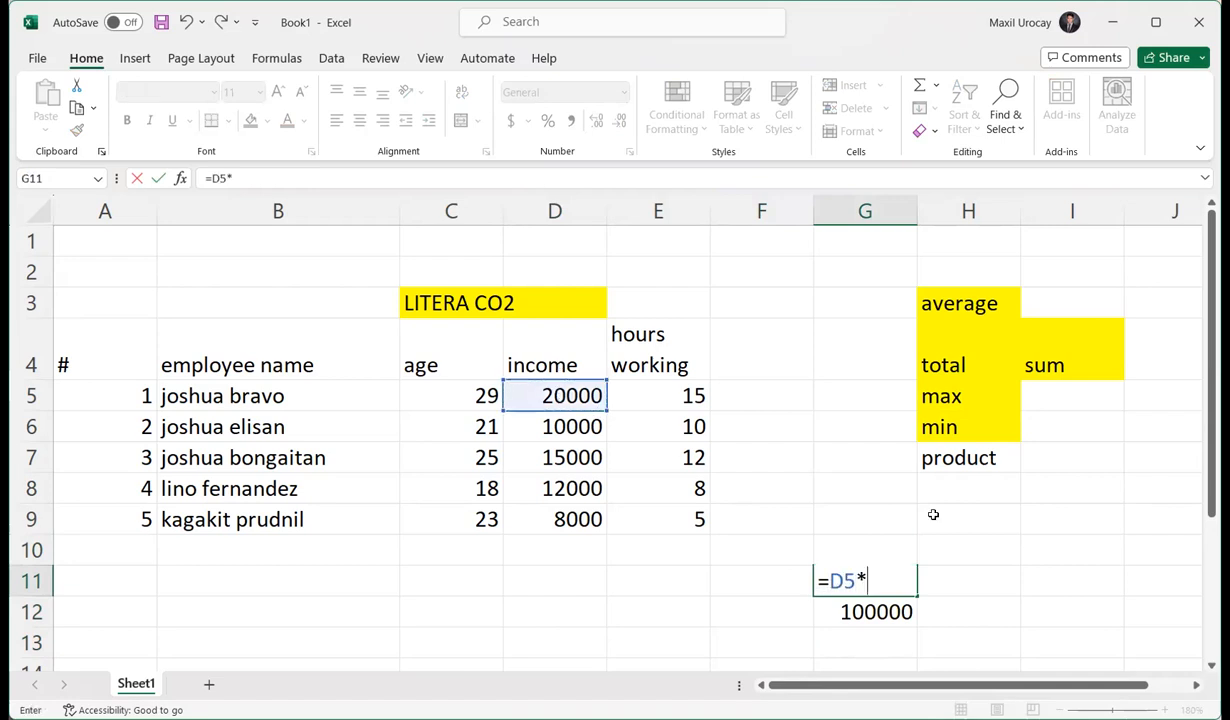
{"action": "left_click", "coordinate": [686, 519]}
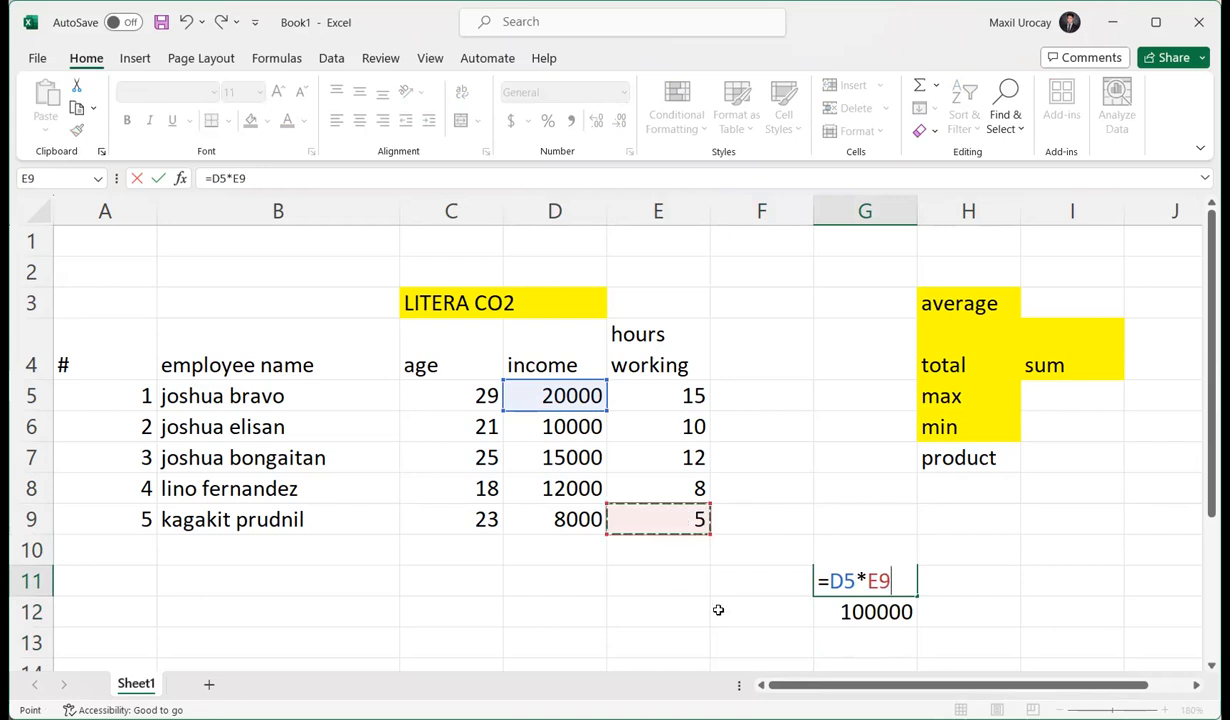
{"action": "key", "text": "Return"}
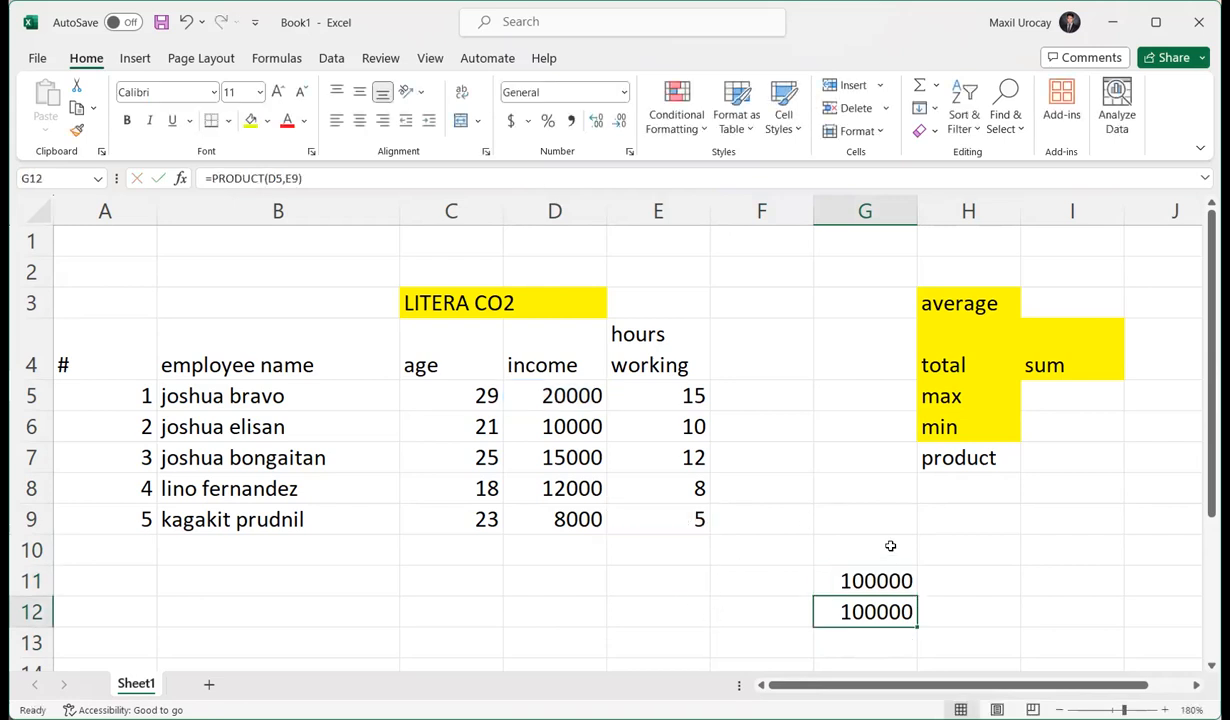
- Calculate the product of all incomes in cell G10 with the formula =PRODUCT(D5:D9)
{"action": "left_click", "coordinate": [890, 546]}
{"action": "type", "text": "="}
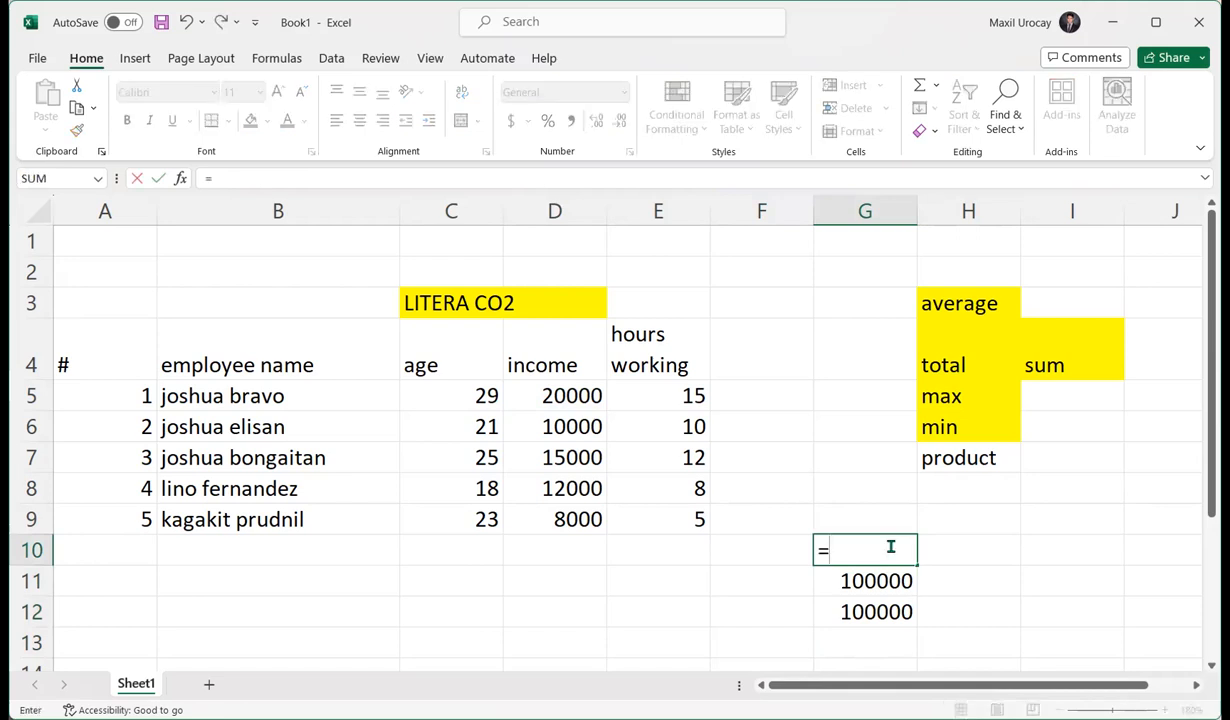
{"action": "type", "text": "product"}
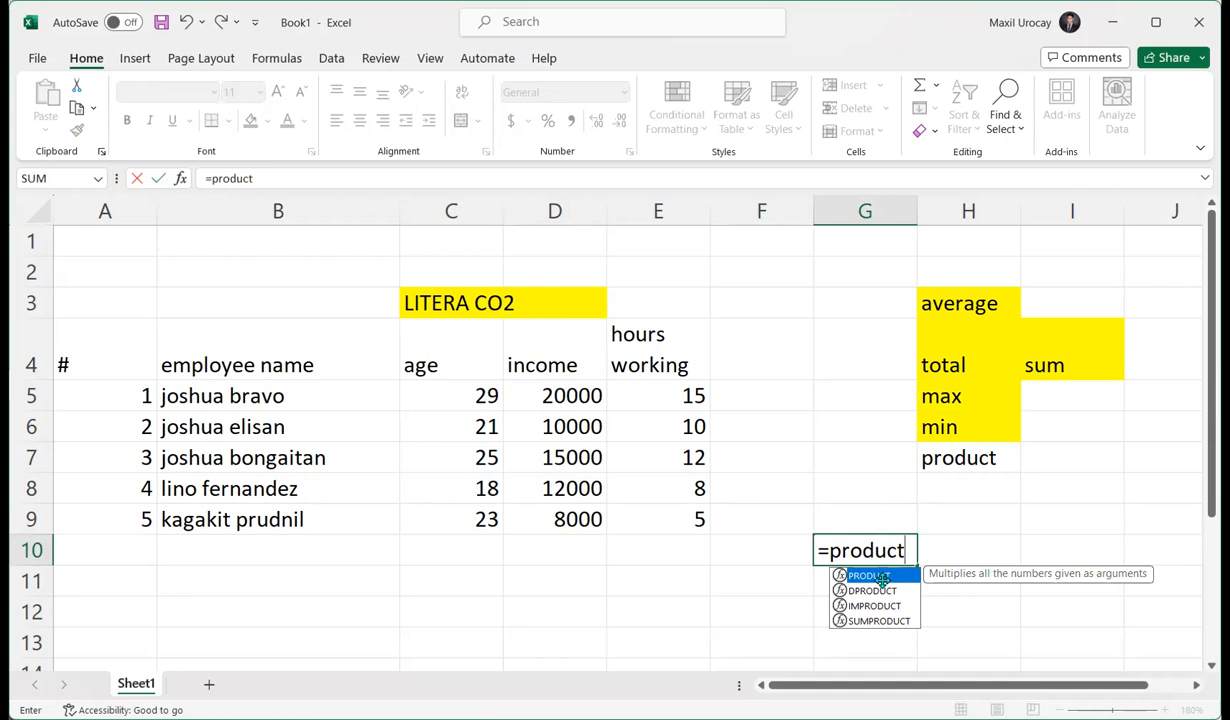
{"action": "double_click", "coordinate": [868, 576]}
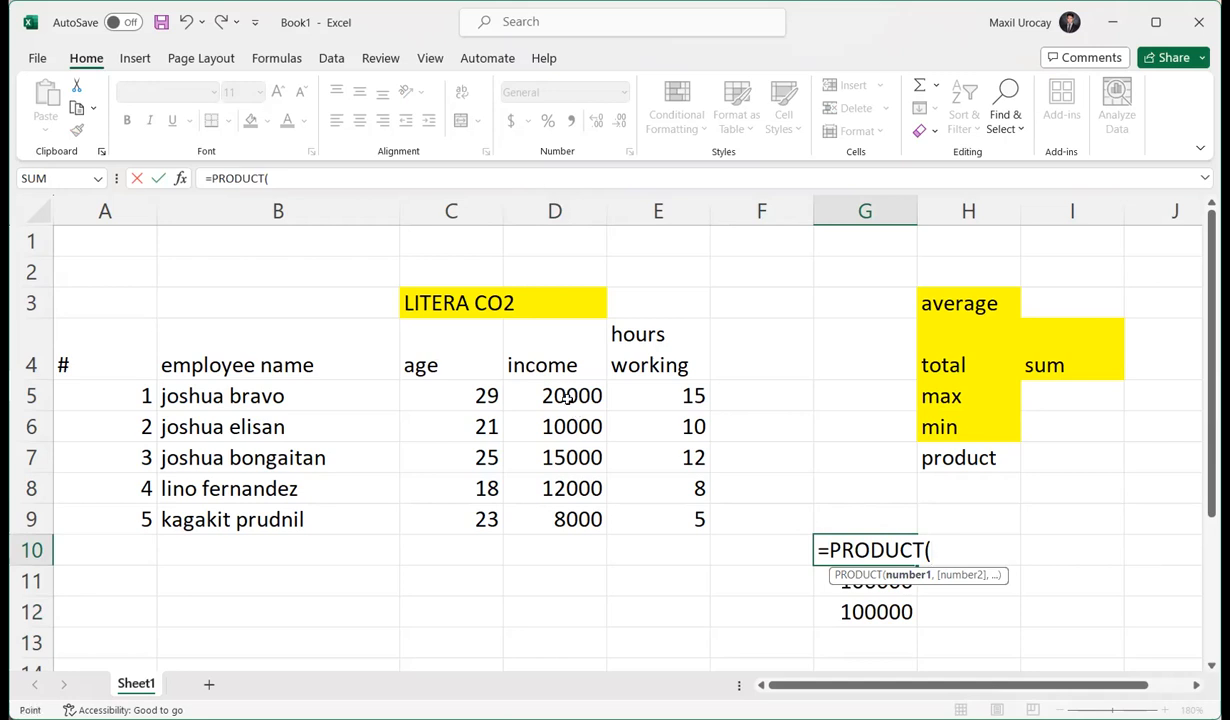
{"action": "left_click", "coordinate": [548, 390]}
{"action": "left_click", "coordinate": [578, 515], "text": "shift"}
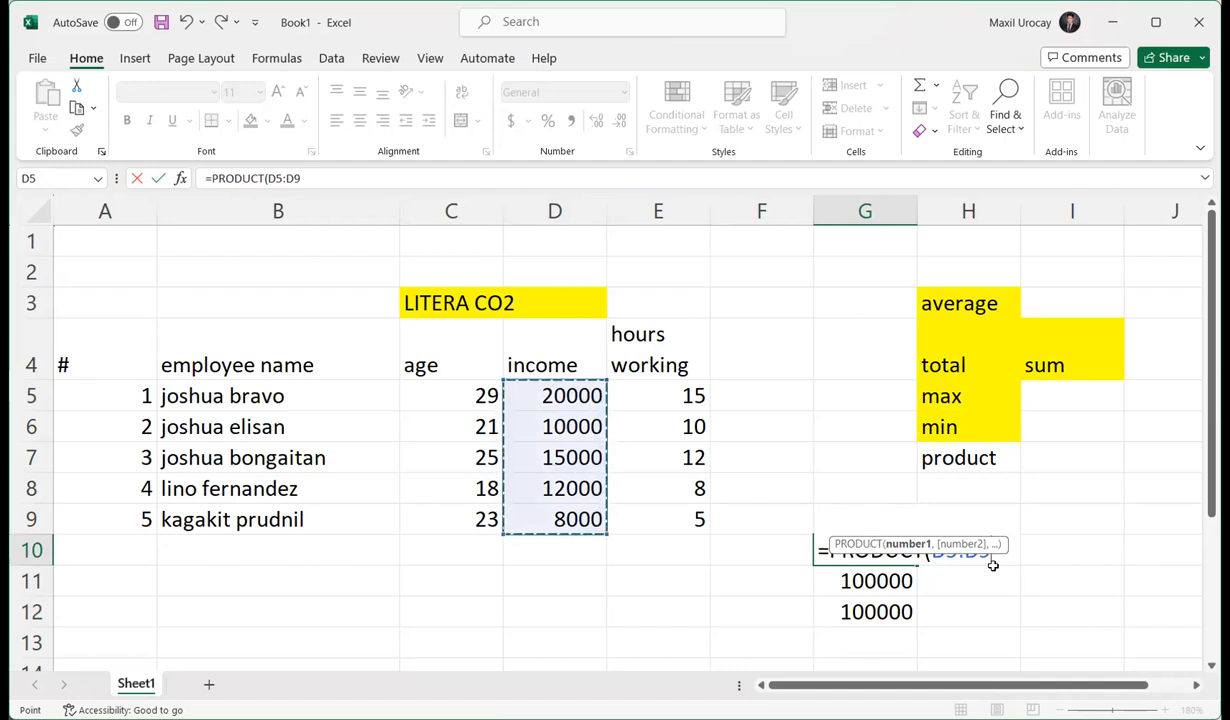
{"action": "key", "text": "Return"}
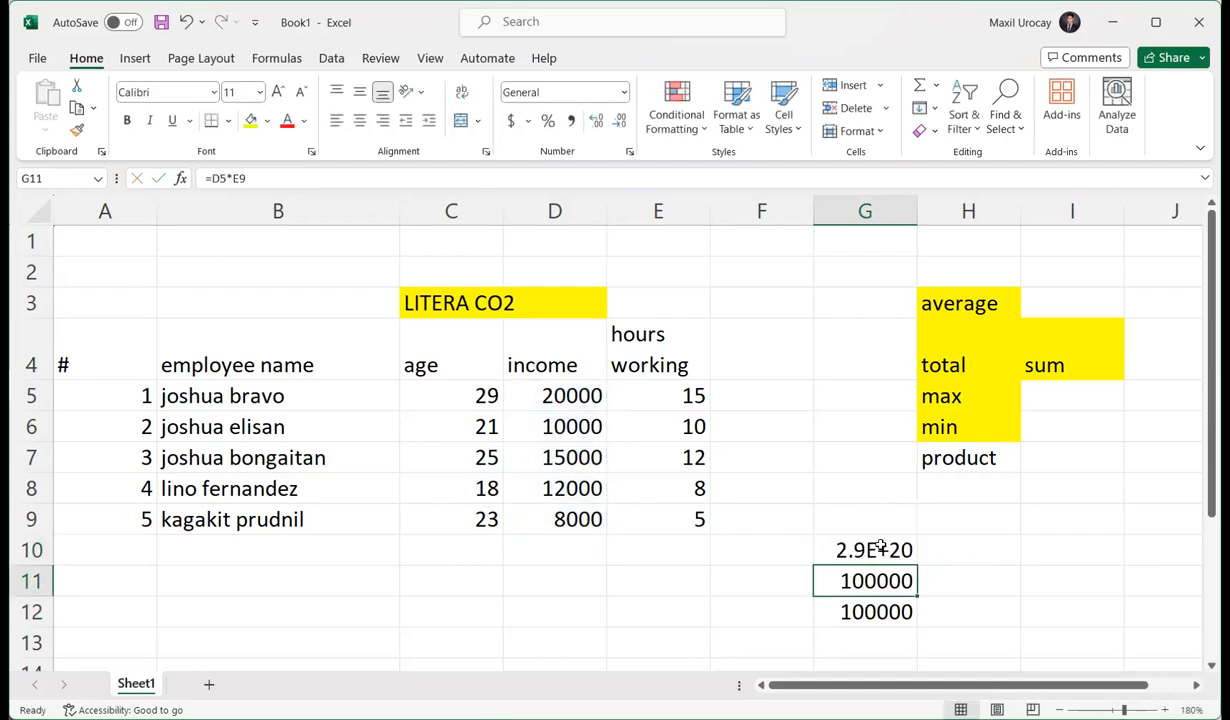
- Try to show the full product in cell G10 by widening column G, and narrow the column back
{"action": "left_click", "coordinate": [862, 549]}
{"action": "left_click_drag", "start_coordinate": [918, 212], "coordinate": [1025, 212]}
{"action": "double_click", "coordinate": [1000, 549]}
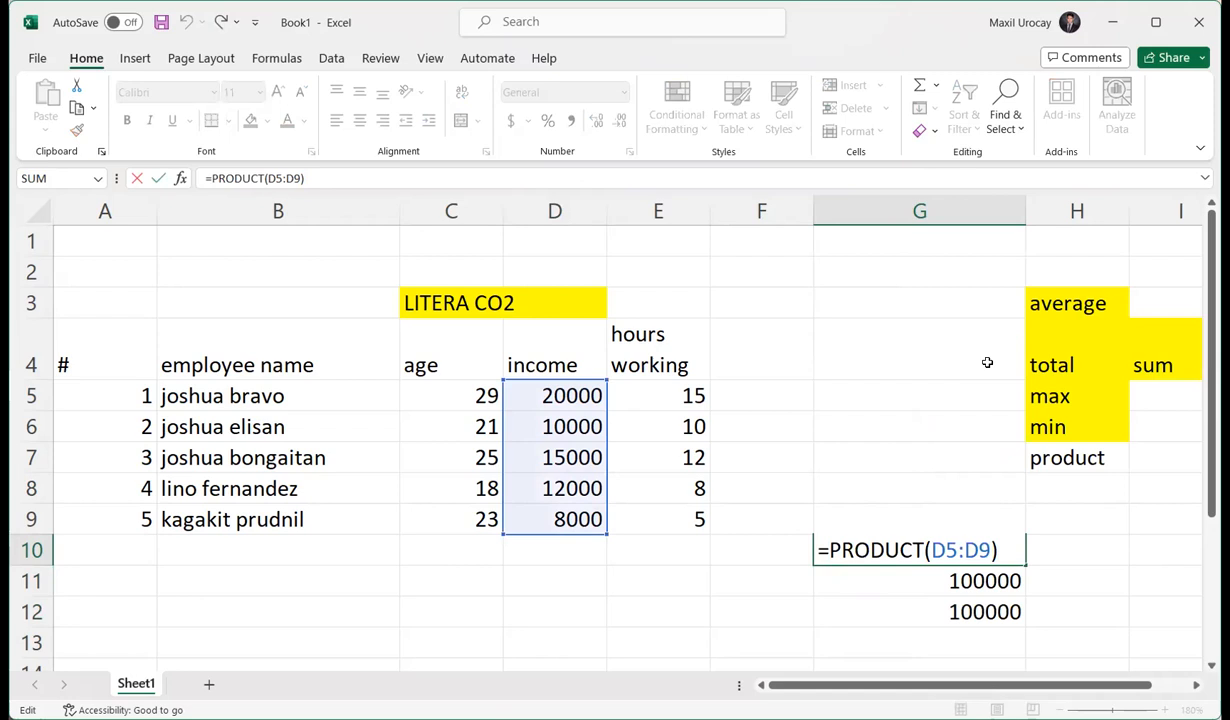
{"action": "left_click", "coordinate": [1019, 208]}
{"action": "left_click", "coordinate": [950, 230]}
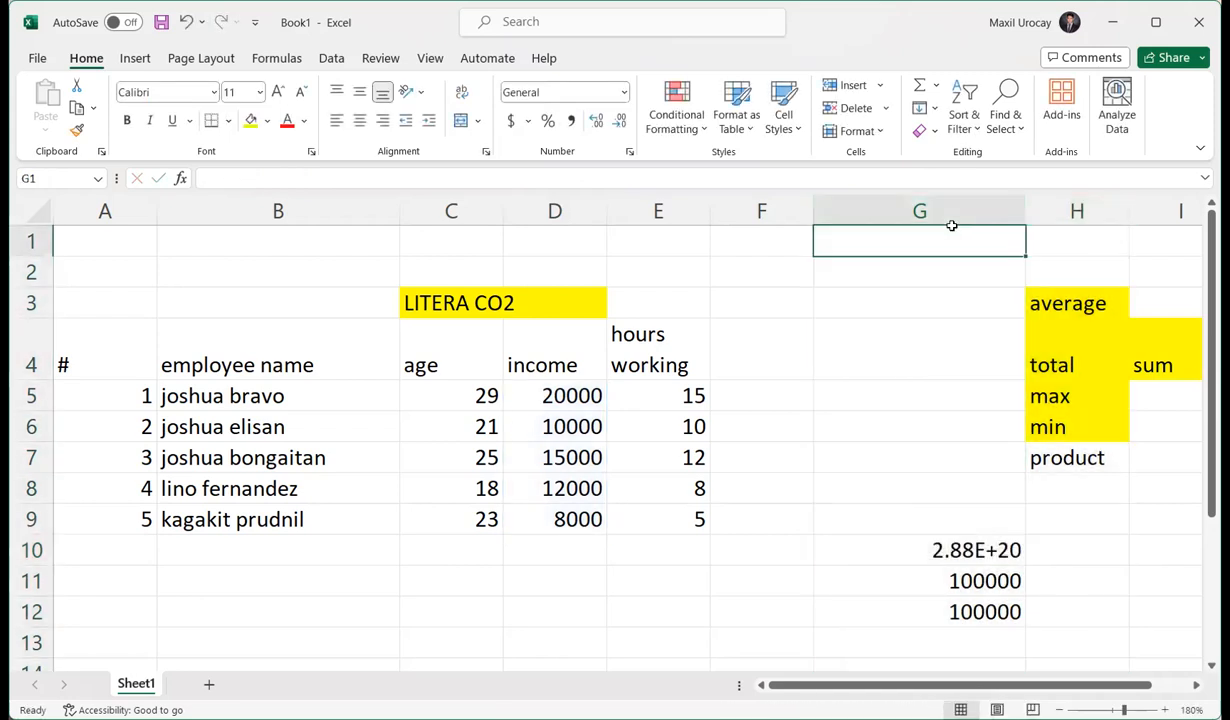
{"action": "left_click_drag", "start_coordinate": [1018, 204], "coordinate": [928, 208]}
{"action": "left_click", "coordinate": [860, 518]}
- Apply the Number format to cell G10 and fit column G's width to its contents
{"action": "left_click", "coordinate": [888, 548]}
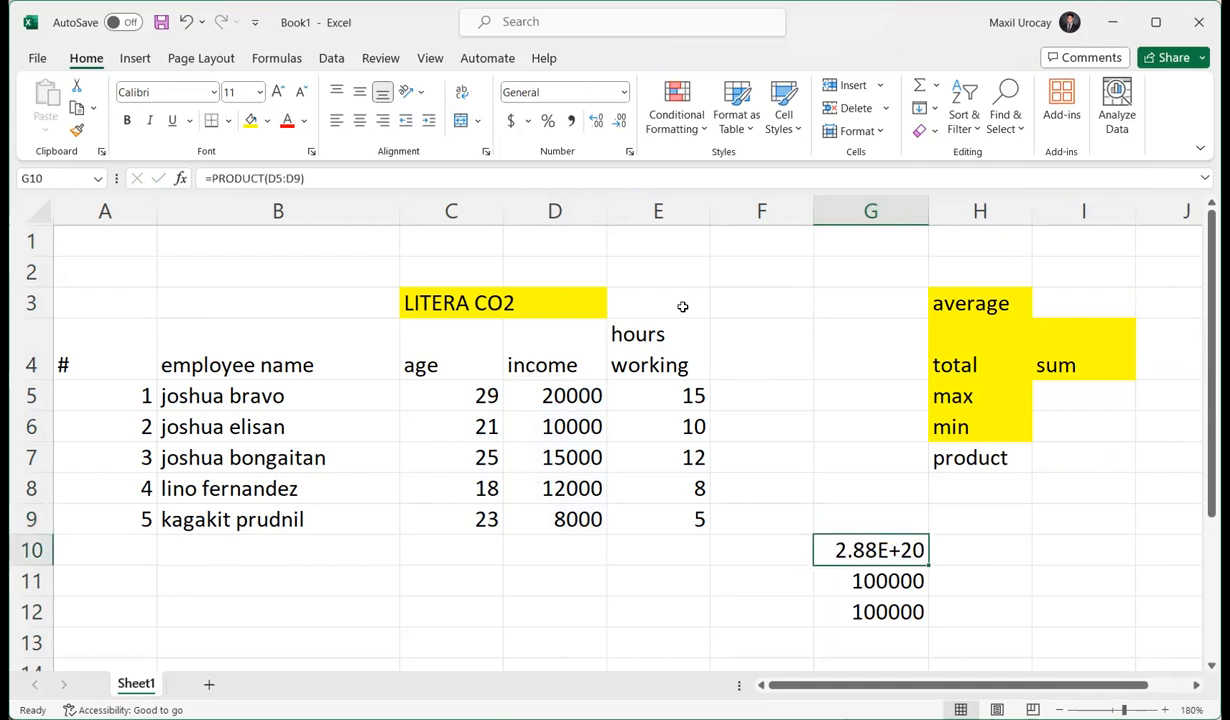
{"action": "left_click", "coordinate": [623, 95]}
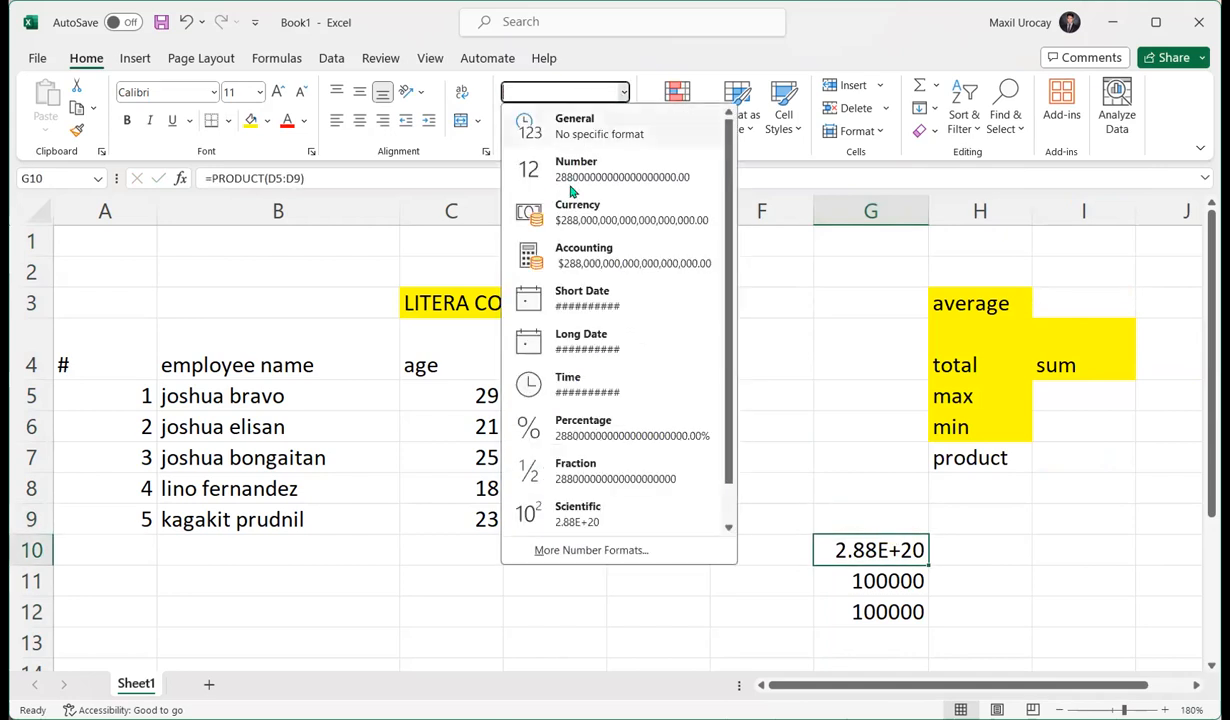
{"action": "left_click", "coordinate": [585, 176]}
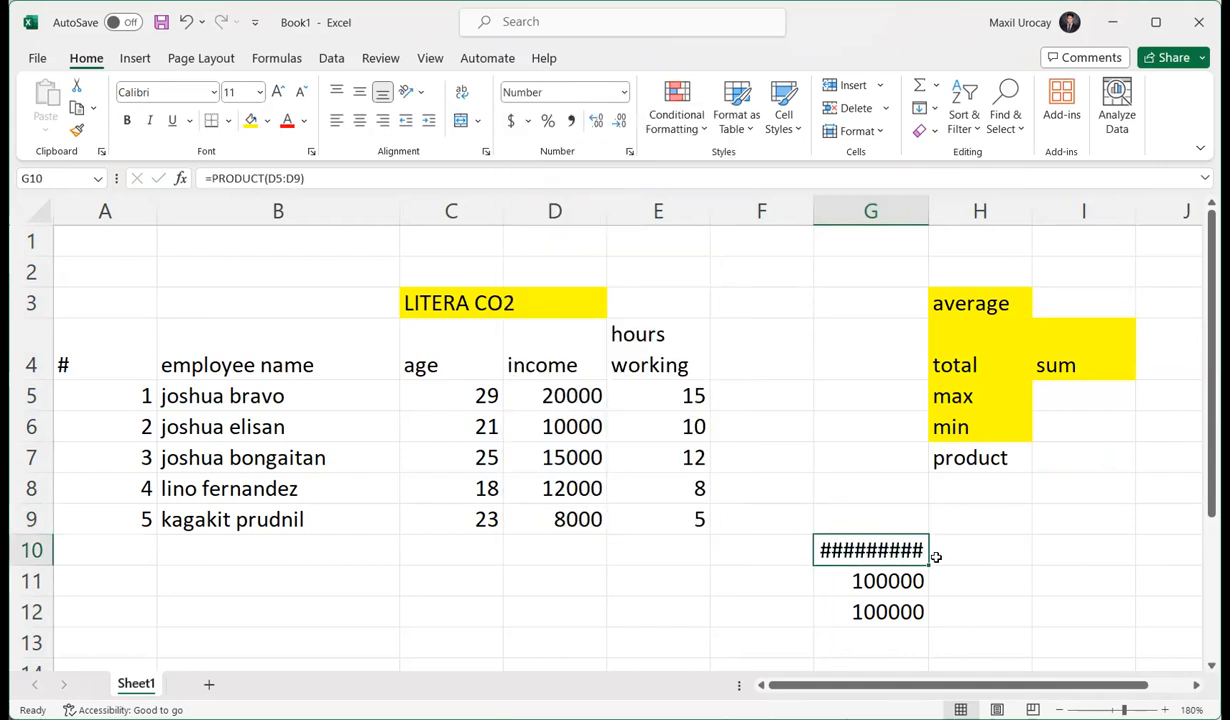
{"action": "left_click_drag", "start_coordinate": [926, 198], "coordinate": [926, 198]}
{"action": "double_click", "coordinate": [926, 198]}
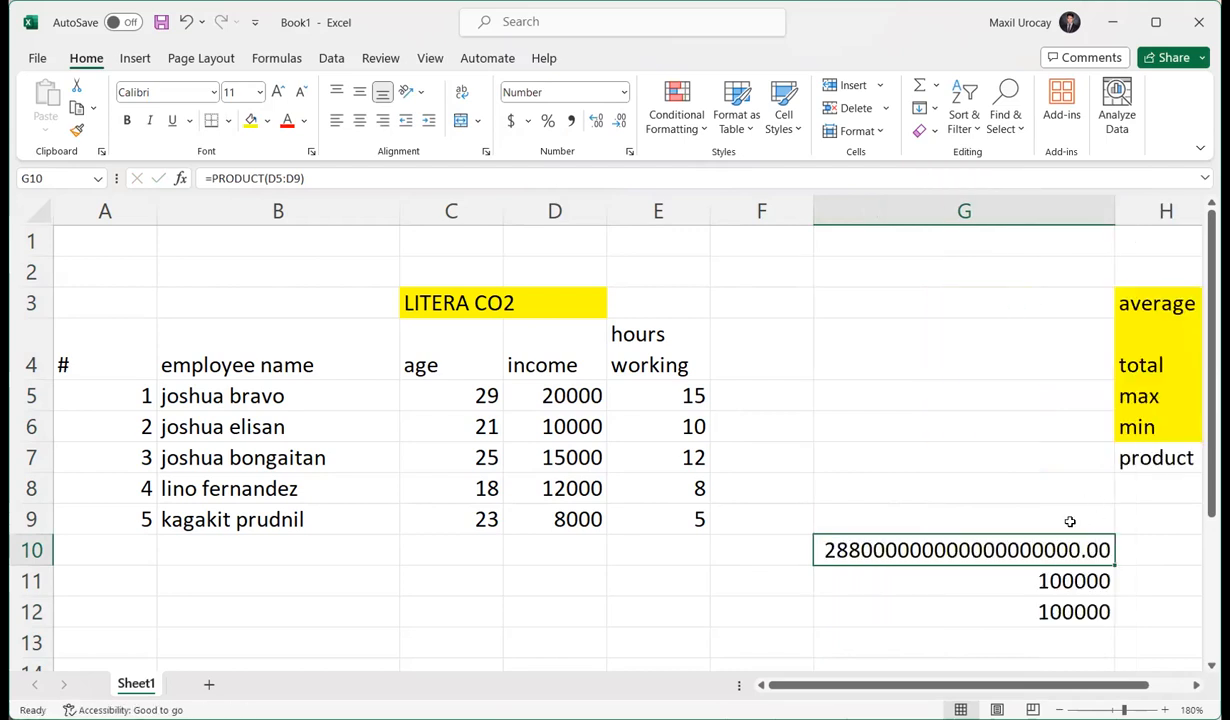
- Narrow column G and adjust row 10 to be slightly taller than the default row height
{"action": "left_click_drag", "start_coordinate": [1113, 194], "coordinate": [922, 194]}
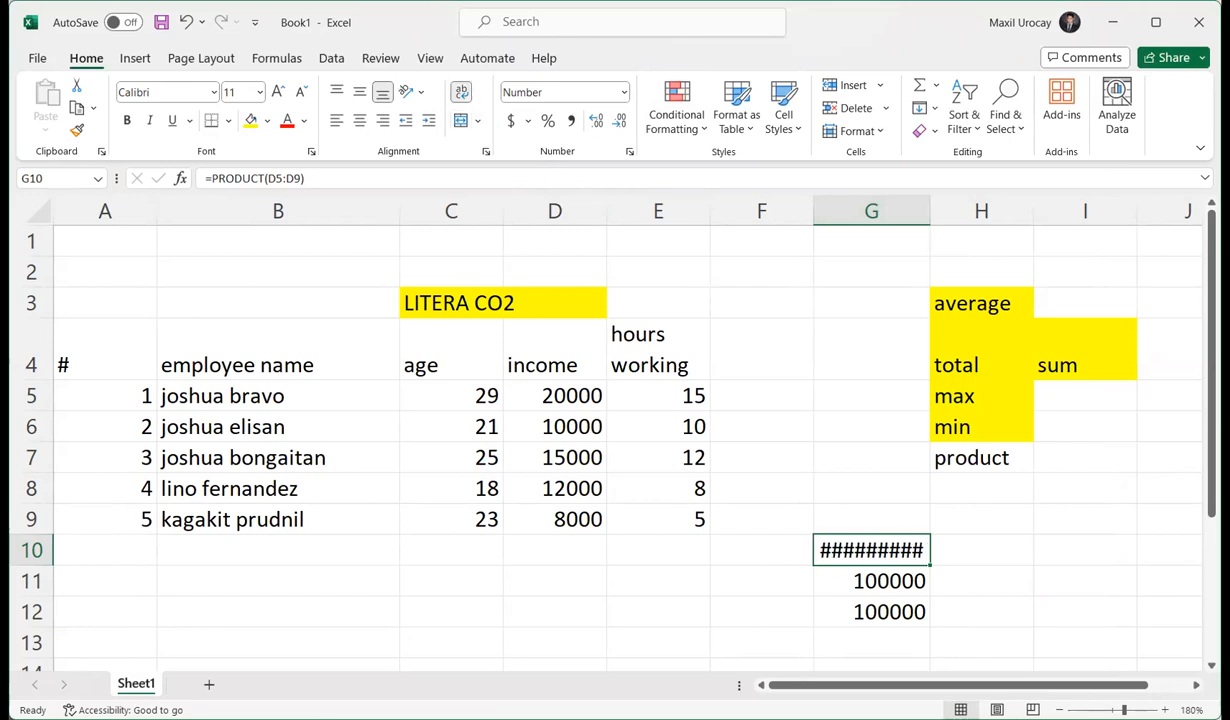
{"action": "left_click_drag", "start_coordinate": [29, 563], "coordinate": [26, 650]}
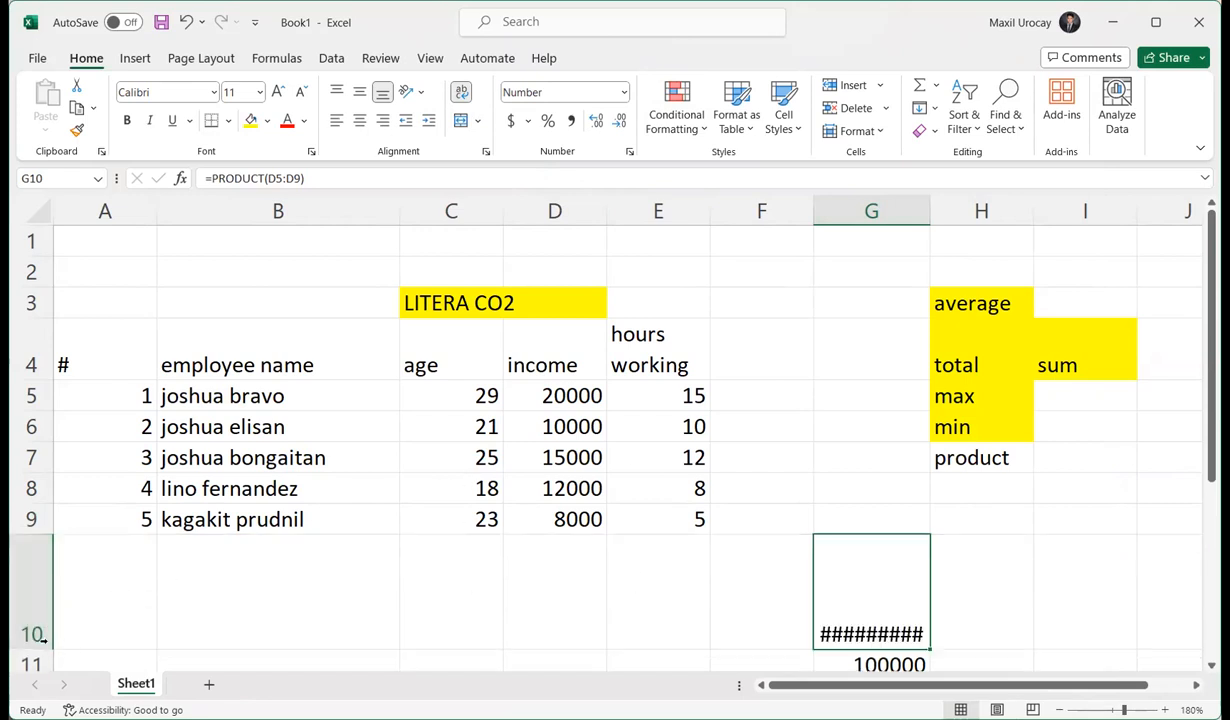
{"action": "left_click_drag", "start_coordinate": [36, 650], "coordinate": [30, 577]}
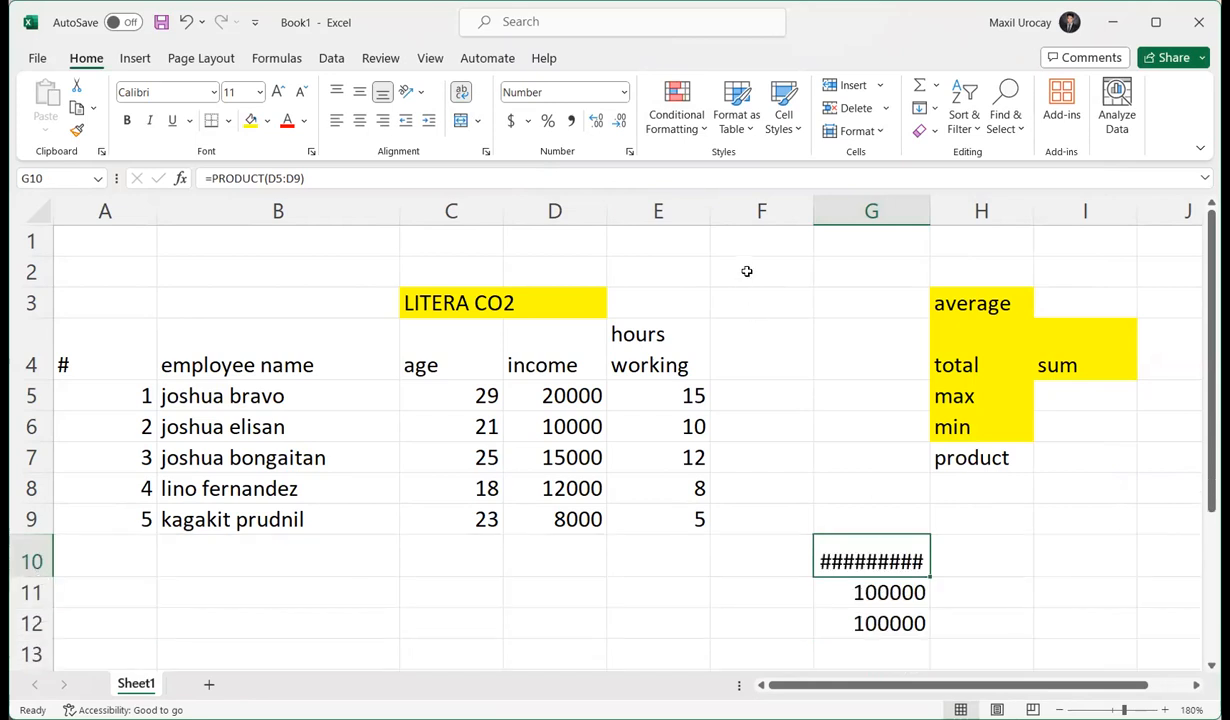
- Shrink column F to a width of 0.50 and widen column G enough to show the full product in G10
{"action": "left_click_drag", "start_coordinate": [812, 201], "coordinate": [720, 201]}
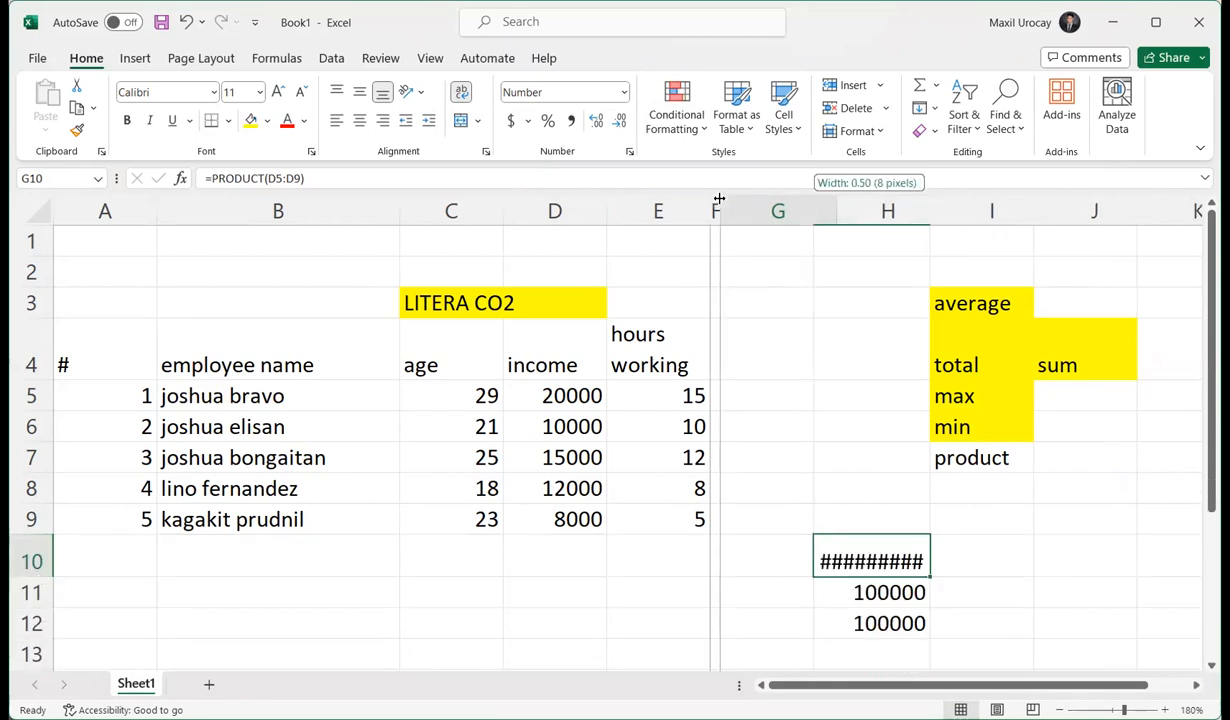
{"action": "left_click_drag", "start_coordinate": [833, 201], "coordinate": [833, 201]}
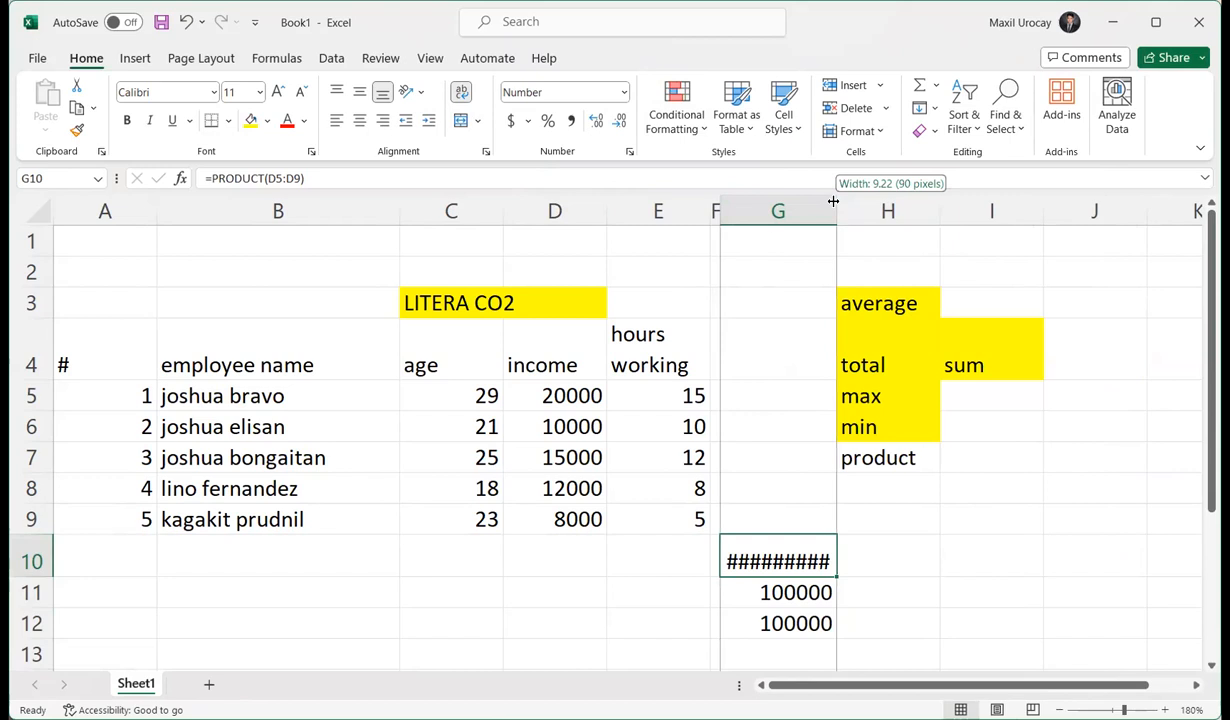
{"action": "left_click_drag", "start_coordinate": [954, 209], "coordinate": [1033, 211]}
{"action": "left_click", "coordinate": [1080, 576]}
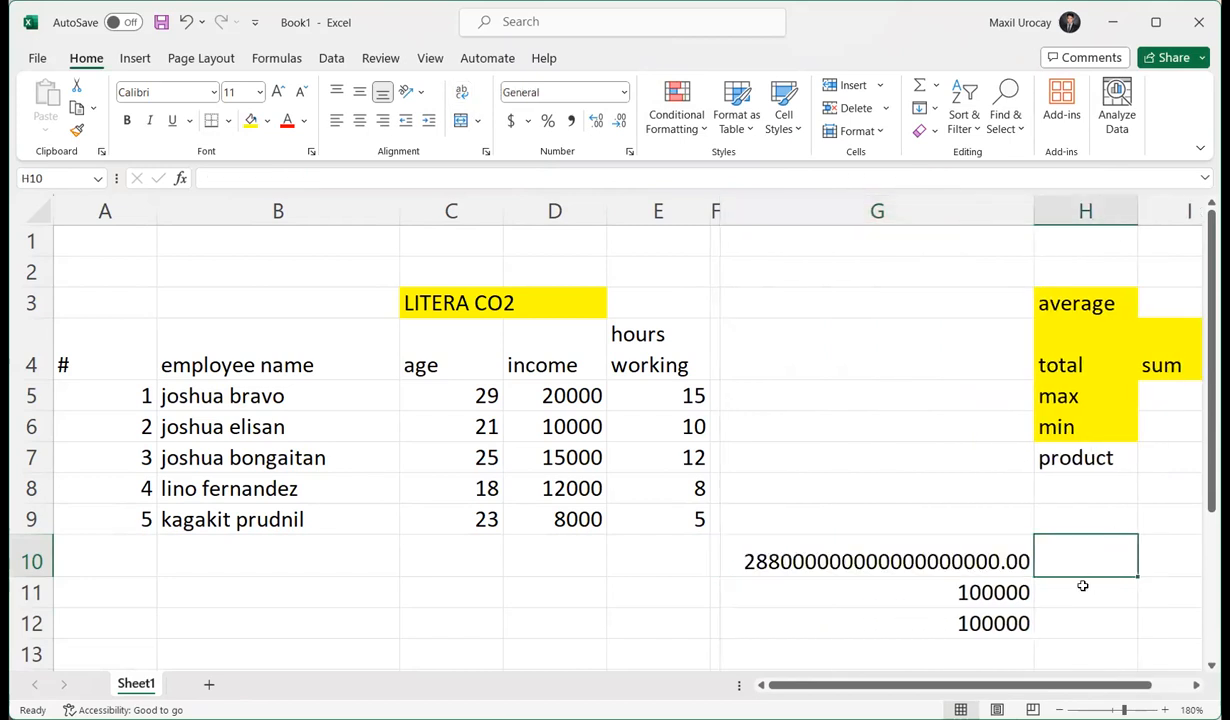
- Highlight the "product" label in cell H7 with yellow fill
{"action": "left_click", "coordinate": [1072, 465]}
{"action": "left_click", "coordinate": [250, 120]}
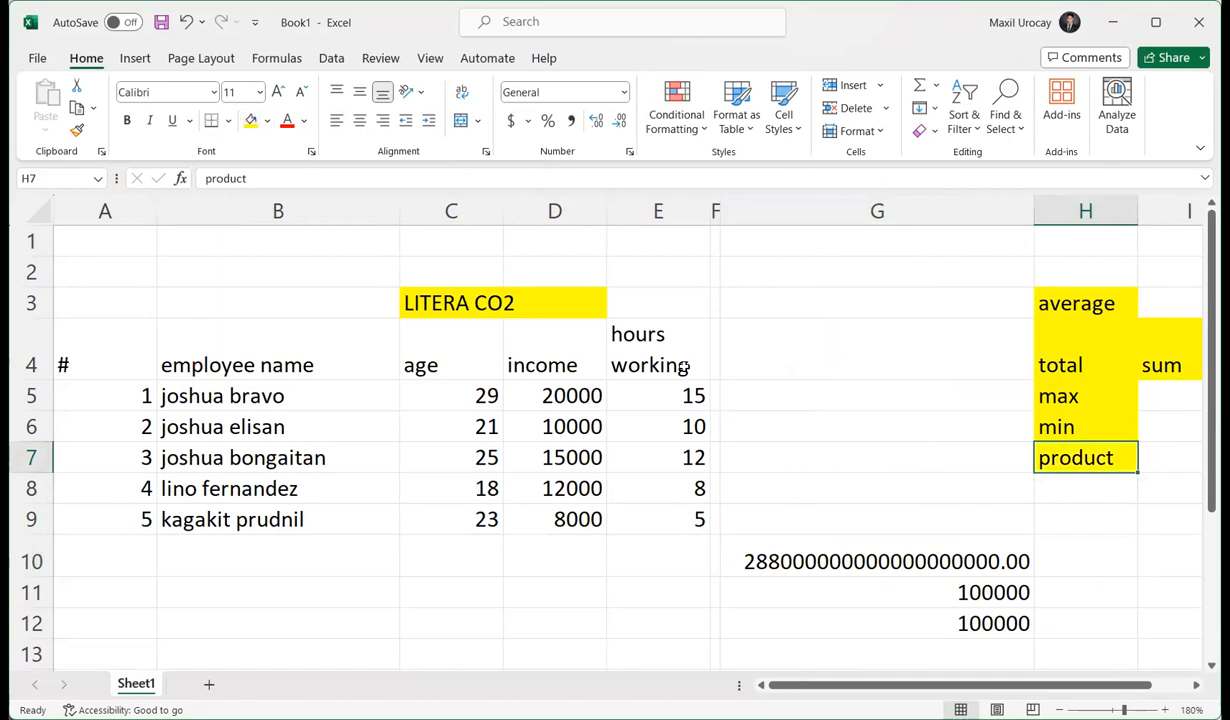
{"action": "left_click", "coordinate": [903, 421]}
{"action": "left_click", "coordinate": [914, 484]}
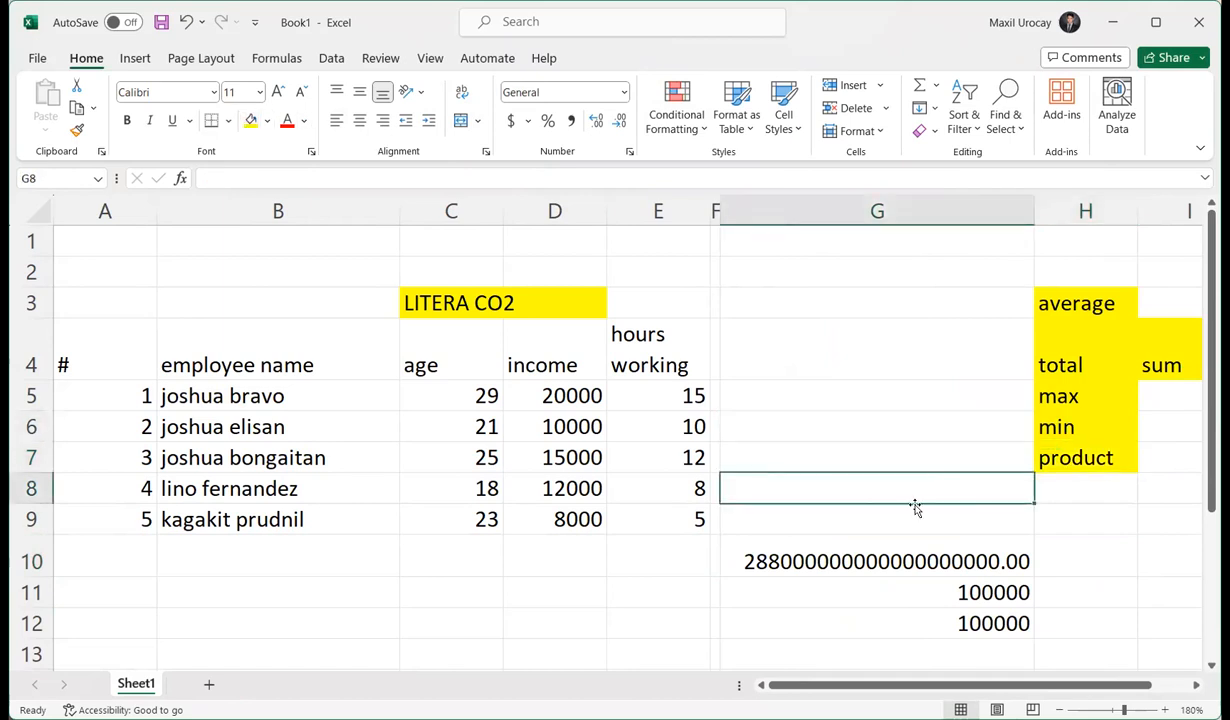
{"action": "left_click_drag", "start_coordinate": [74, 241], "coordinate": [1158, 629]}
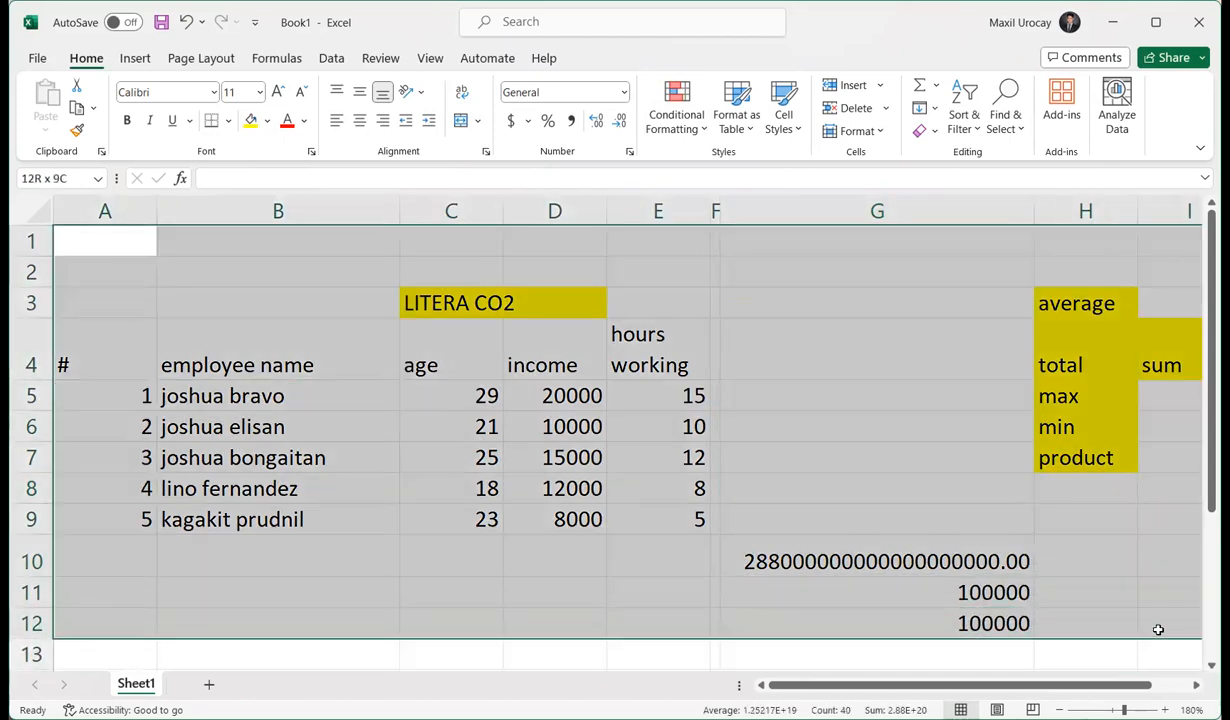
{"action": "left_click", "coordinate": [991, 517]}
{"action": "left_click", "coordinate": [673, 387]}
{"action": "left_click", "coordinate": [618, 425]}
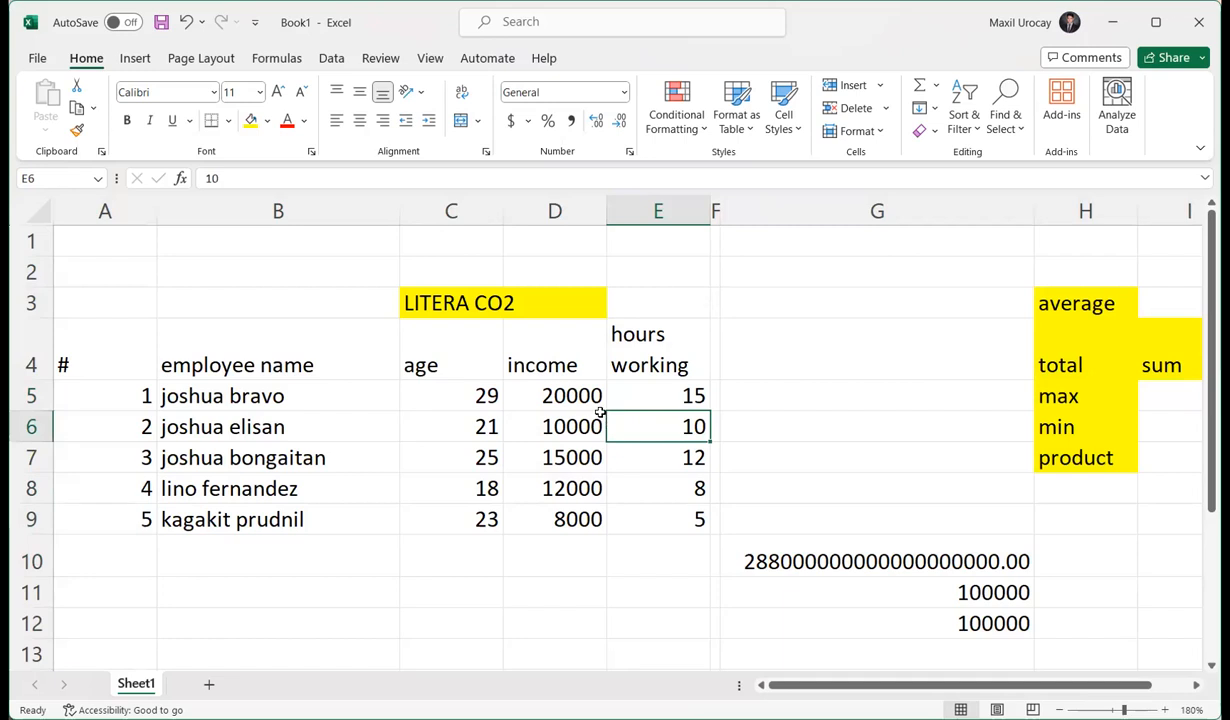